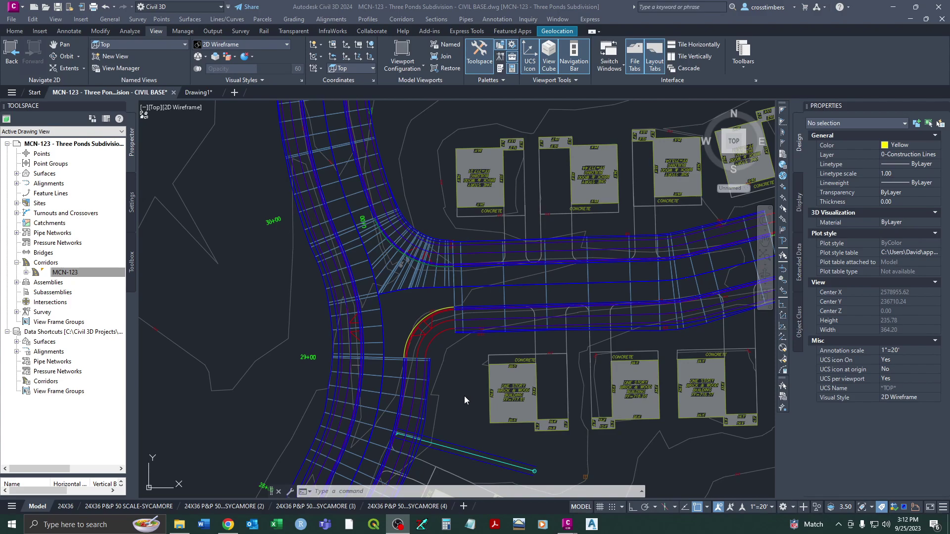
Examine the MCN-123 corridor across the subdivision, including the open side-street junctions along the main road and the loop road junction near station 35+00.
click(457, 386)
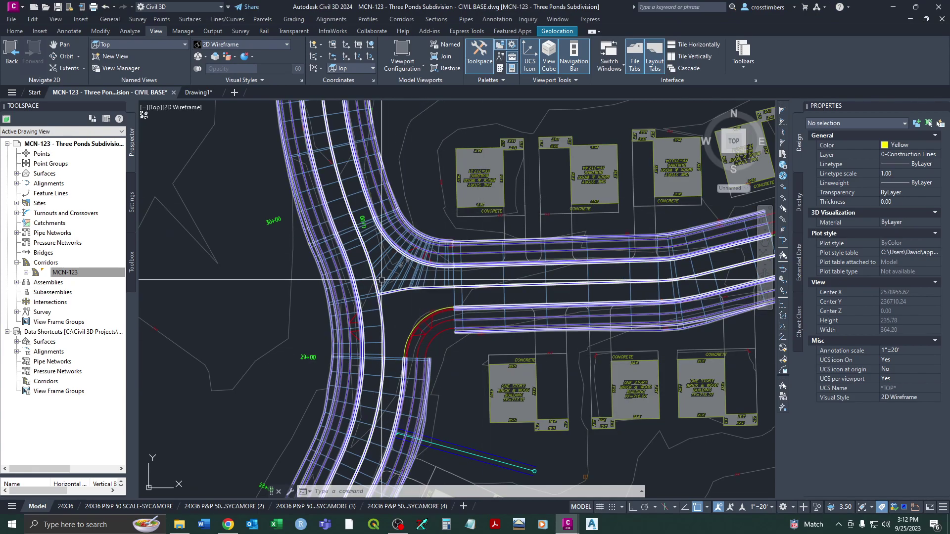
scroll(381, 280, down, 5)
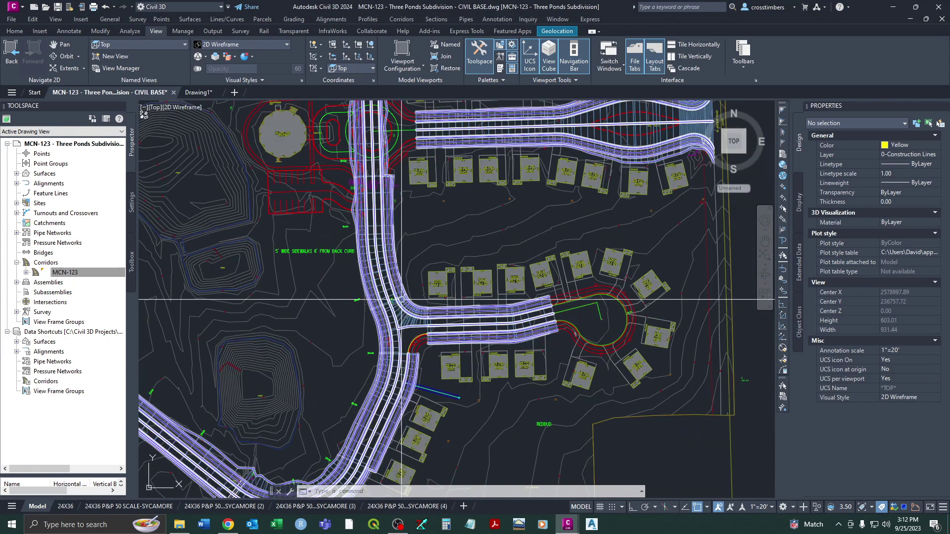
middle_drag(405, 396, 458, 305)
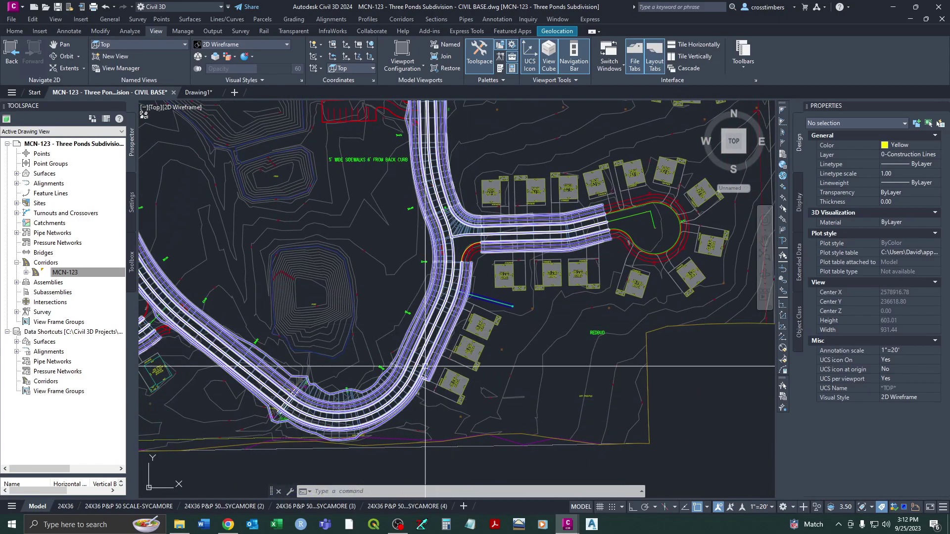
middle_drag(428, 168, 467, 461)
mouse_move(446, 237)
middle_down()
mouse_move(441, 386)
mouse_move(430, 321)
mouse_move(418, 350)
middle_up()
scroll(423, 372, up, 2)
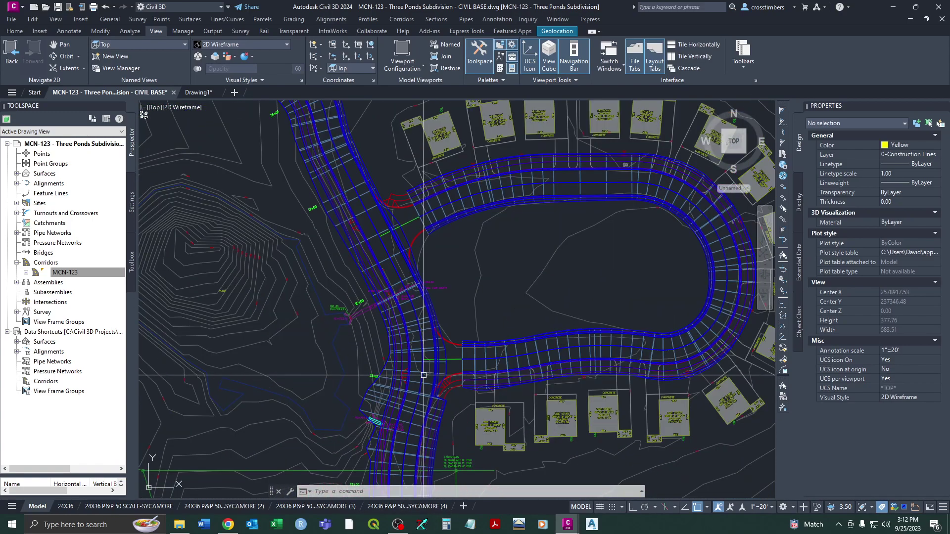
scroll(431, 374, down, 4)
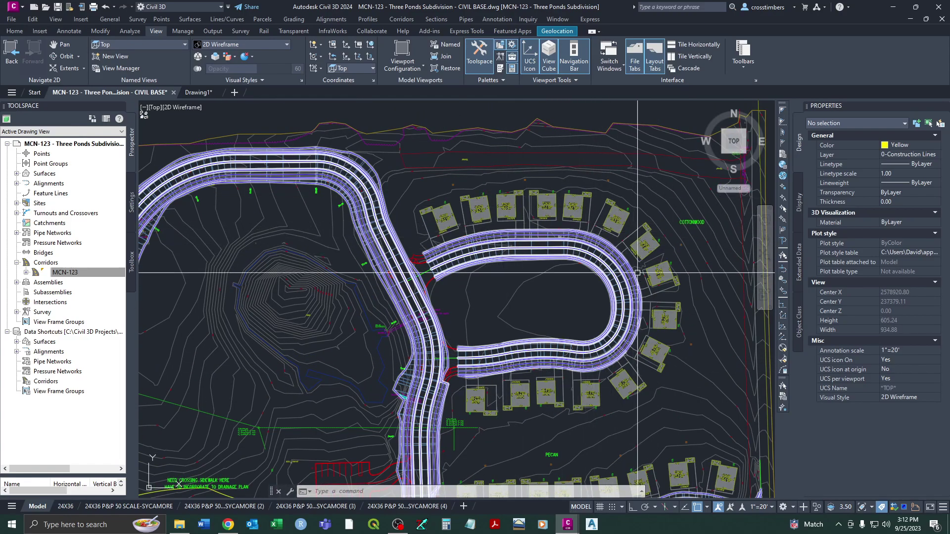
scroll(441, 383, up, 2)
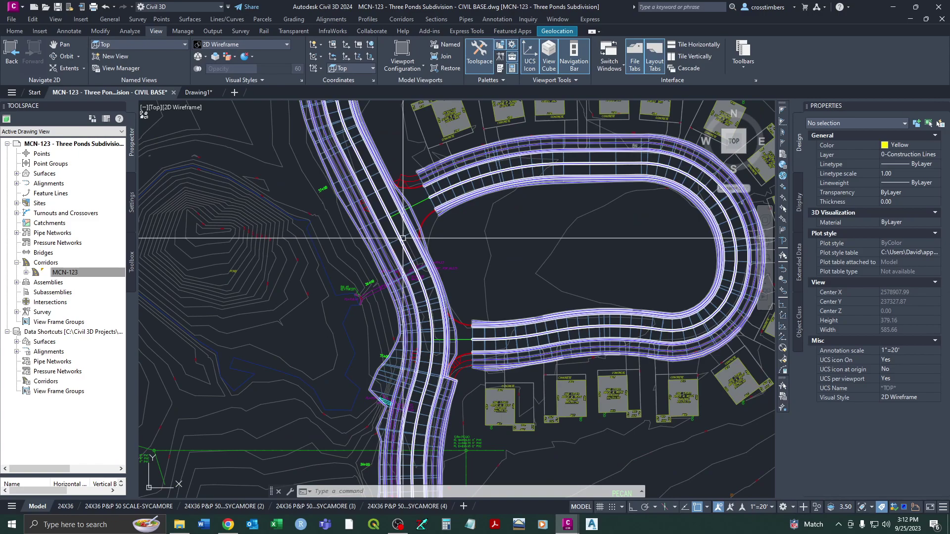
scroll(430, 398, up, 2)
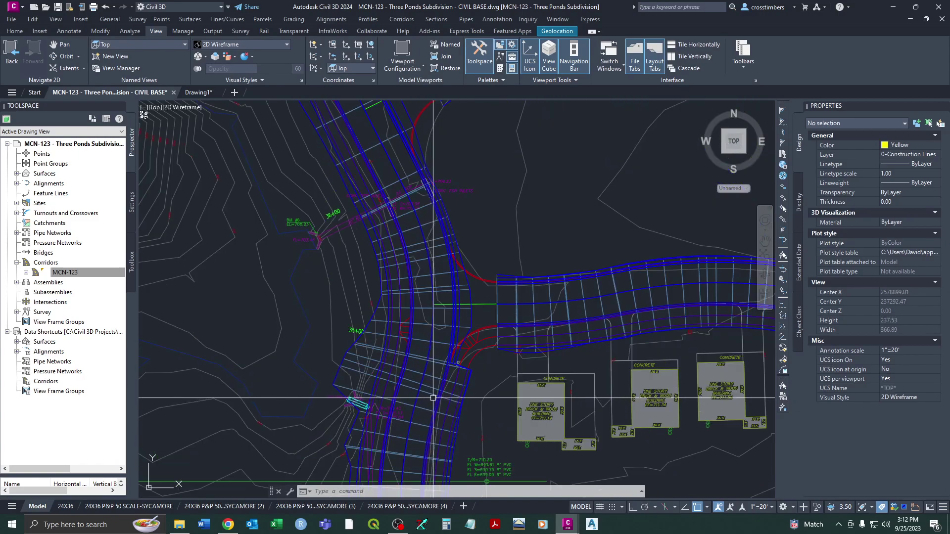
mouse_move(424, 402)
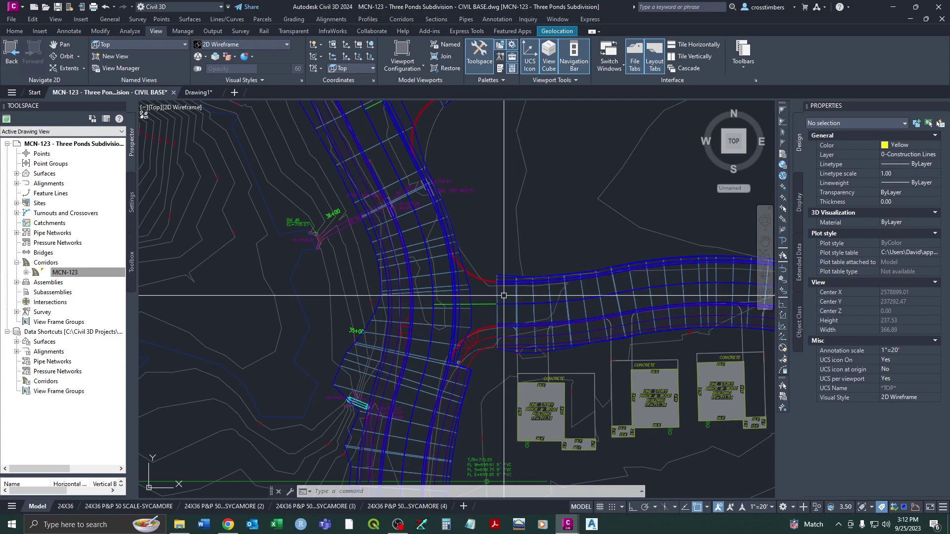
scroll(504, 295, up, 4)
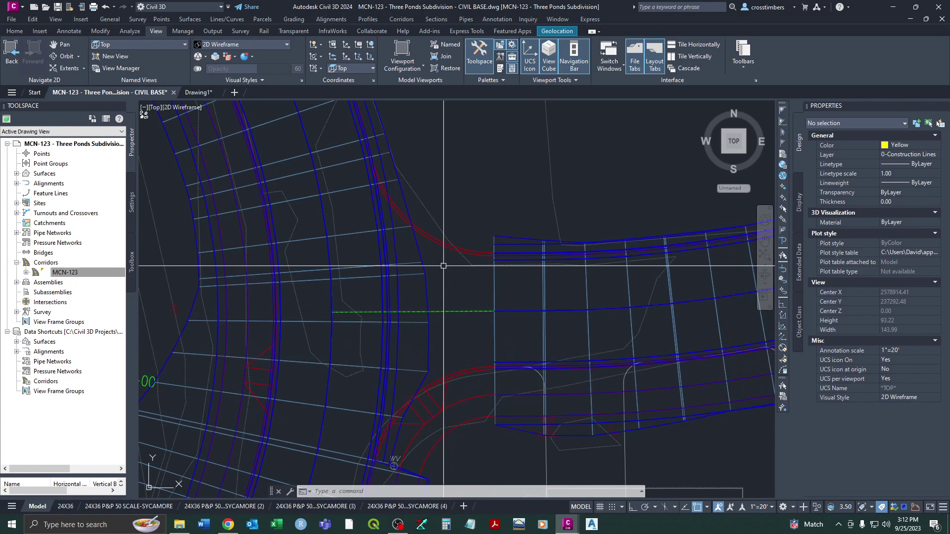
scroll(470, 207, down, 8)
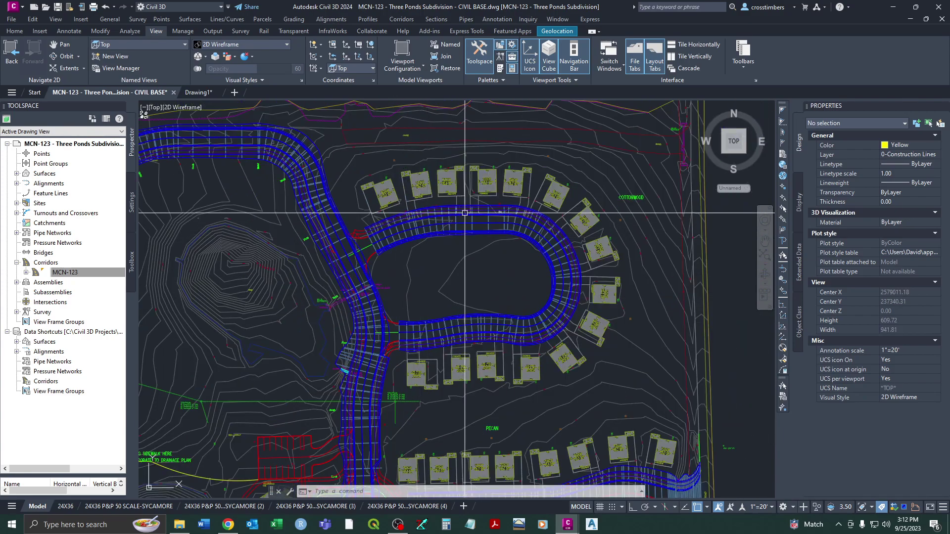
scroll(383, 337, up, 4)
scroll(382, 346, up, 4)
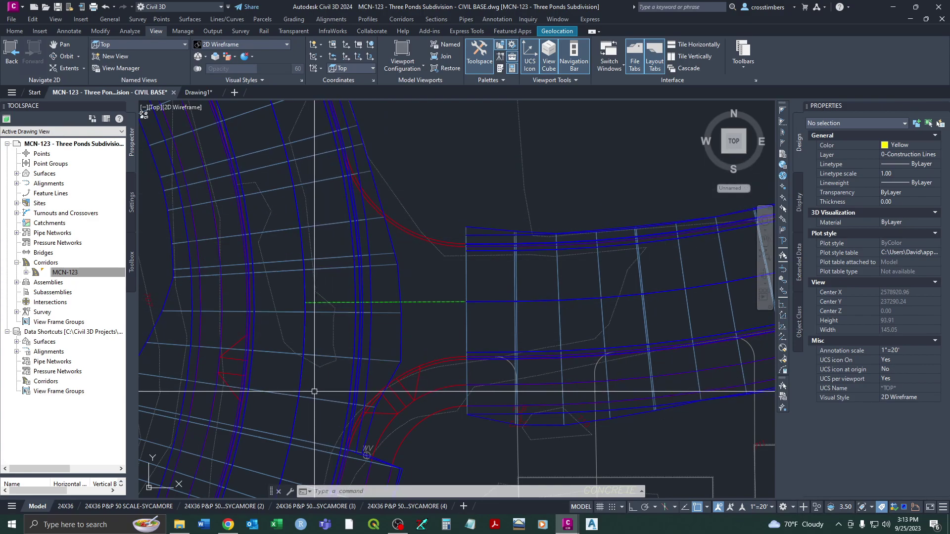
Select the corridor near station 35+00 to inspect its region limits around the loop road junction, and clear the selection.
click(303, 377)
scroll(303, 377, down, 2)
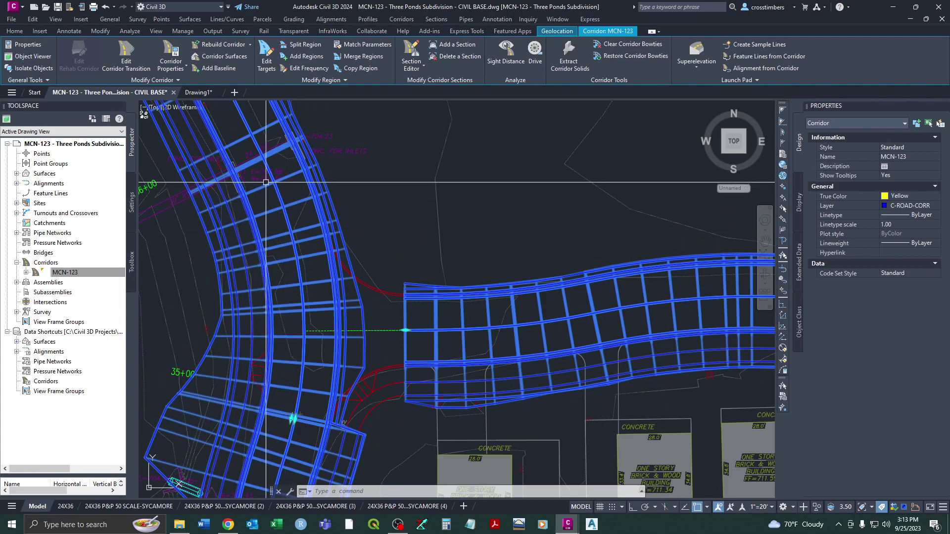
middle_drag(295, 301, 308, 356)
middle_drag(331, 429, 313, 375)
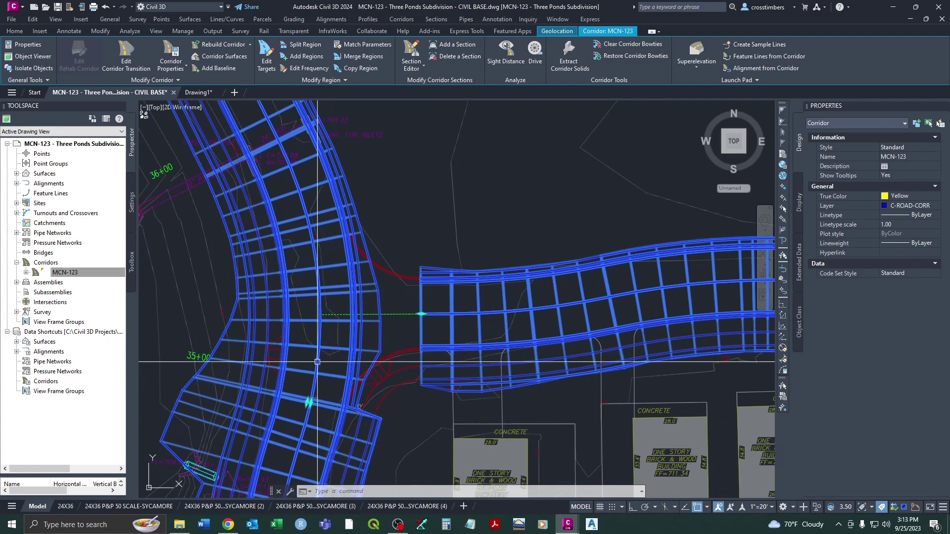
scroll(335, 341, up, 2)
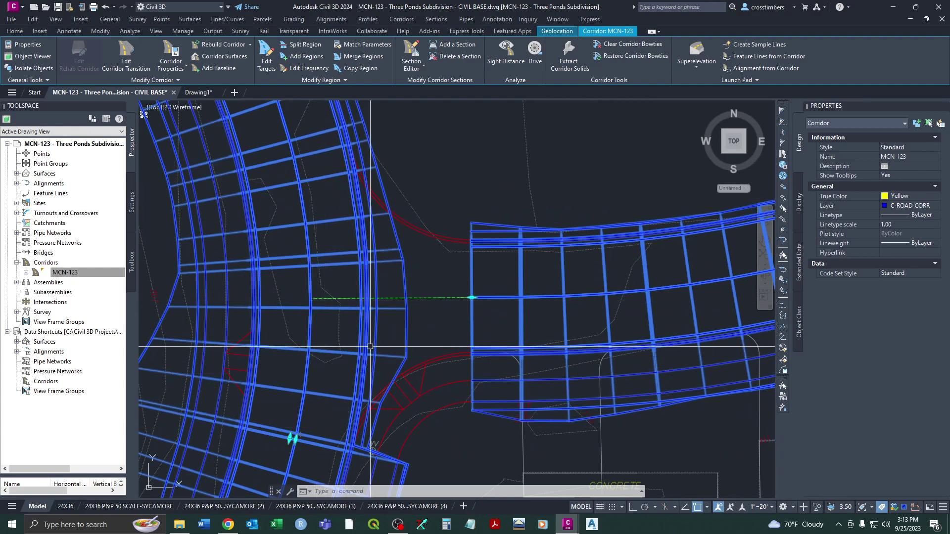
key(Escape)
Select the corridor at the Redbud intersection and inspect the main road's region limits near station 29+00 beside the yellow curb return.
scroll(404, 330, down, 5)
scroll(419, 368, up, 3)
scroll(419, 368, down, 3)
scroll(381, 360, up, 3)
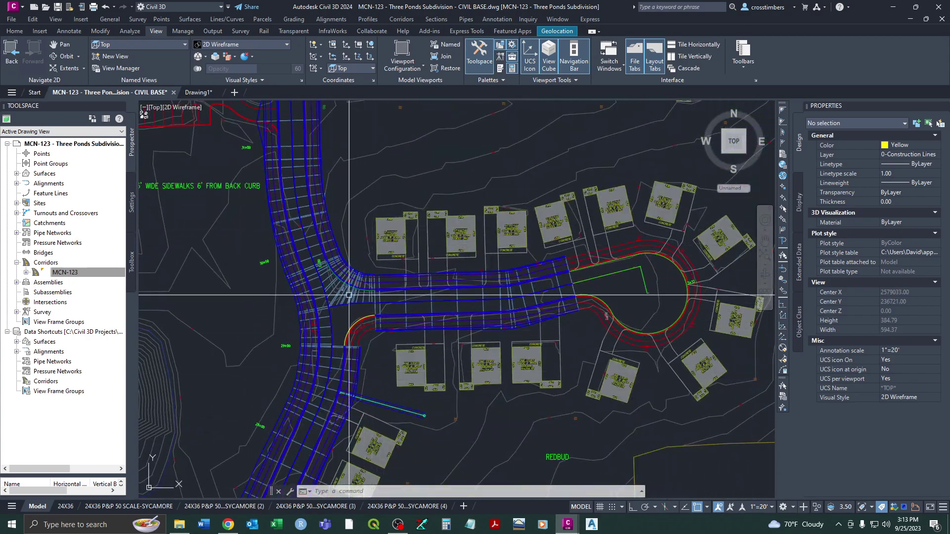
scroll(344, 300, up, 4)
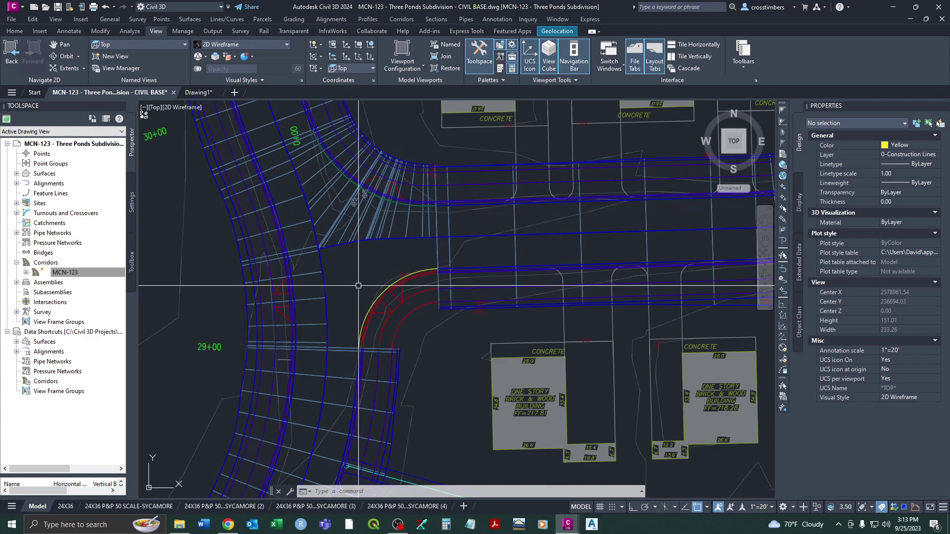
middle_drag(352, 297, 356, 277)
scroll(351, 281, up, 2)
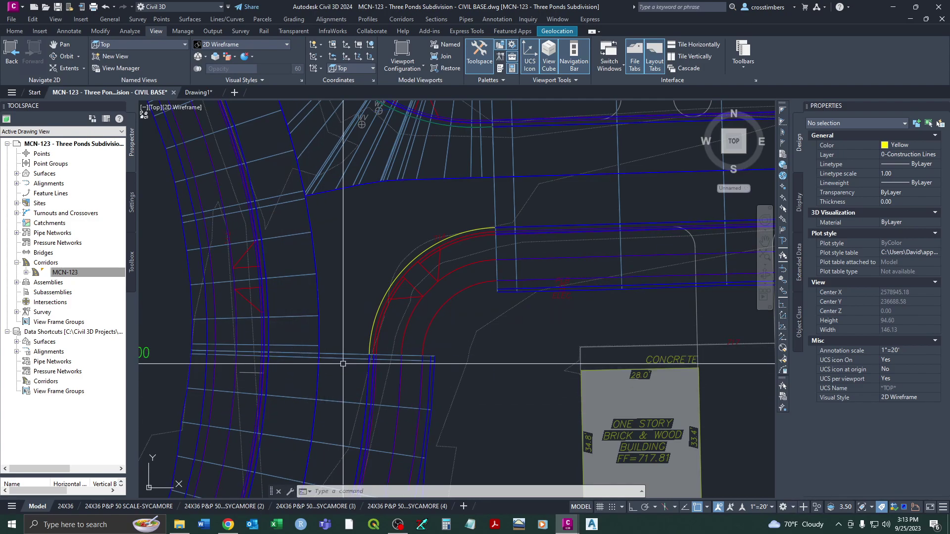
click(313, 357)
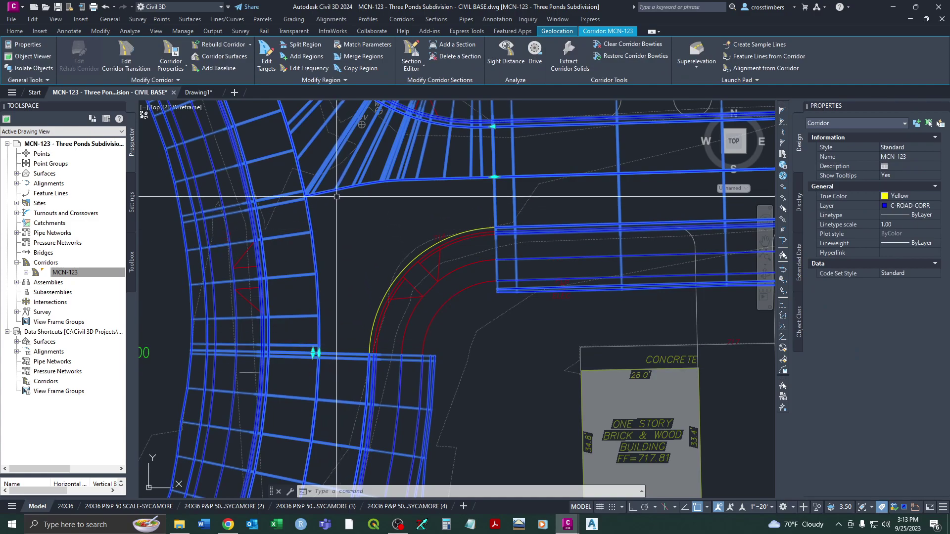
scroll(320, 145, down, 2)
middle_drag(320, 146, 332, 179)
scroll(333, 180, down, 2)
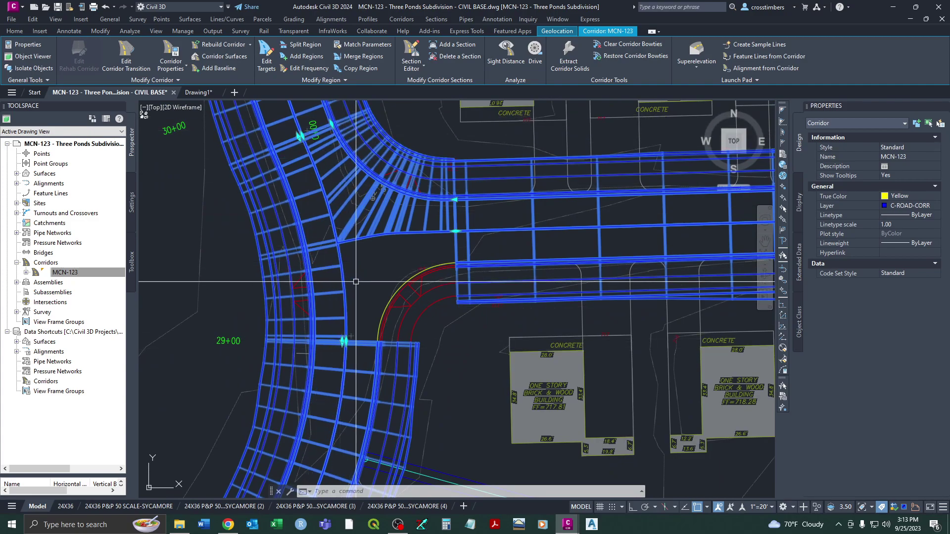
scroll(354, 337, up, 4)
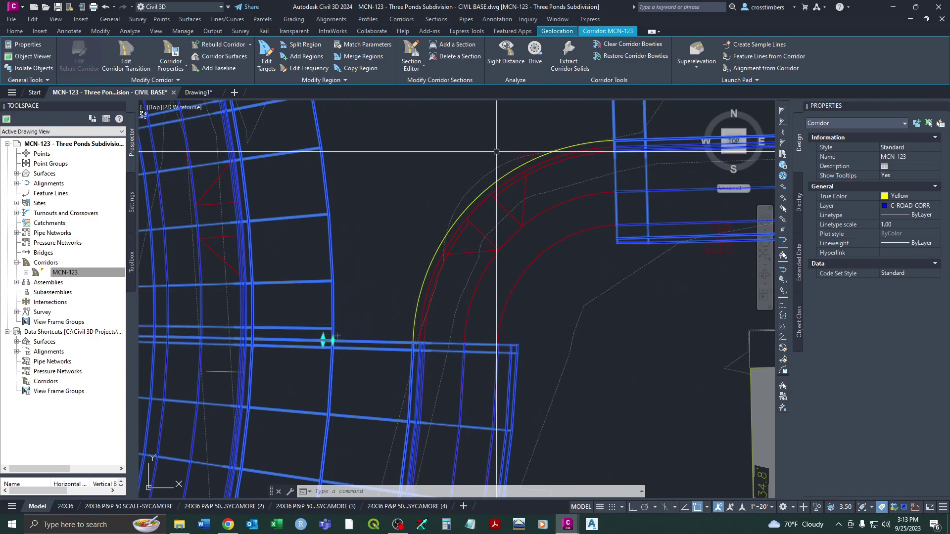
scroll(503, 149, down, 2)
middle_drag(422, 241, 385, 331)
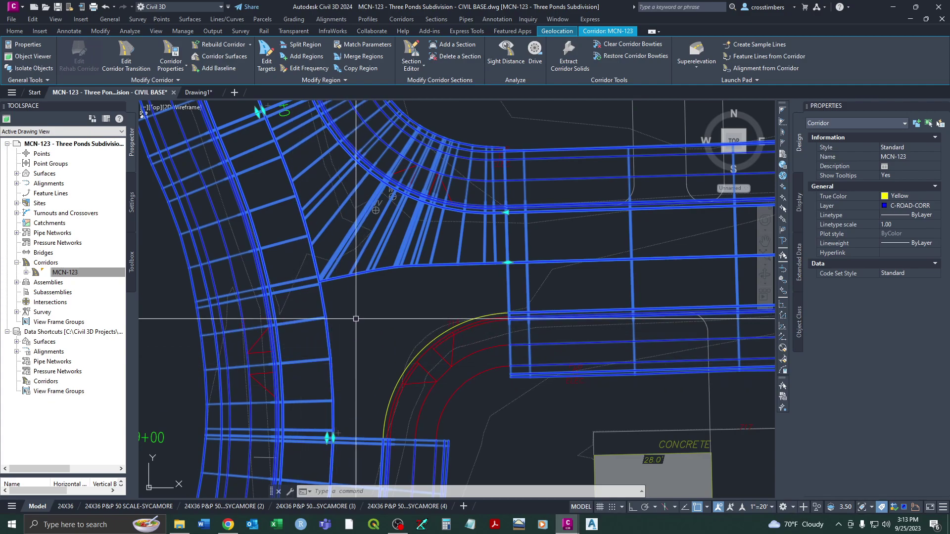
Inspect the Redbud side-street region along its length and where the yellow curb return meets its start, and clear the selection.
mouse_move(428, 322)
middle_down()
mouse_move(346, 337)
mouse_move(445, 297)
mouse_move(617, 281)
middle_up()
scroll(396, 337, down, 2)
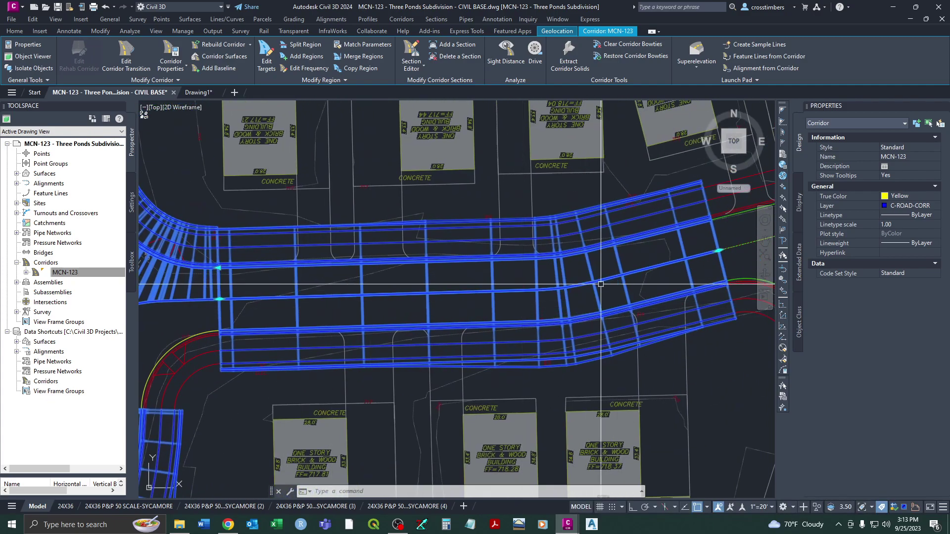
middle_drag(502, 299, 549, 315)
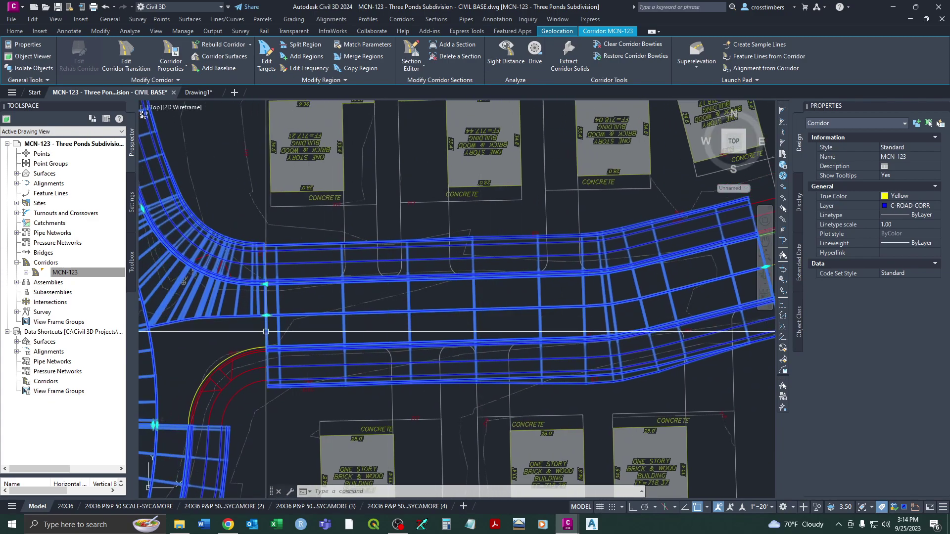
scroll(265, 331, up, 2)
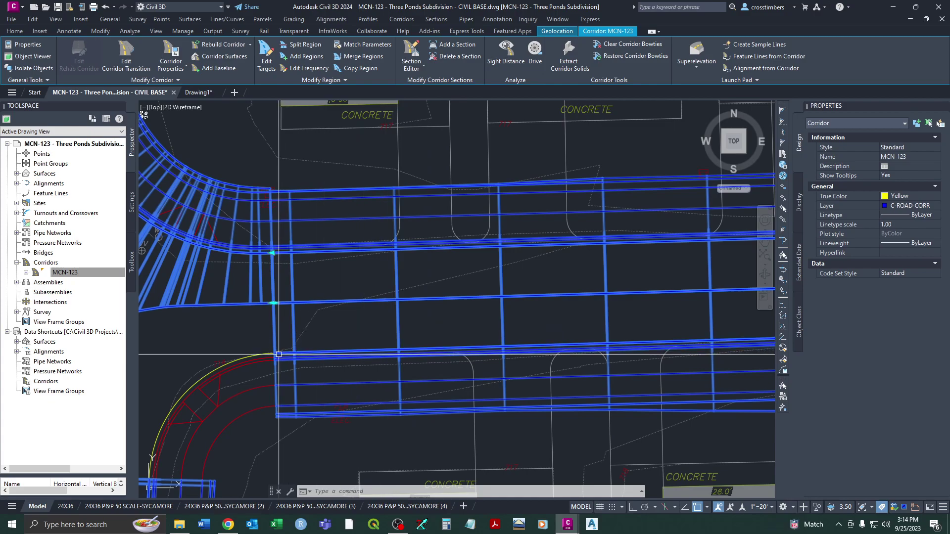
scroll(273, 355, up, 2)
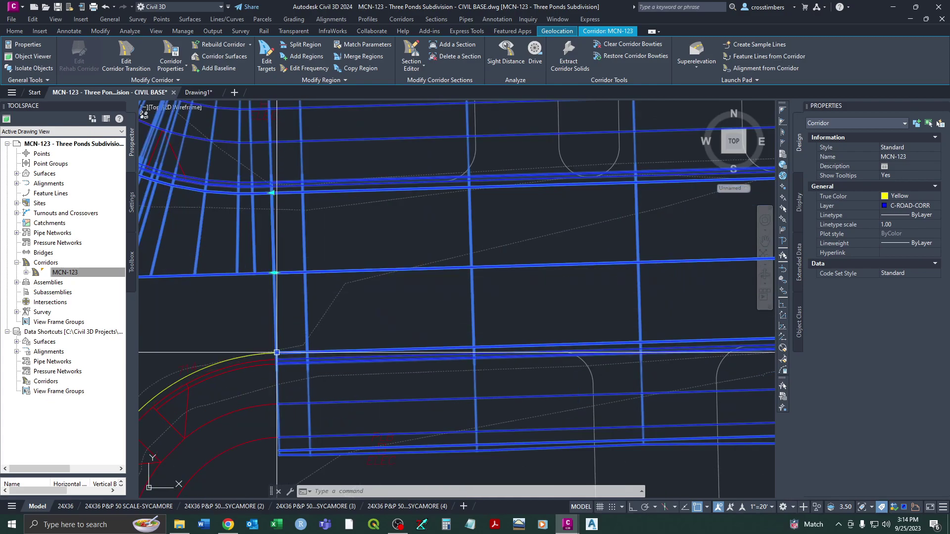
key(Escape)
Examine the gap at the Redbud intersection and the yellow curb return arc with its sidewalk ramp linework.
scroll(237, 320, down, 2)
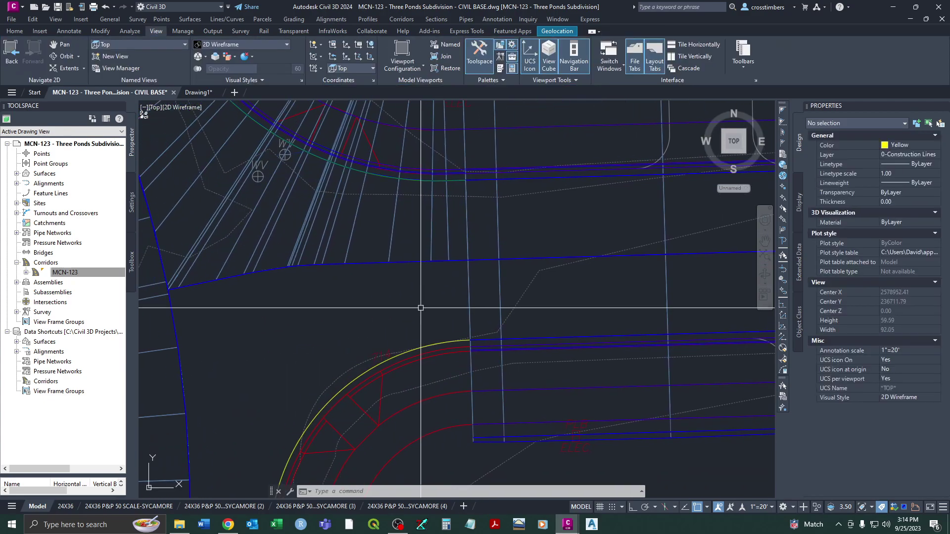
scroll(297, 322, down, 3)
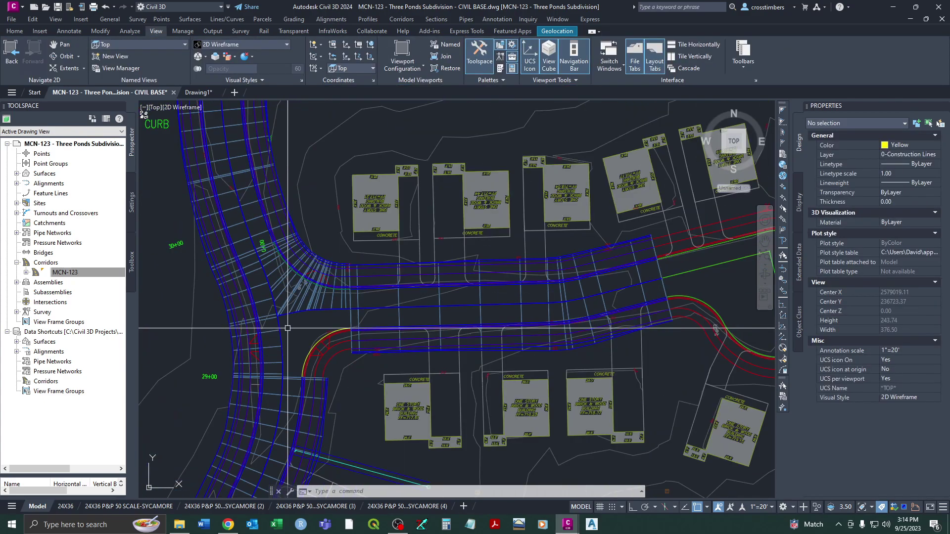
scroll(324, 335, up, 2)
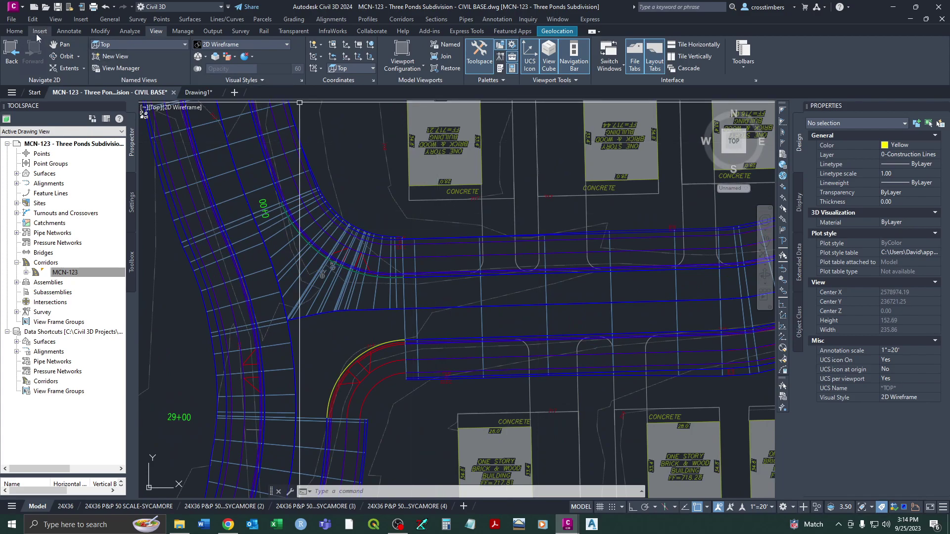
click(15, 30)
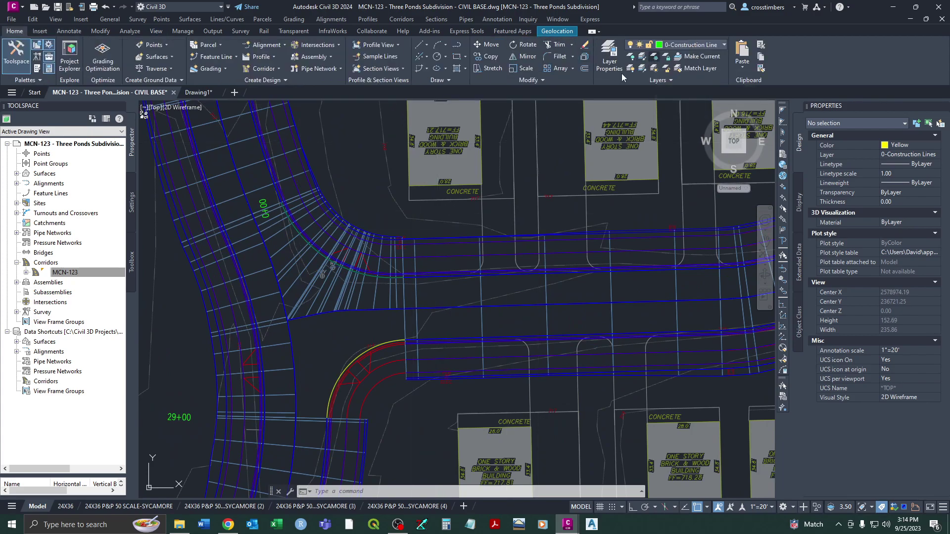
middle_drag(346, 402, 343, 337)
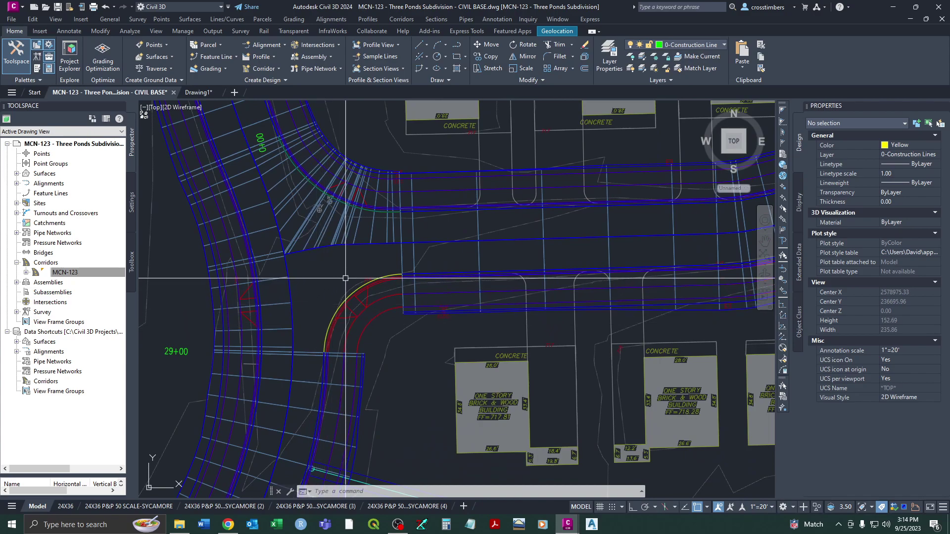
scroll(345, 279, down, 2)
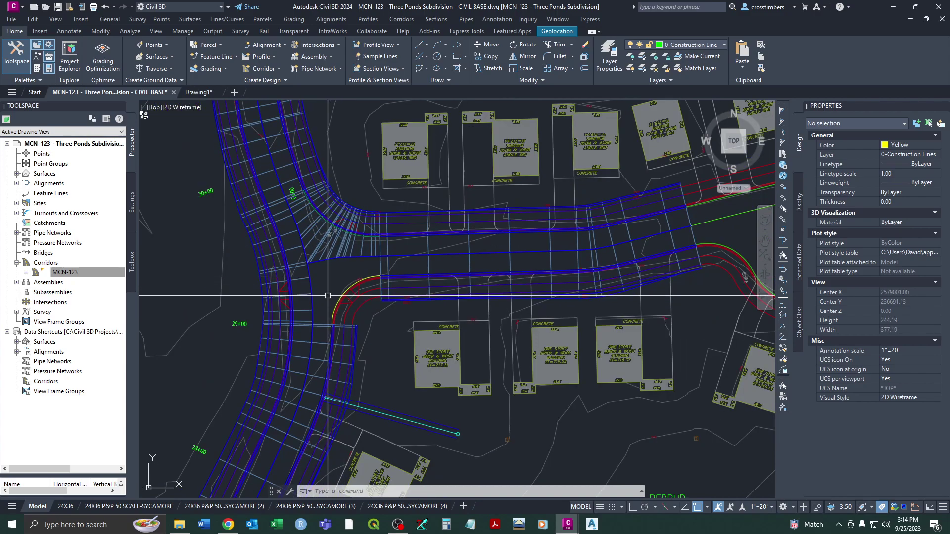
scroll(340, 280, up, 2)
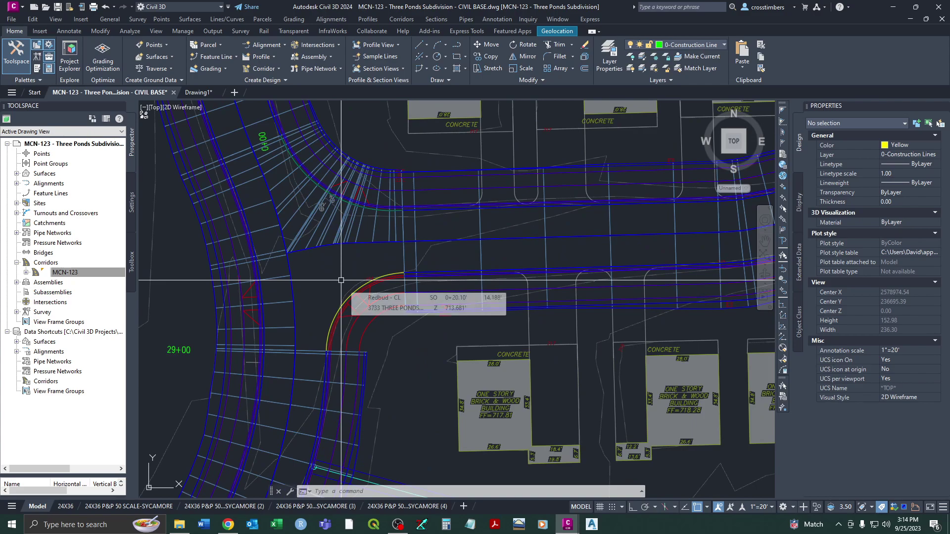
scroll(322, 298, up, 2)
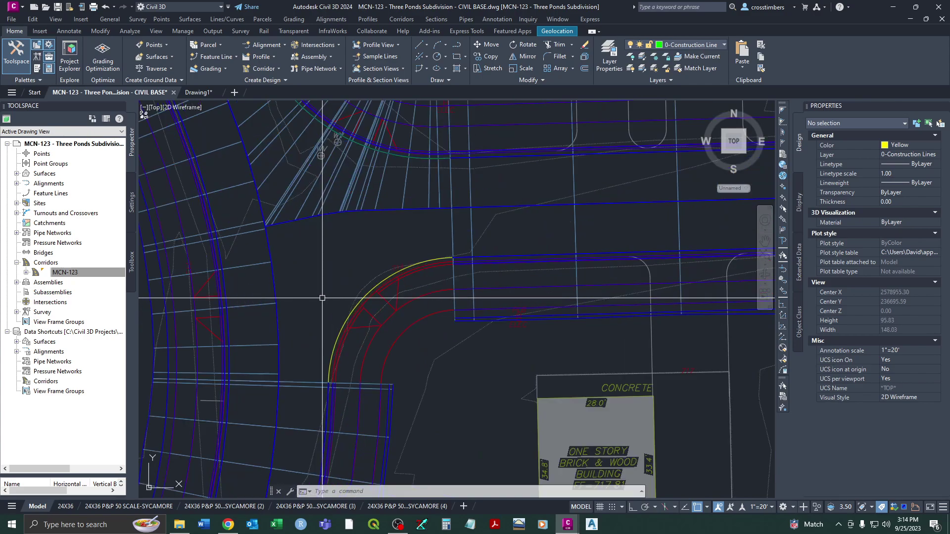
scroll(322, 298, up, 6)
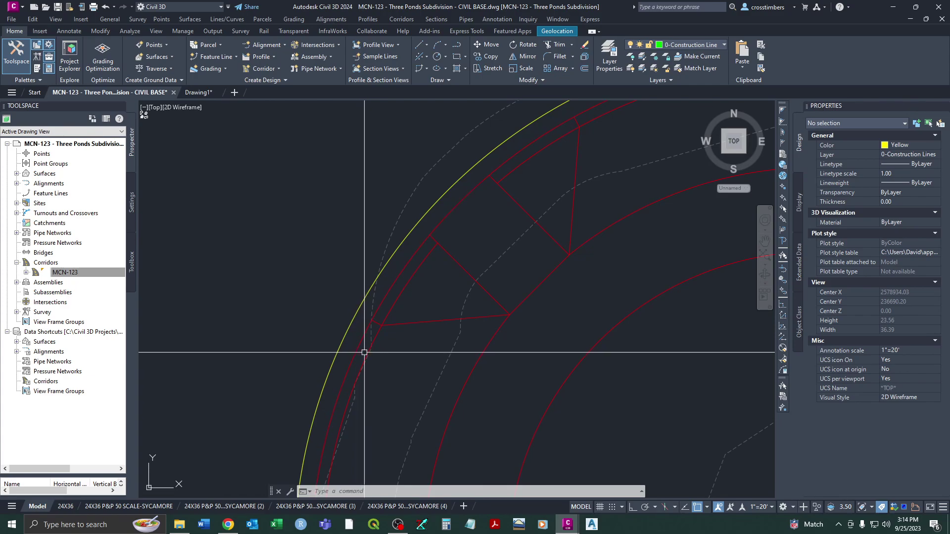
scroll(359, 355, down, 2)
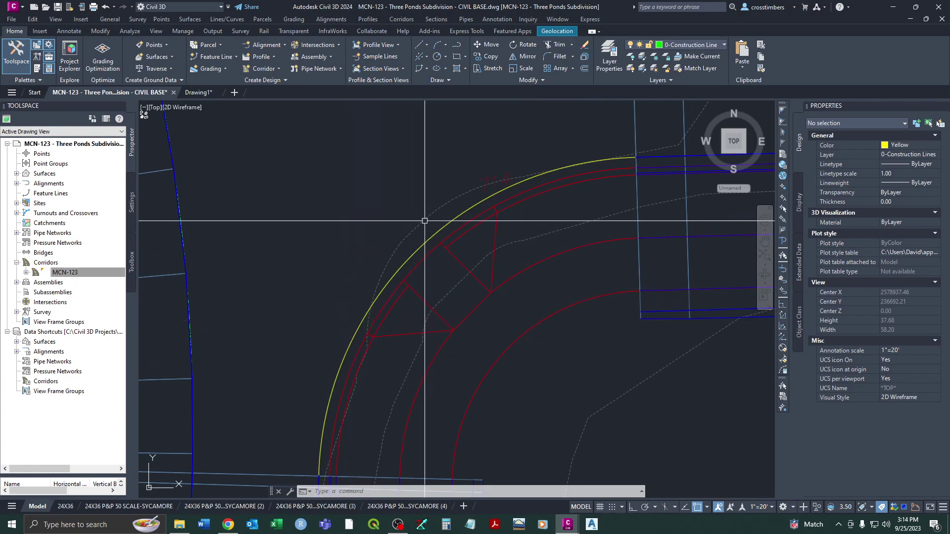
Locate the two 6" curb return assemblies, DL RT and SW RT, among the drawing's assemblies.
mouse_move(423, 211)
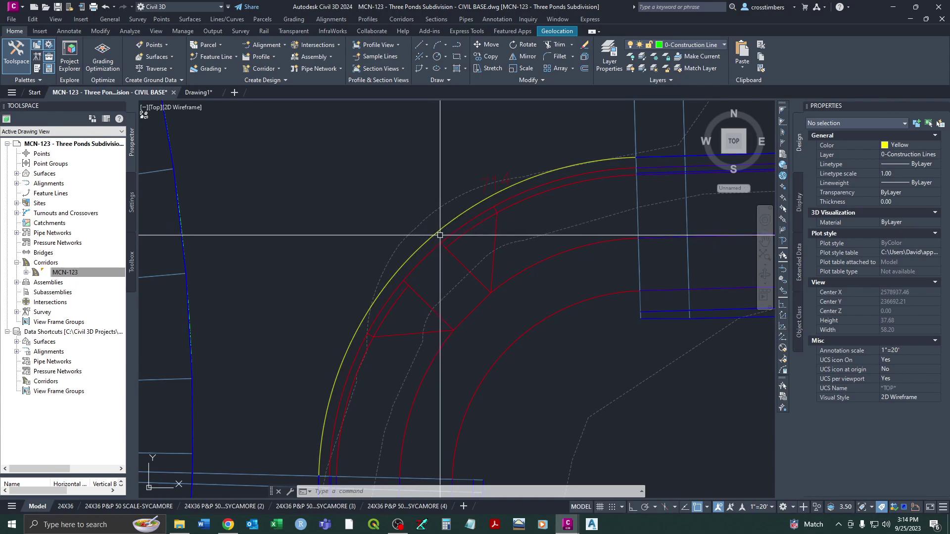
mouse_move(437, 238)
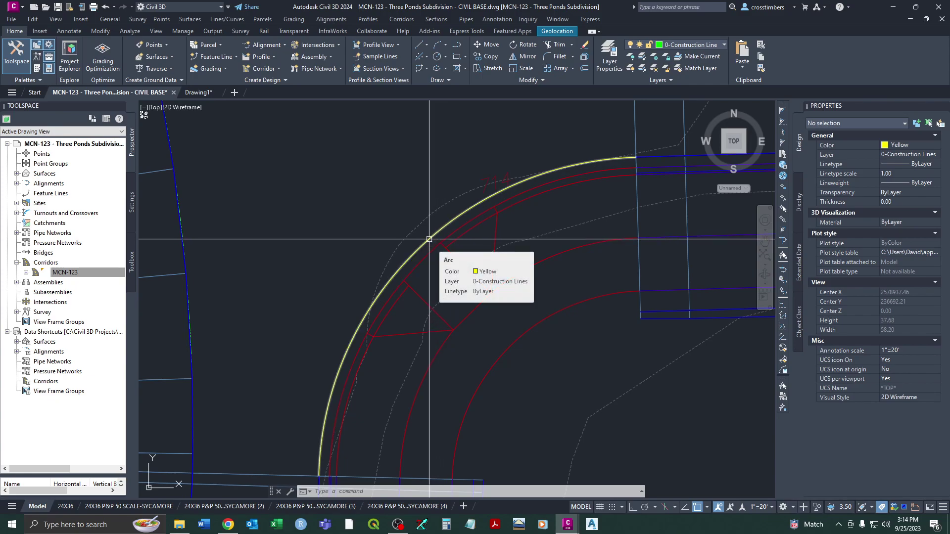
scroll(429, 239, down, 20)
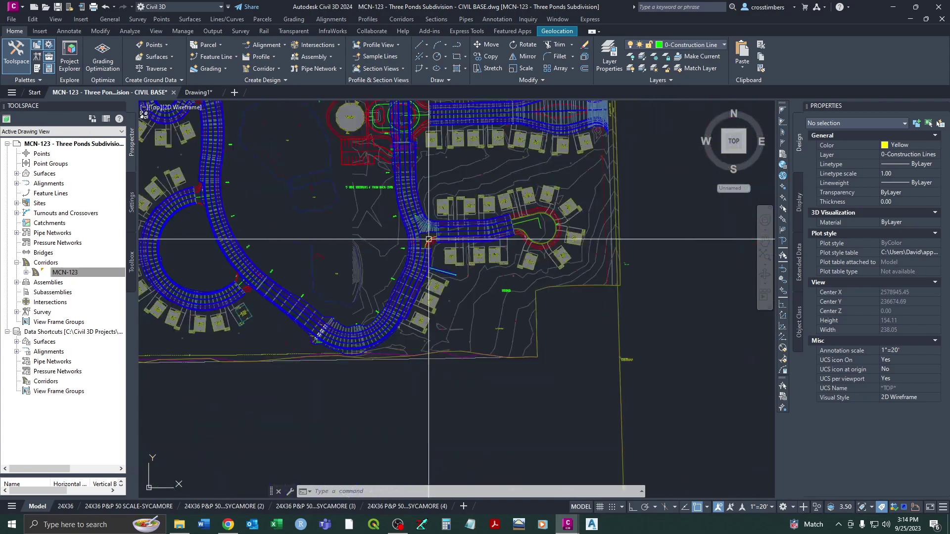
scroll(581, 354, up, 12)
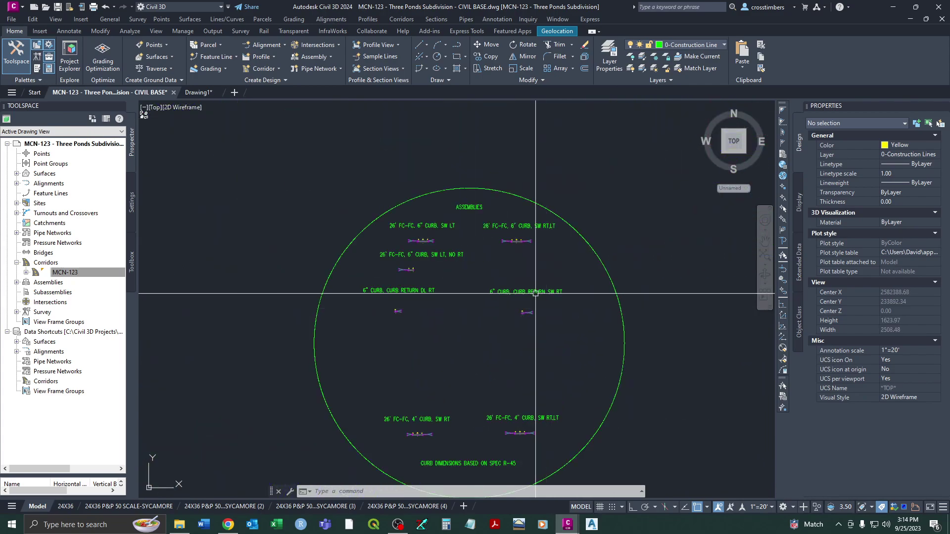
scroll(326, 309, up, 4)
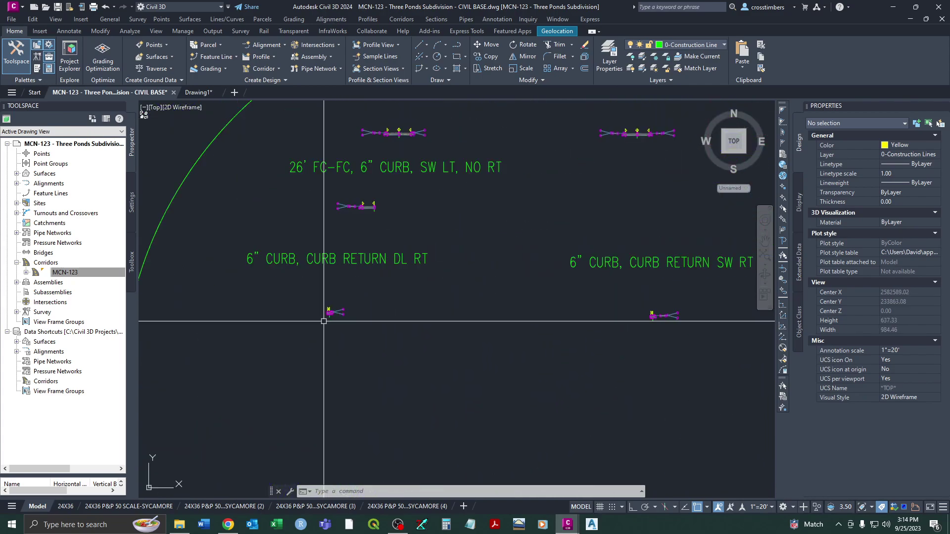
scroll(329, 307, down, 4)
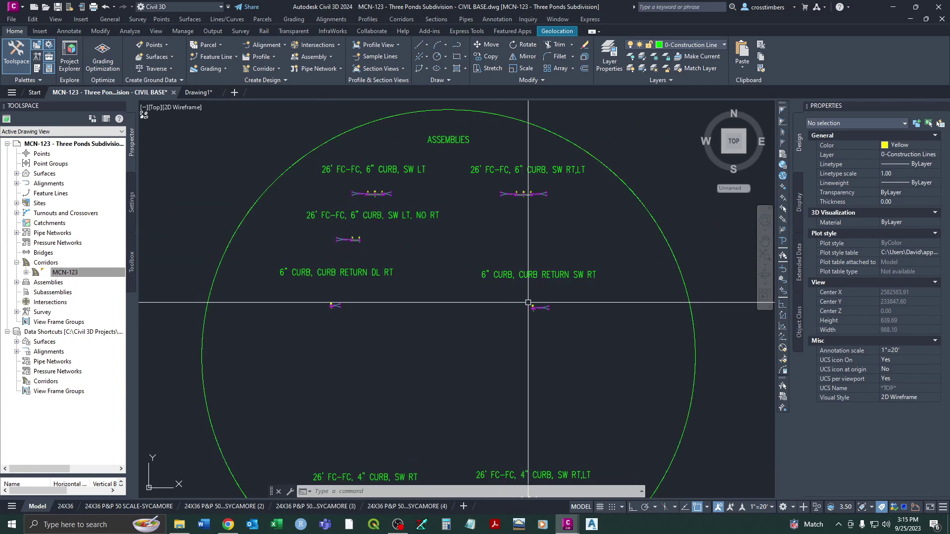
Examine the 6" CURB, CURB RETURN SW RT assembly, including its lane, curb and sidewalk subassemblies and the baseline attachment point.
scroll(530, 303, up, 6)
scroll(537, 322, up, 10)
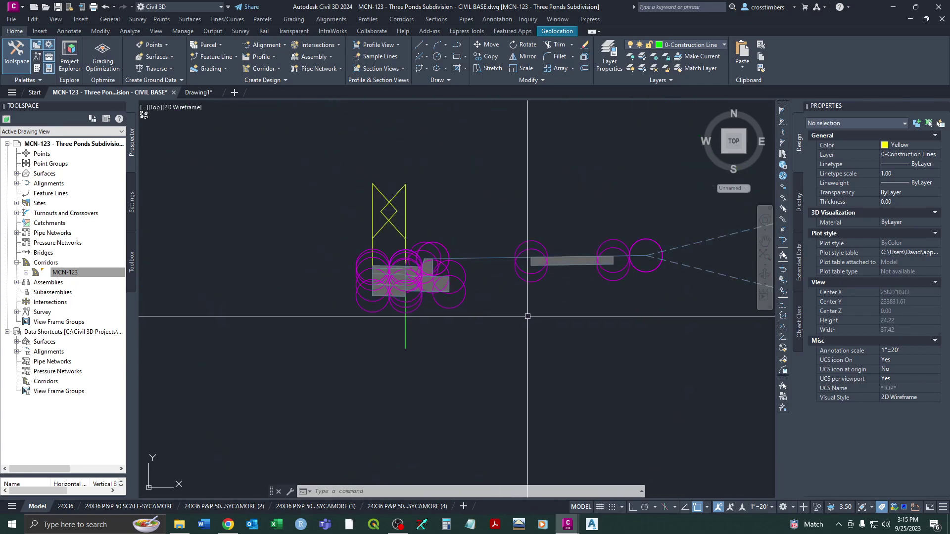
scroll(486, 283, down, 4)
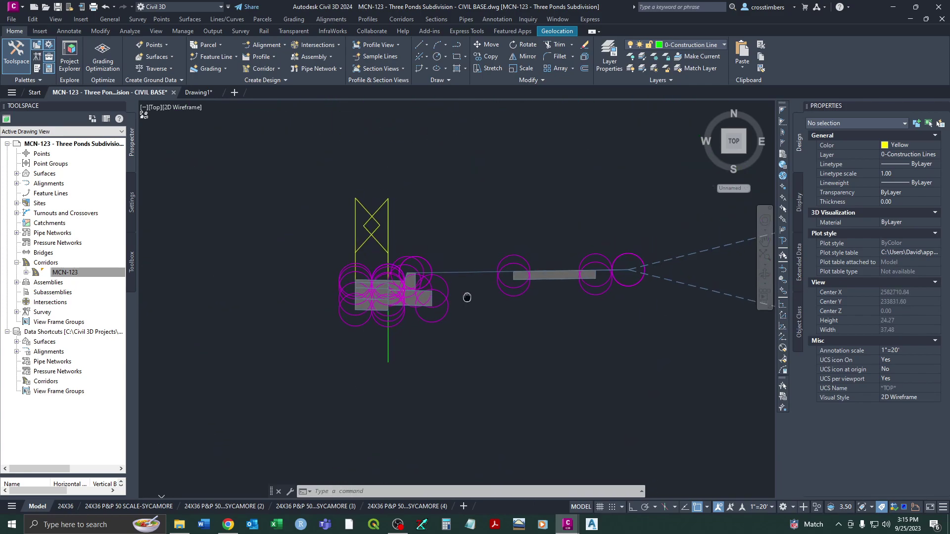
scroll(428, 273, up, 6)
scroll(461, 326, down, 4)
scroll(442, 303, up, 2)
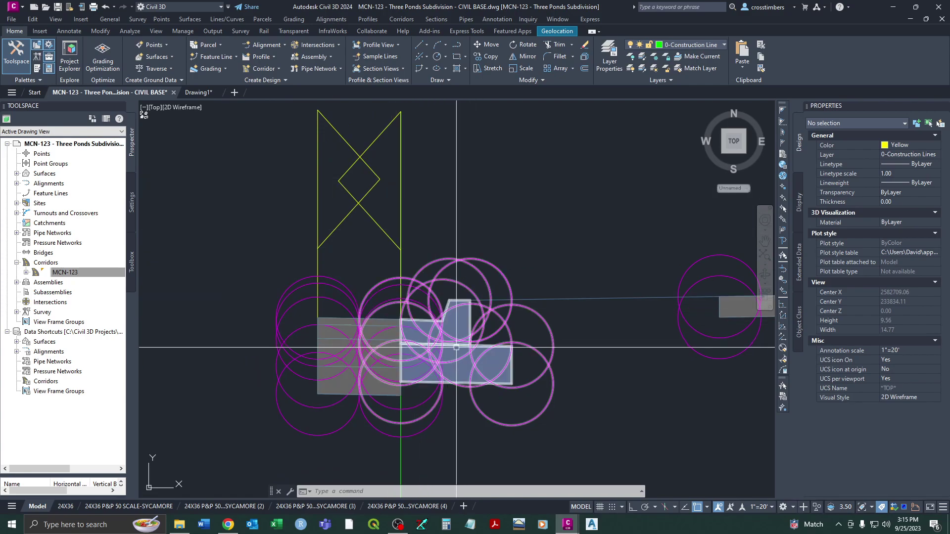
scroll(494, 305, down, 2)
scroll(549, 301, down, 3)
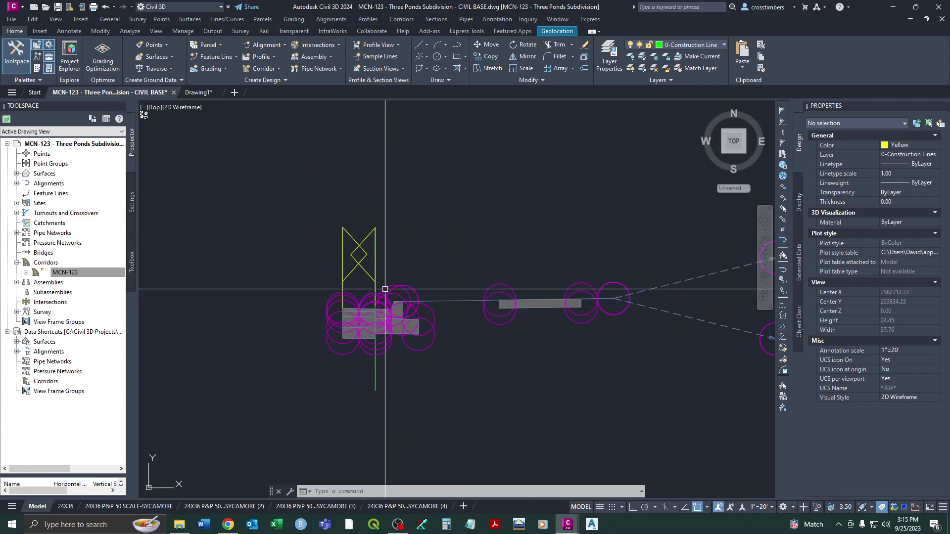
scroll(346, 316, up, 5)
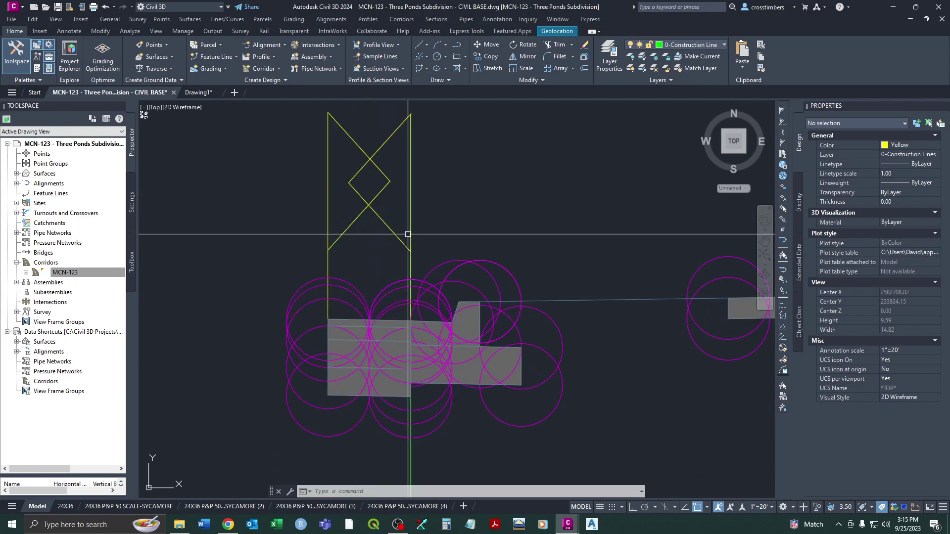
scroll(407, 318, up, 4)
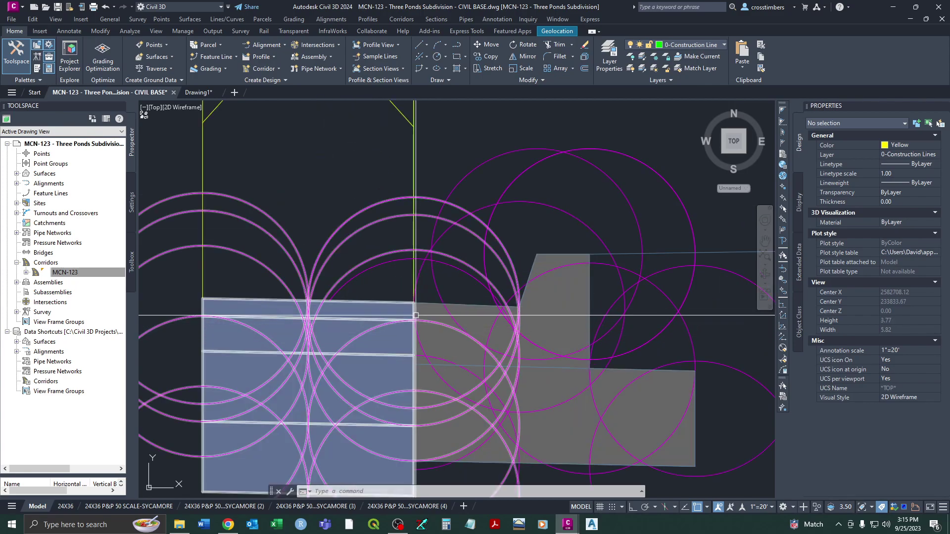
scroll(416, 307, down, 4)
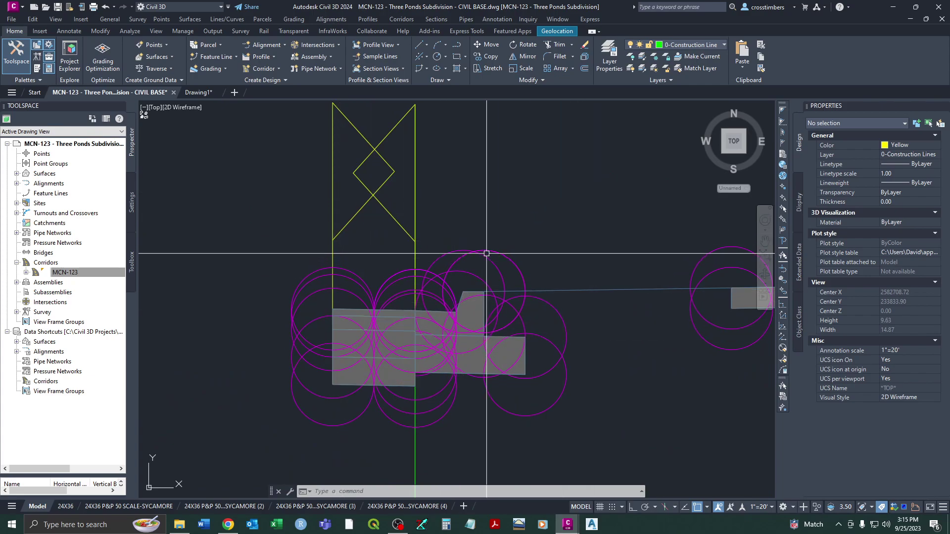
mouse_move(587, 171)
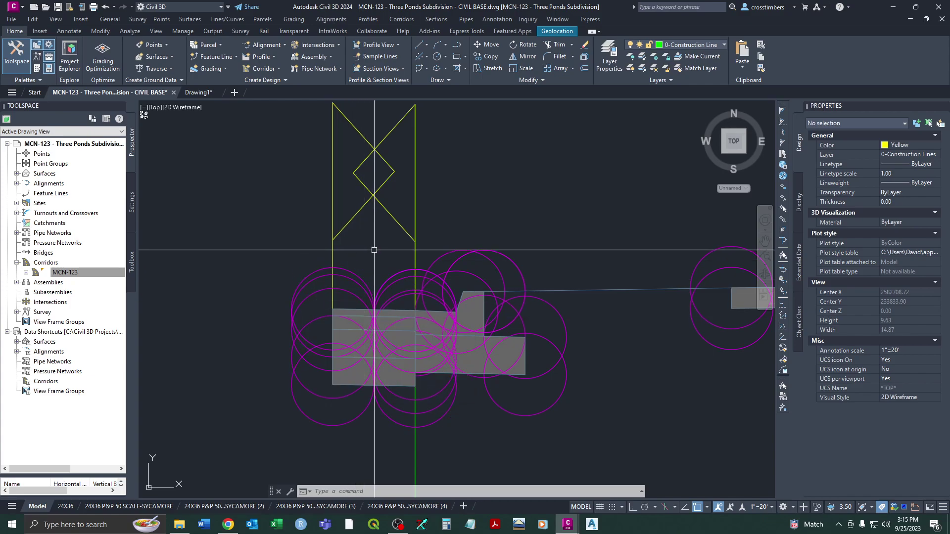
mouse_move(251, 219)
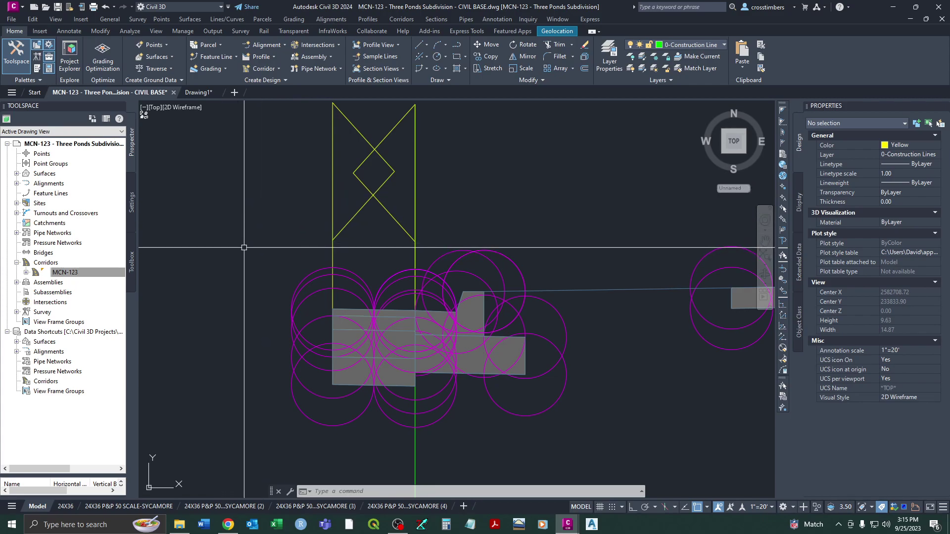
Return to the Redbud intersection and inspect the yellow curb return arc between the two corridor regions near station 29+00.
scroll(250, 250, down, 5)
scroll(456, 318, up, 5)
middle_drag(403, 324, 578, 328)
scroll(430, 333, down, 5)
mouse_move(431, 333)
middle_down()
mouse_move(468, 241)
mouse_move(505, 414)
middle_up()
scroll(443, 342, up, 6)
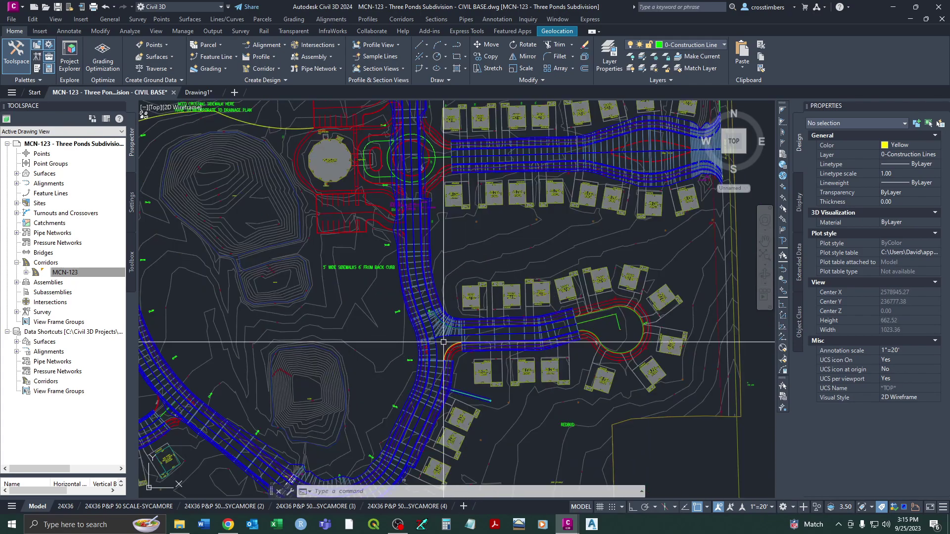
scroll(444, 342, up, 6)
scroll(448, 354, up, 2)
mouse_move(450, 364)
middle_down()
mouse_move(451, 331)
mouse_move(424, 315)
middle_up()
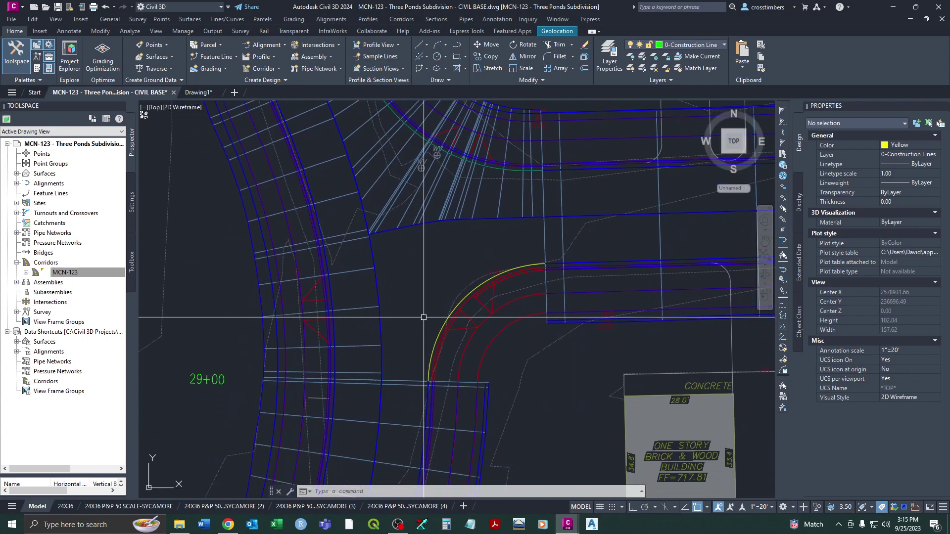
scroll(424, 324, up, 2)
scroll(424, 329, down, 2)
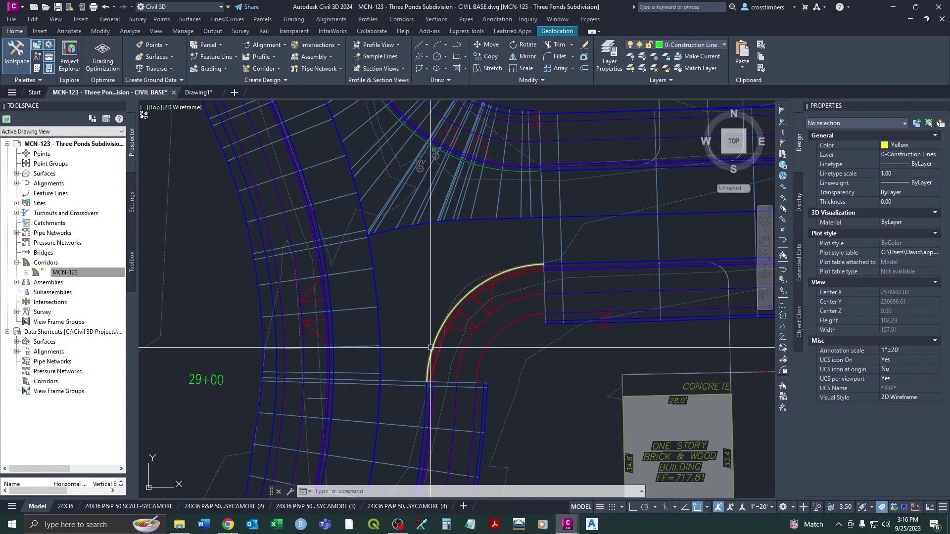
scroll(430, 347, up, 2)
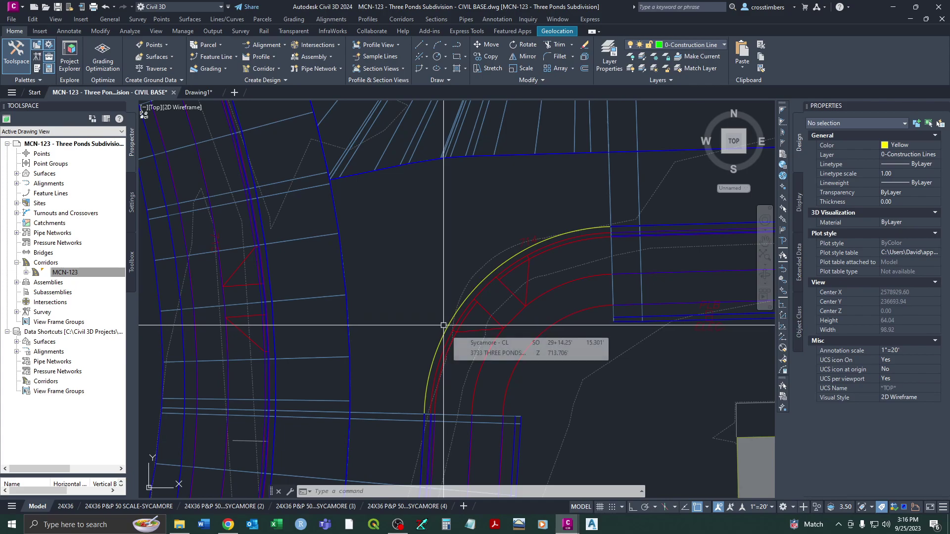
Set up a feature line from the yellow curb return arc in Site 1, named REDBUD S CR, with the Basic Feature Line style.
click(444, 325)
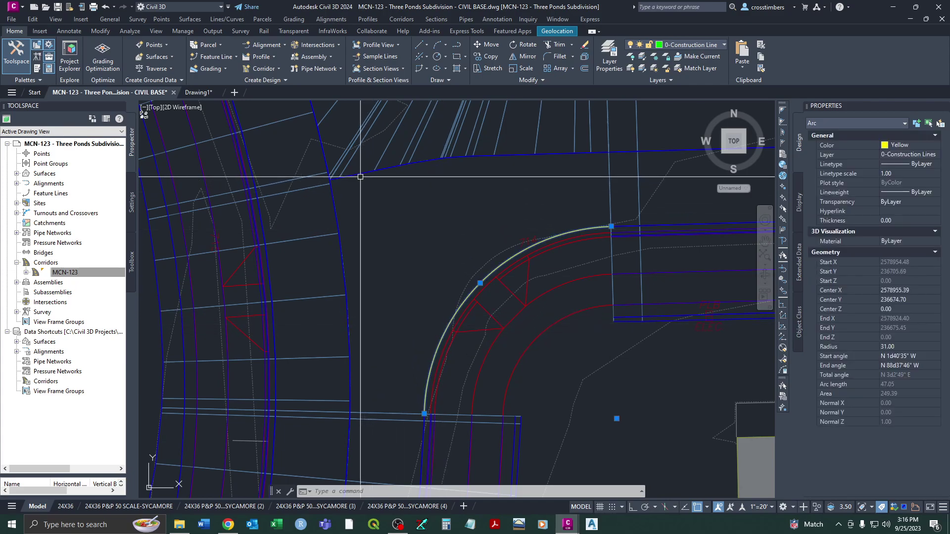
click(230, 59)
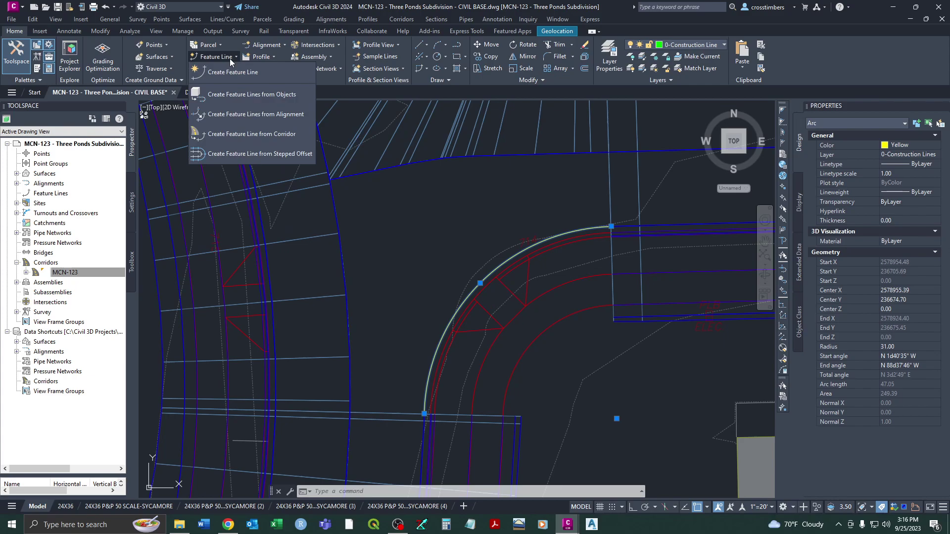
click(216, 94)
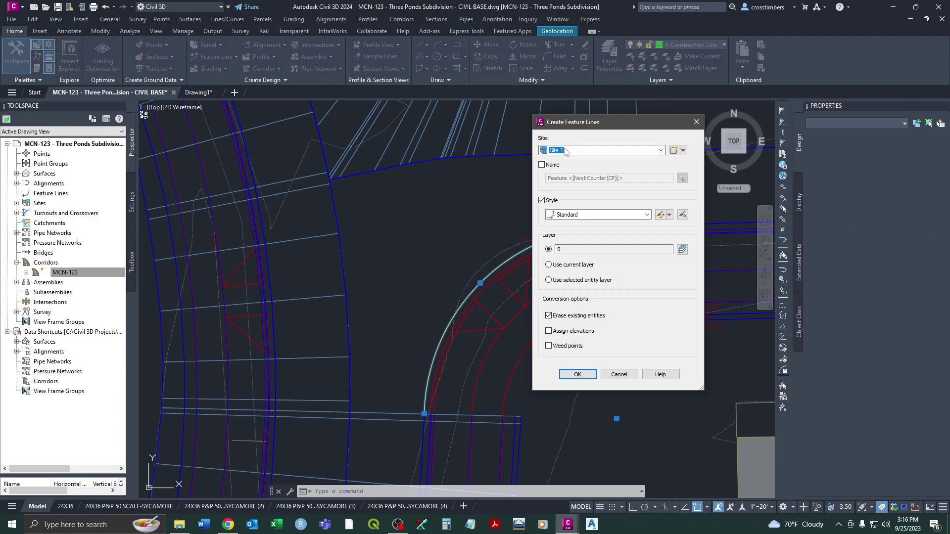
drag(563, 128, 549, 129)
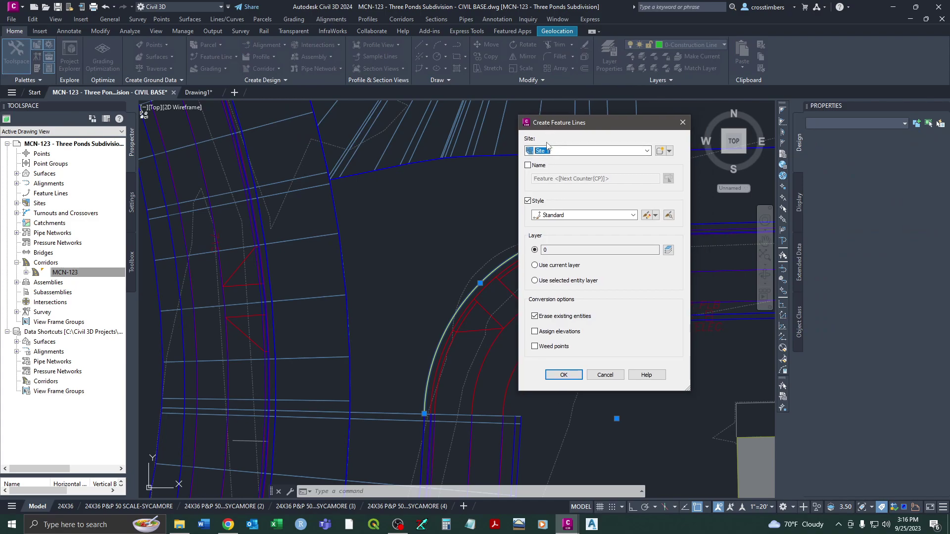
click(528, 165)
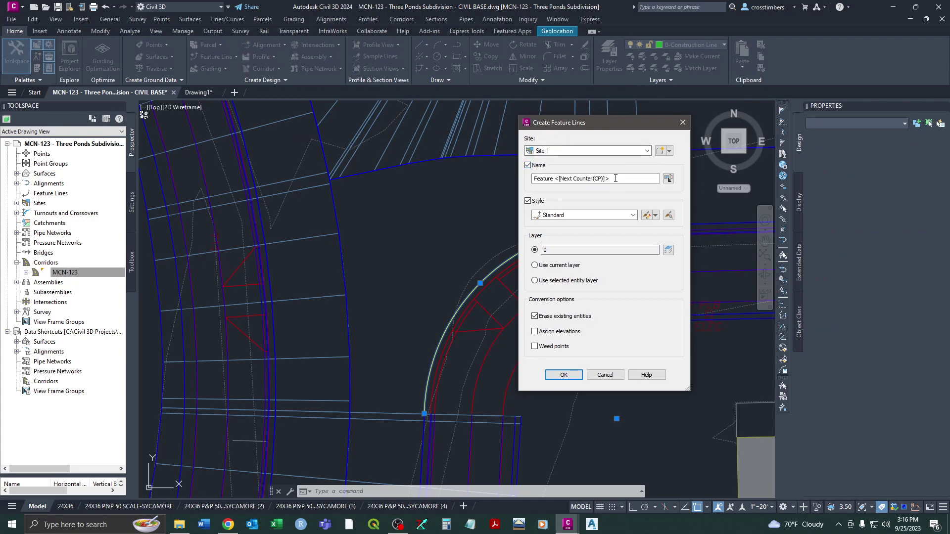
drag(616, 178, 520, 183)
click(593, 215)
scroll(582, 238, up, 1)
click(582, 229)
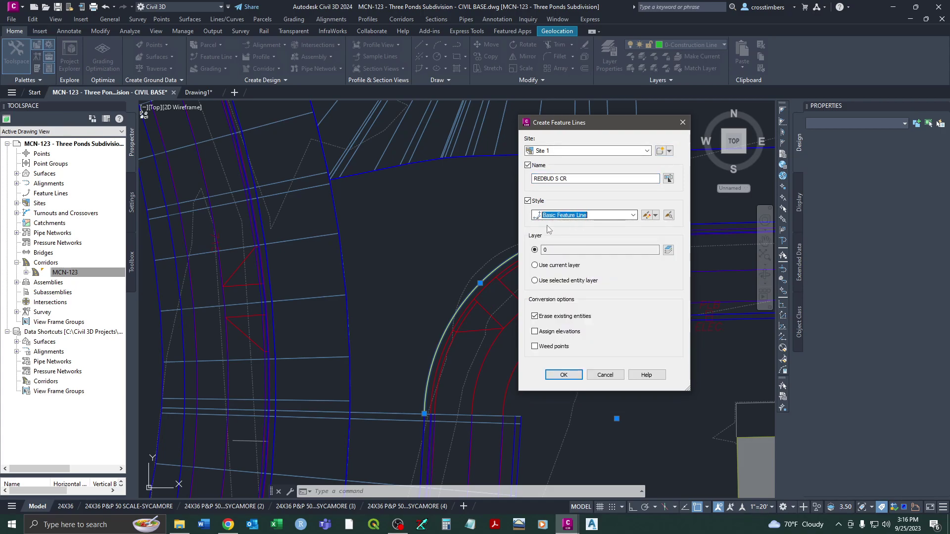
Assign the new feature line to the C-FEATURE LINE layer.
click(669, 252)
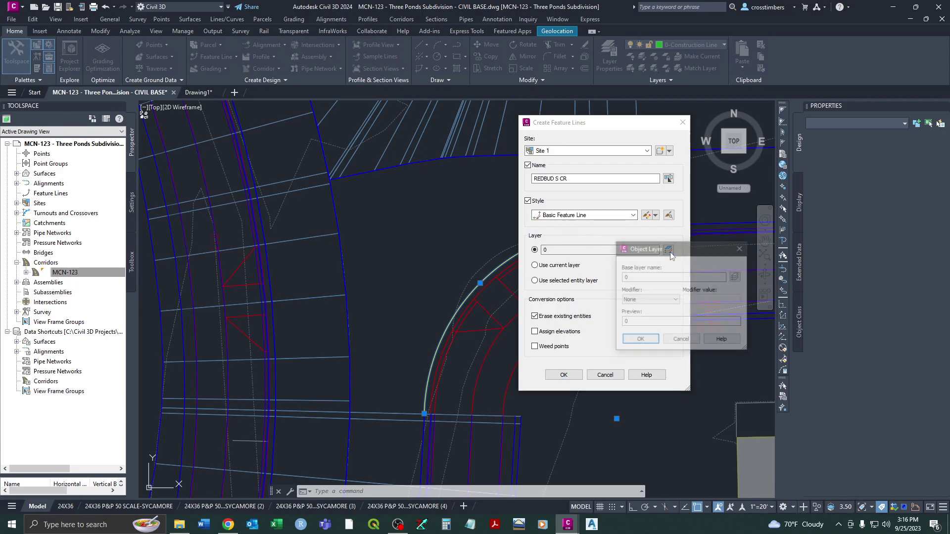
click(736, 276)
scroll(382, 292, down, 5)
scroll(358, 280, up, 2)
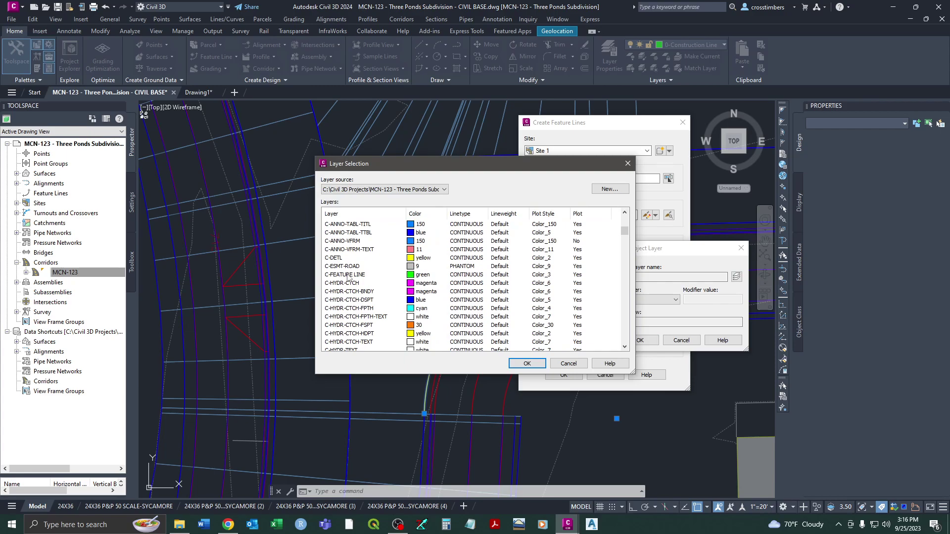
click(348, 275)
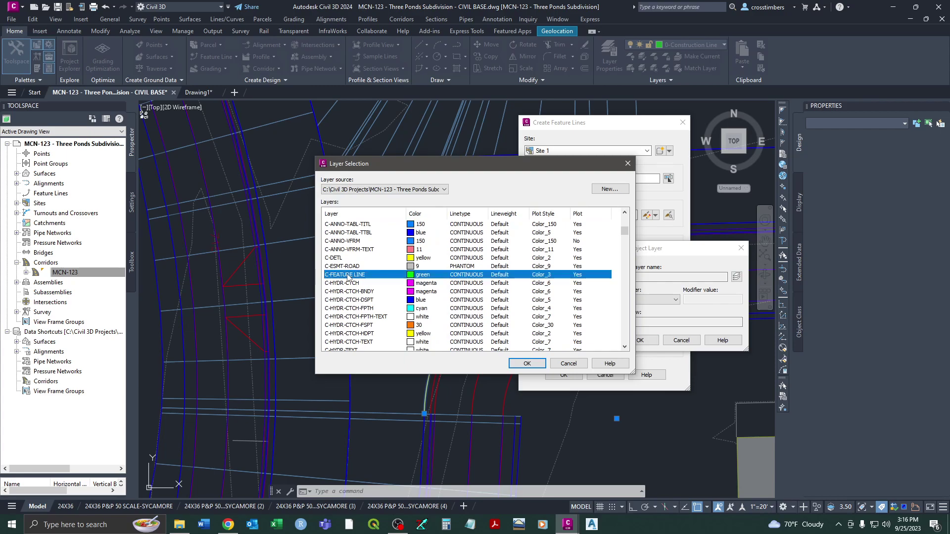
click(526, 363)
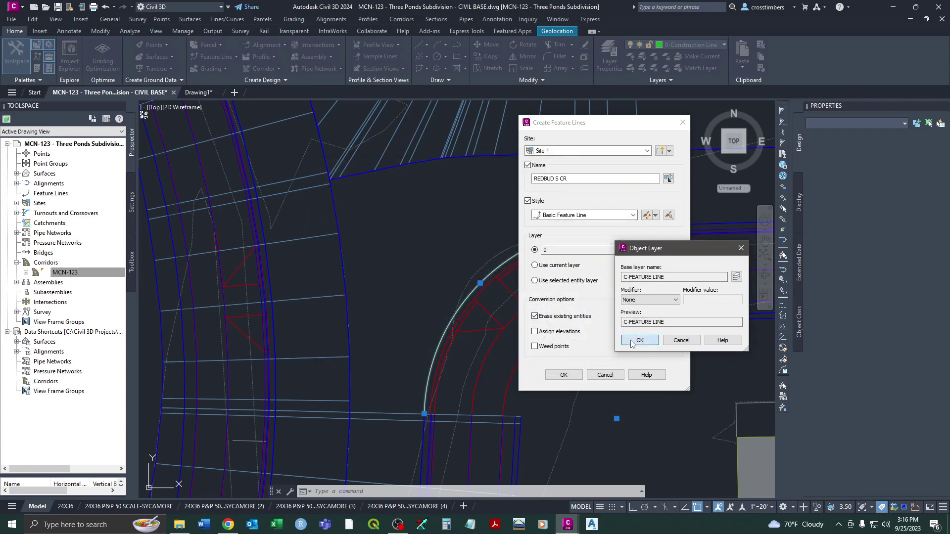
click(638, 340)
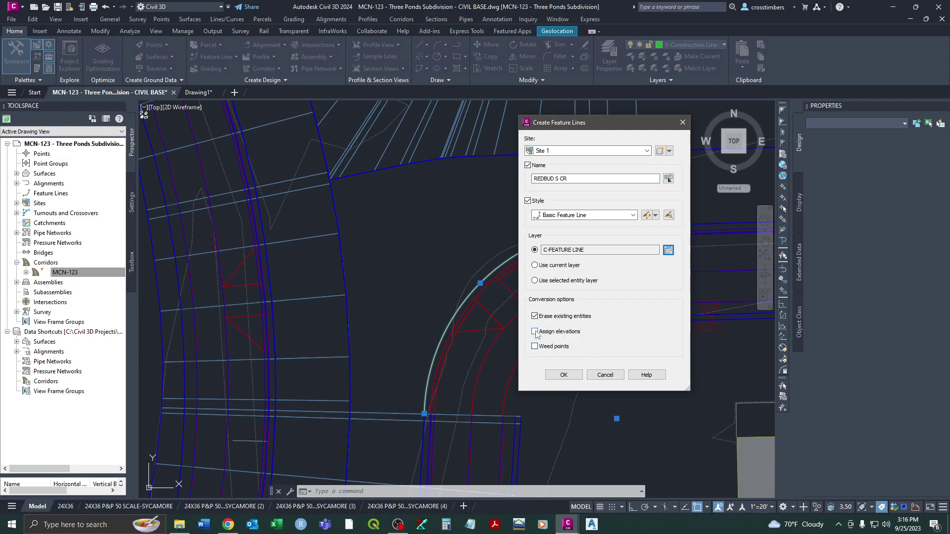
Create the feature line with elevations assigned from the MCN-123-TOP surface and intermediate grade break points inserted.
click(563, 375)
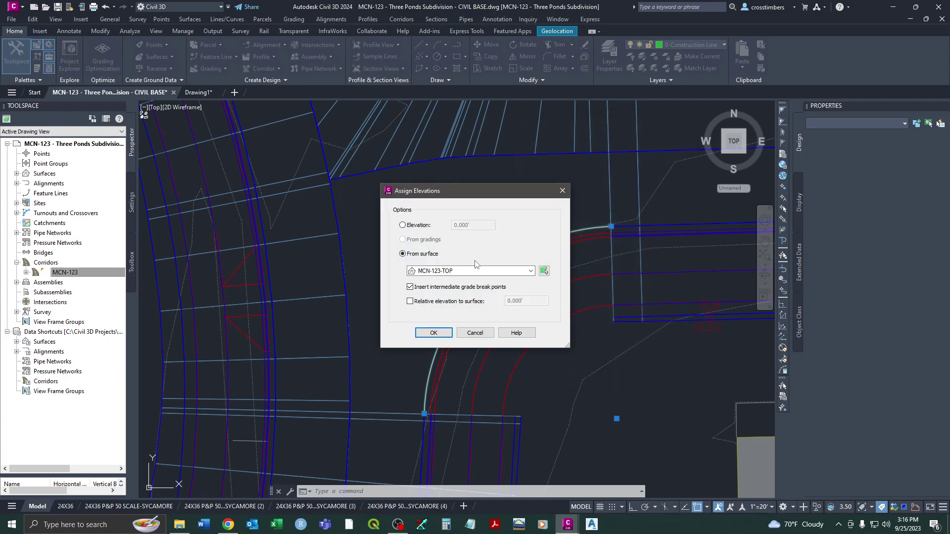
drag(430, 194, 281, 156)
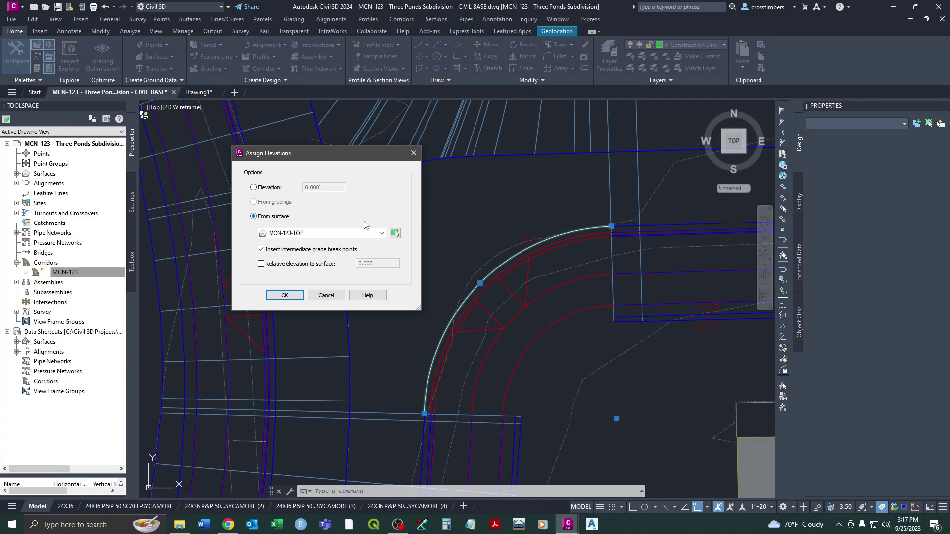
click(380, 233)
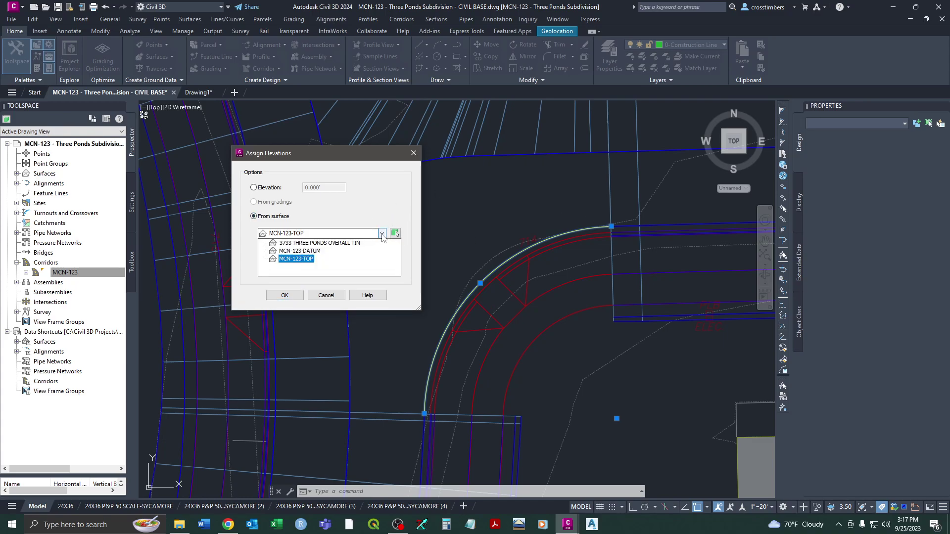
click(310, 259)
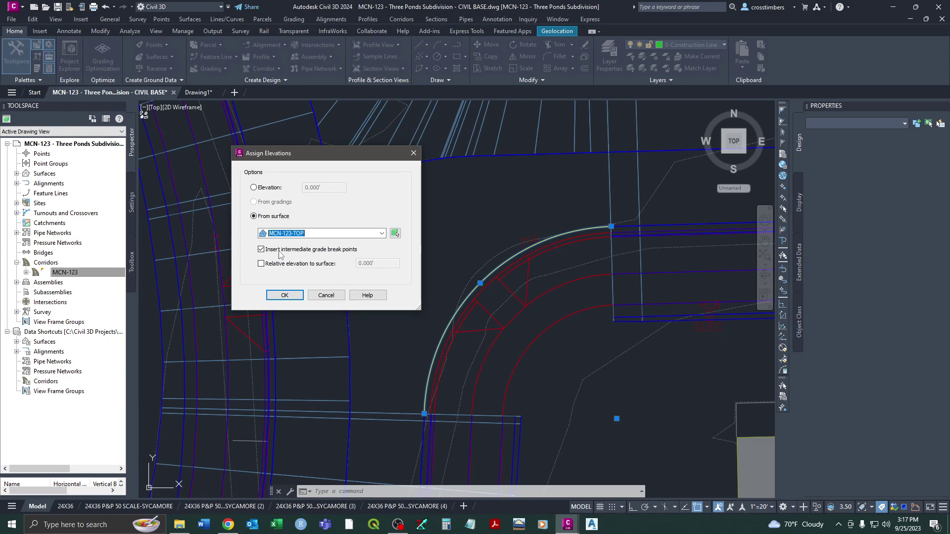
click(284, 295)
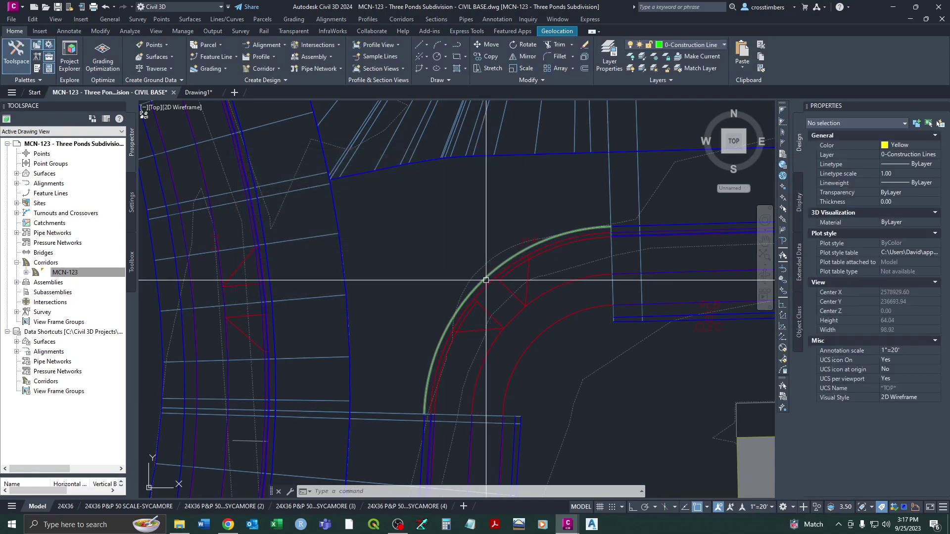
Select the REDBUD S CR feature line and examine how both of its ends meet the adjoining corridor lines.
scroll(487, 280, up, 5)
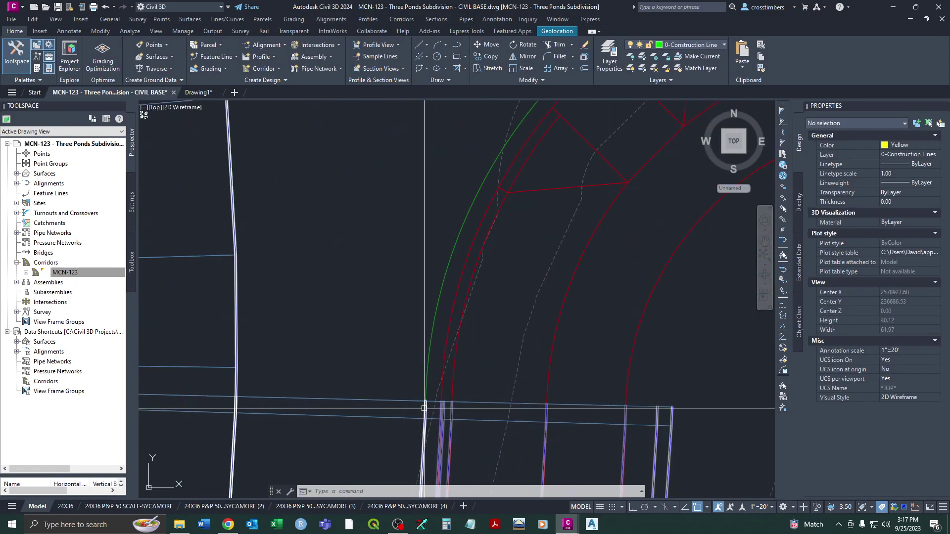
click(425, 384)
scroll(425, 385, down, 3)
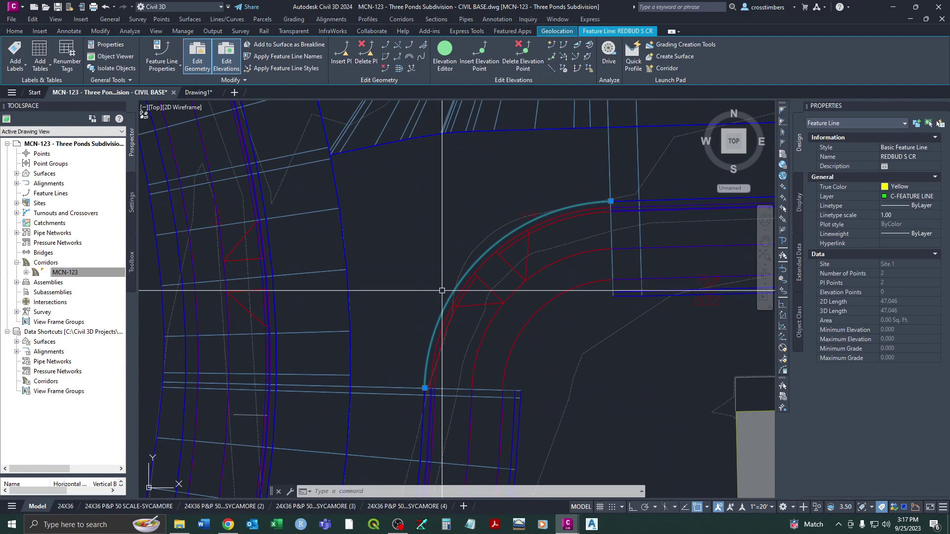
scroll(424, 387, up, 5)
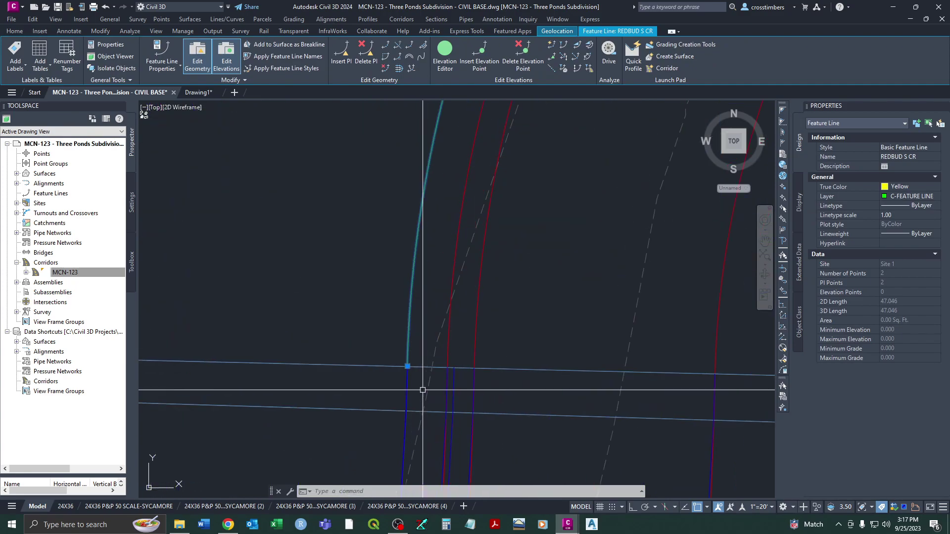
scroll(409, 368, down, 4)
mouse_move(514, 233)
middle_down()
mouse_move(505, 251)
mouse_move(515, 242)
middle_up()
scroll(559, 208, up, 2)
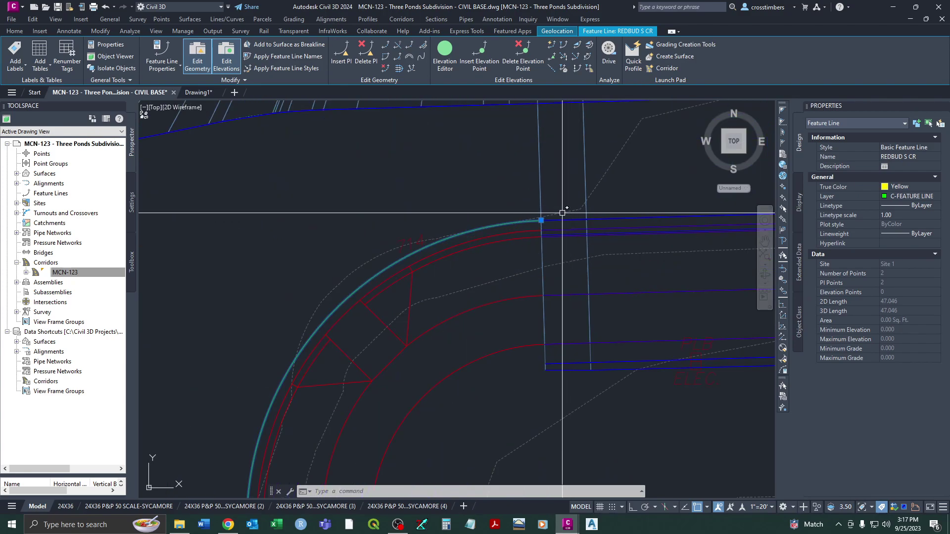
scroll(554, 201, down, 3)
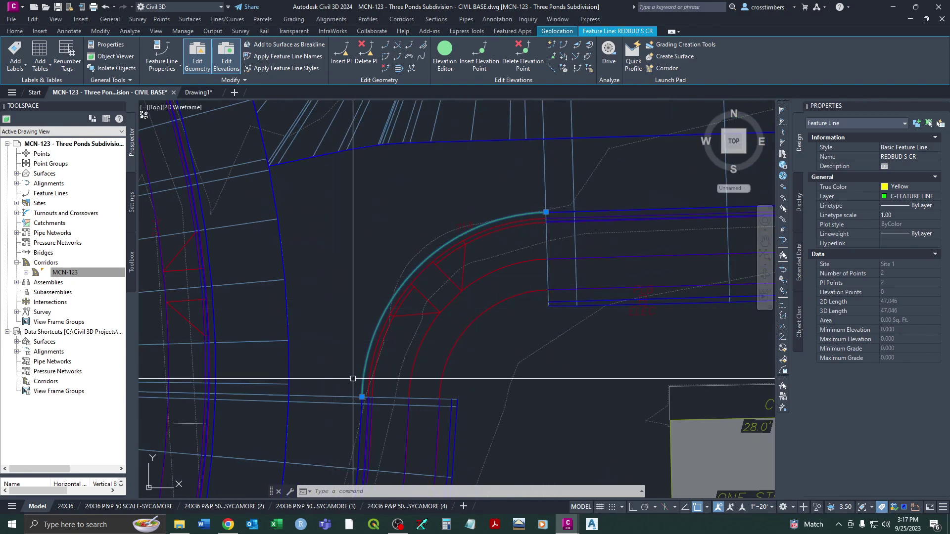
scroll(364, 410, up, 3)
scroll(337, 367, up, 3)
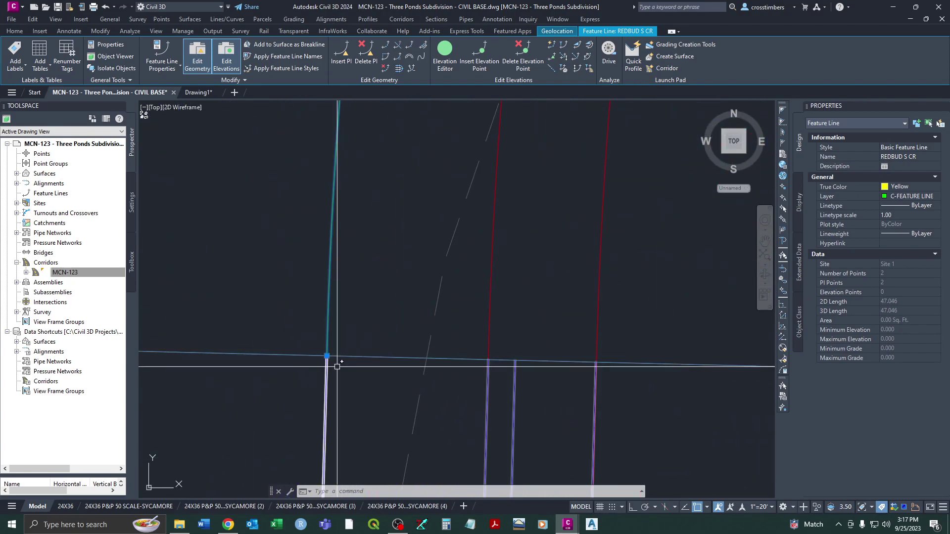
scroll(337, 368, down, 2)
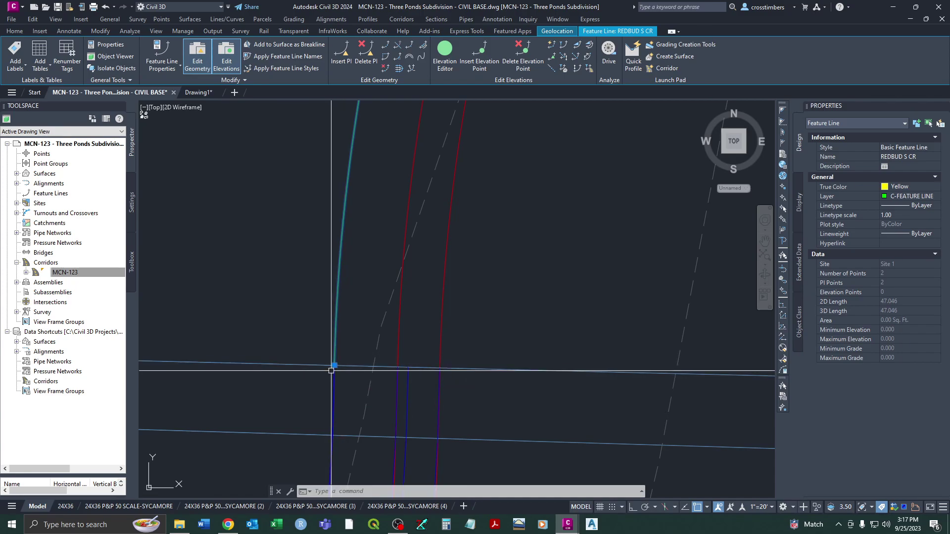
scroll(331, 371, down, 3)
middle_drag(346, 344, 488, 206)
scroll(475, 213, up, 3)
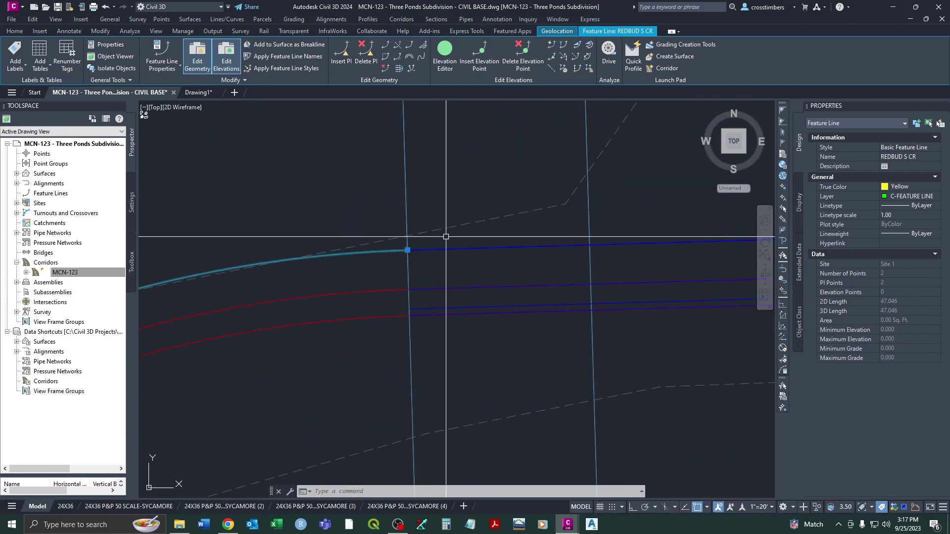
scroll(418, 247, down, 4)
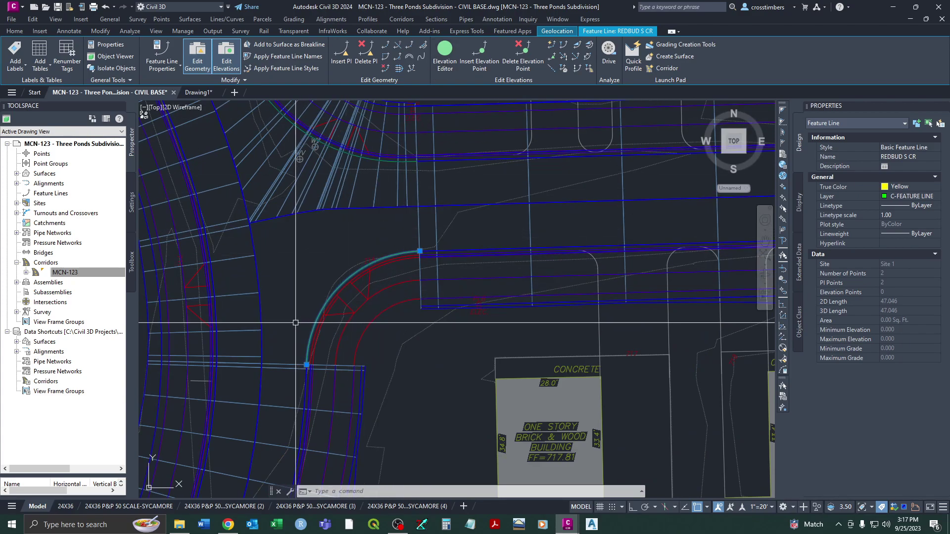
Try to set the elevations of both REDBUD S CR points from the MCN-123-TOP surface in the Elevation Editor, without intermediate grade breaks.
click(448, 59)
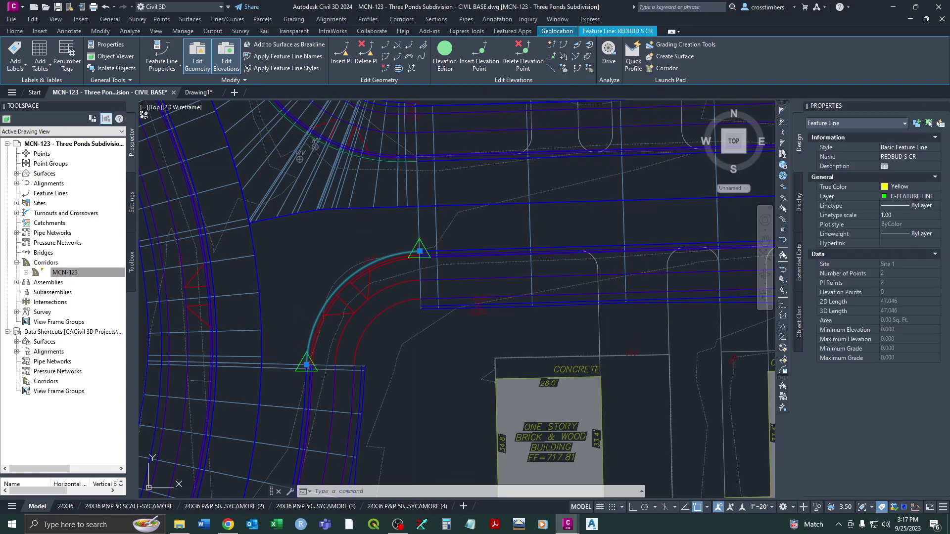
mouse_move(755, 415)
mouse_down()
mouse_move(730, 239)
mouse_move(678, 170)
mouse_up()
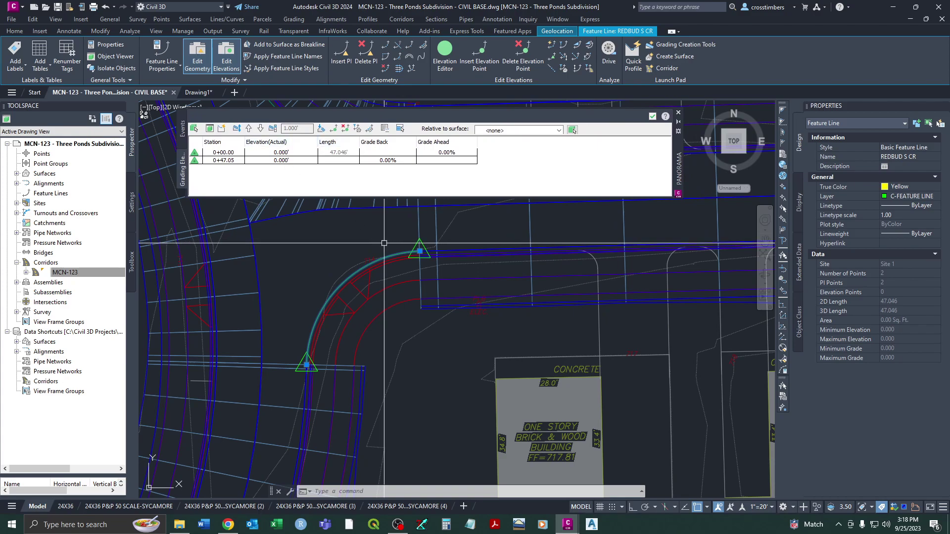
click(285, 153)
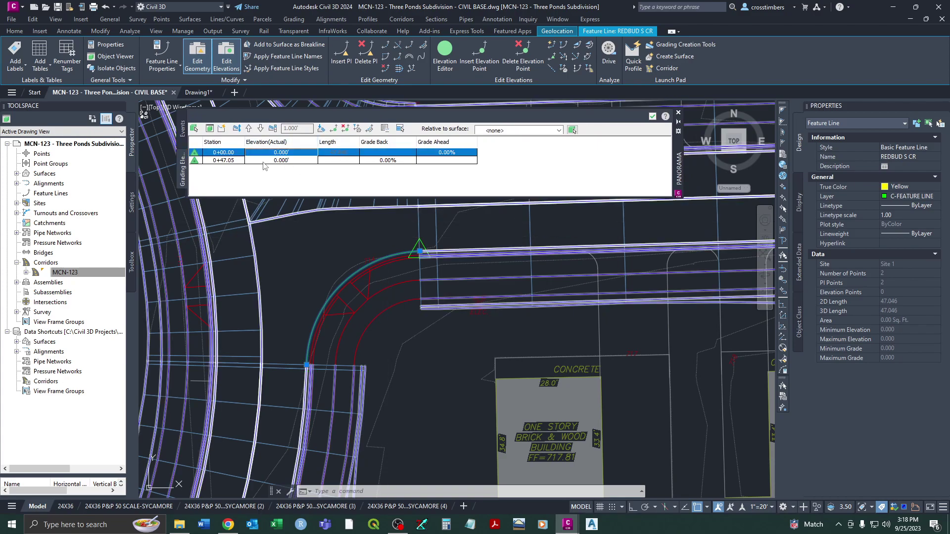
click(263, 162)
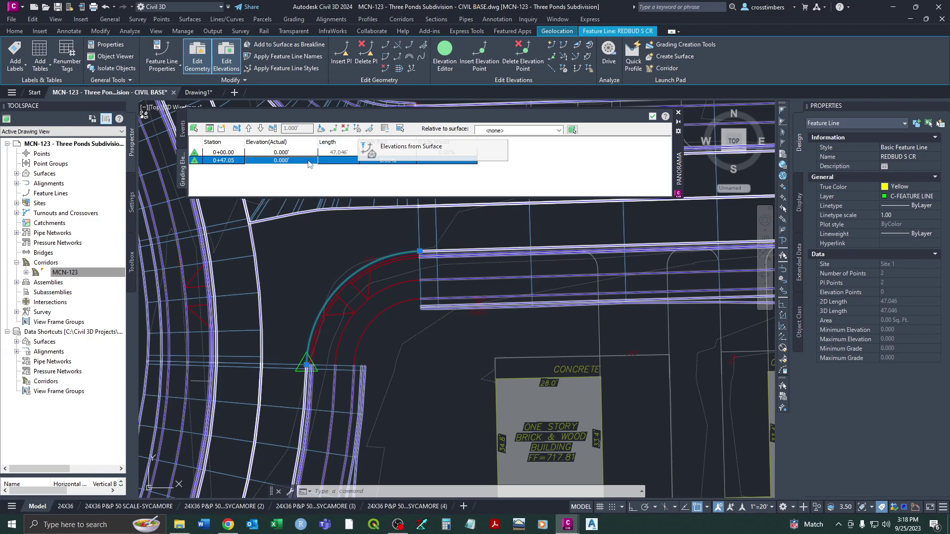
shift+click(195, 154)
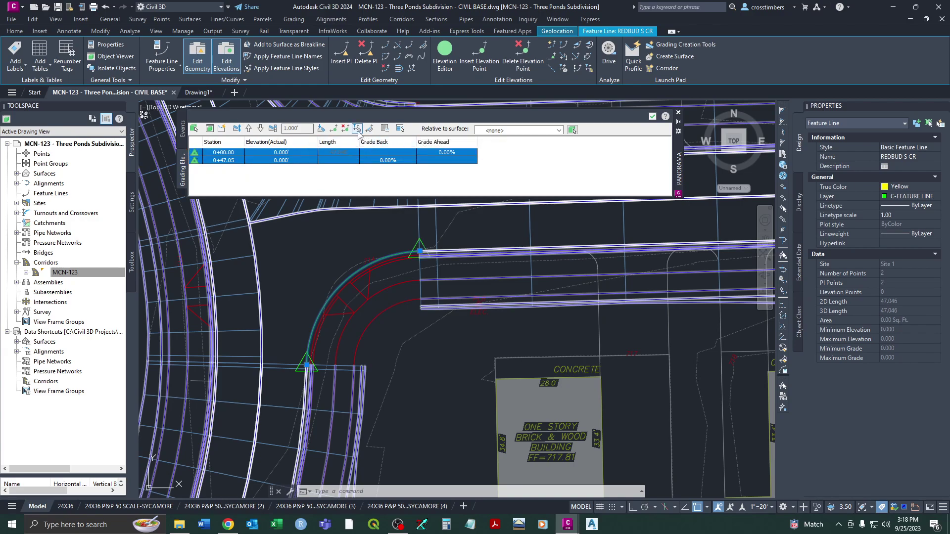
click(357, 130)
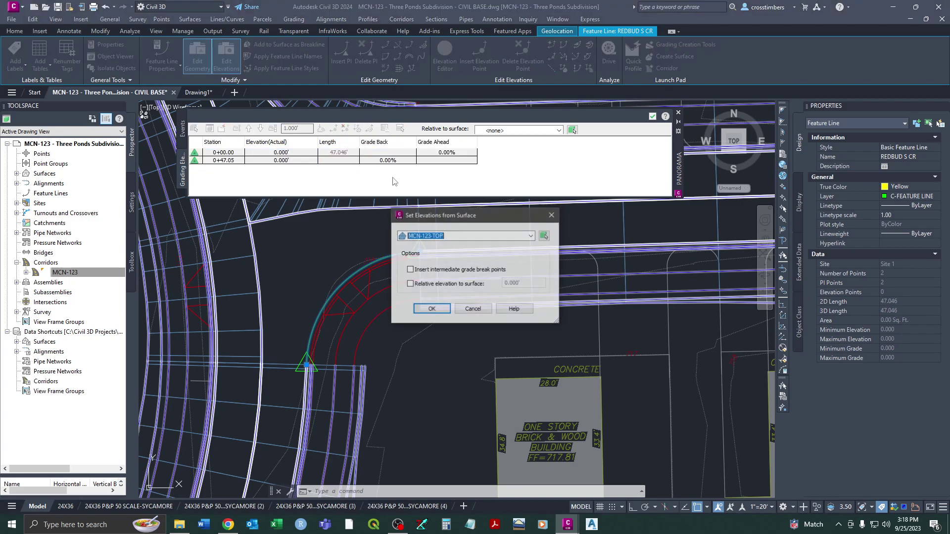
click(464, 237)
click(464, 237)
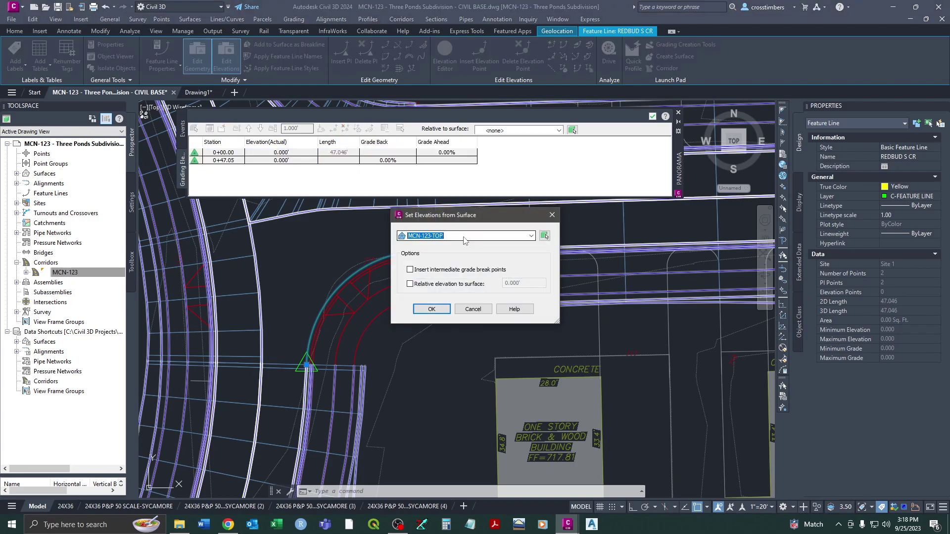
click(432, 309)
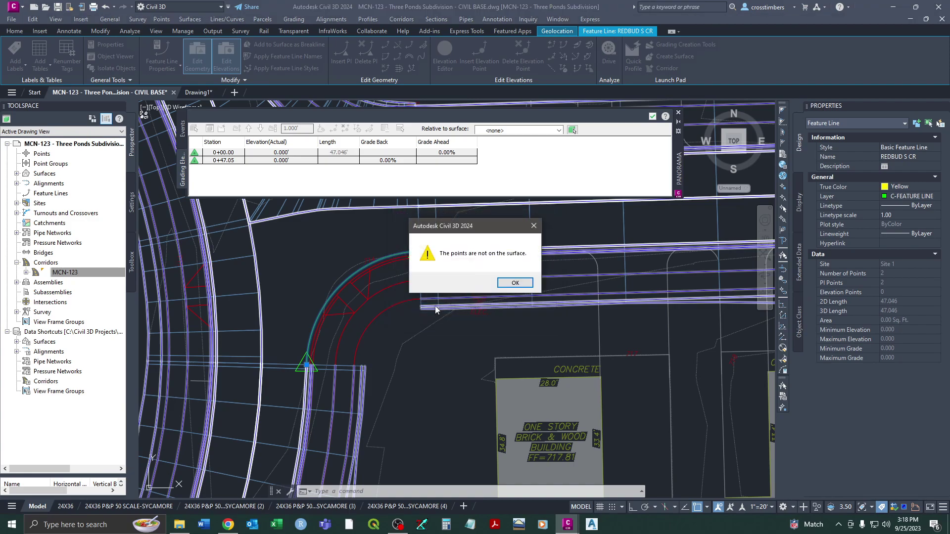
click(515, 283)
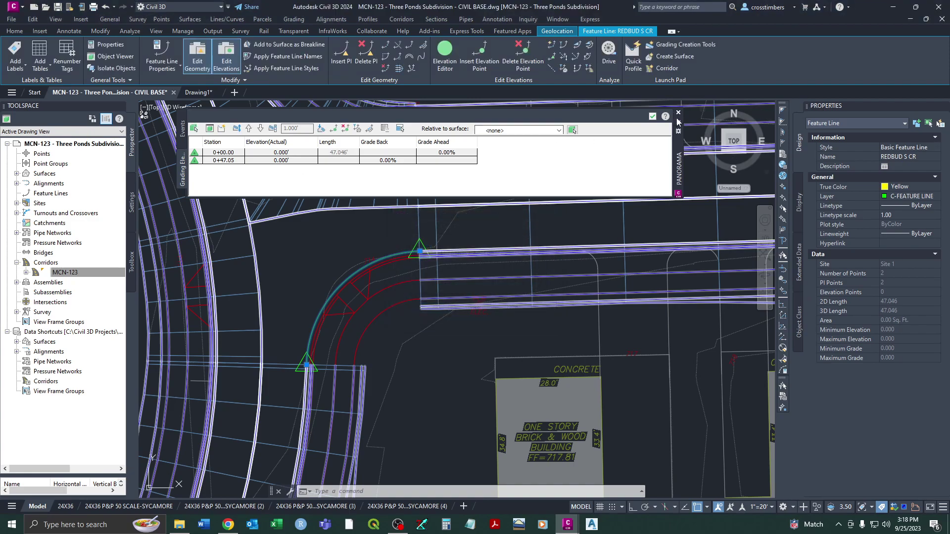
scroll(260, 354, up, 4)
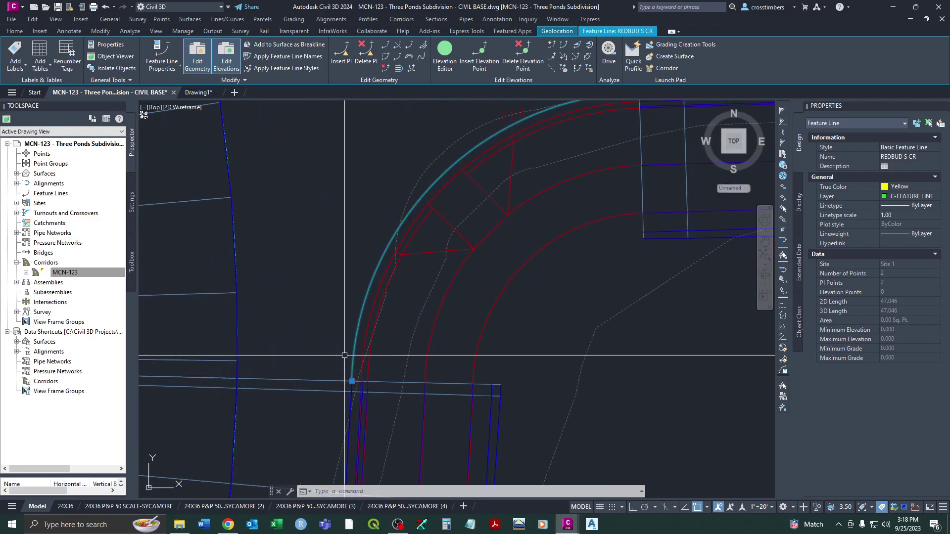
key(Escape)
Stretch the feature line's south endpoint off the corridor line and snap it back onto that line's end to pick up its elevation.
scroll(363, 292, down, 4)
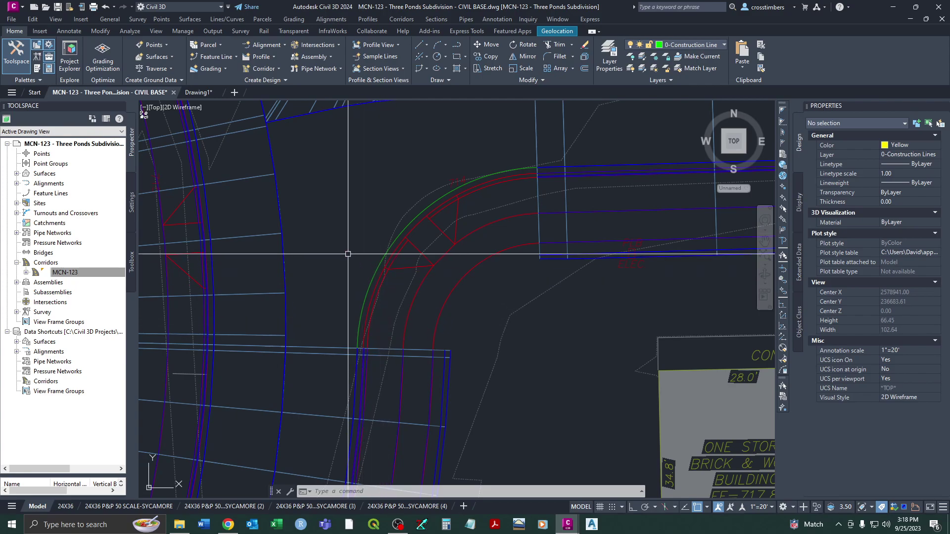
scroll(359, 319, down, 2)
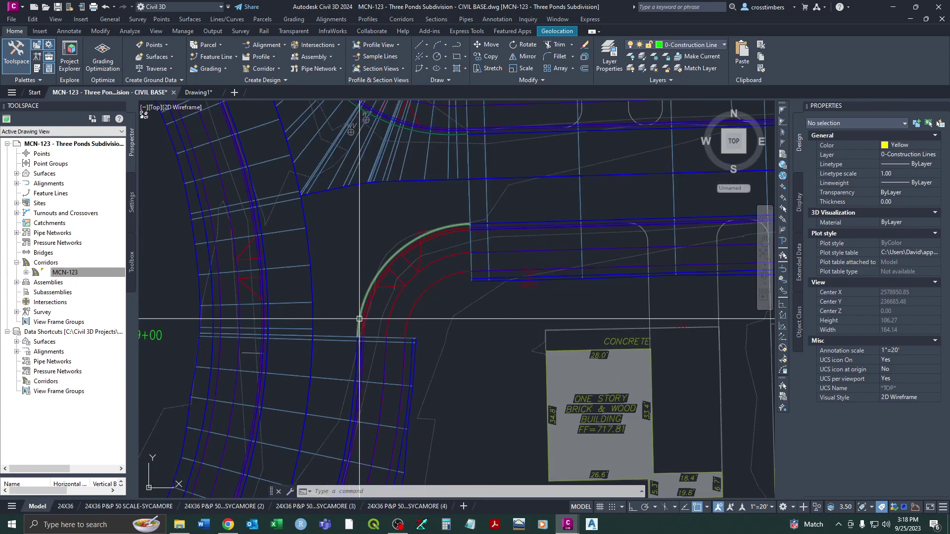
scroll(360, 318, up, 3)
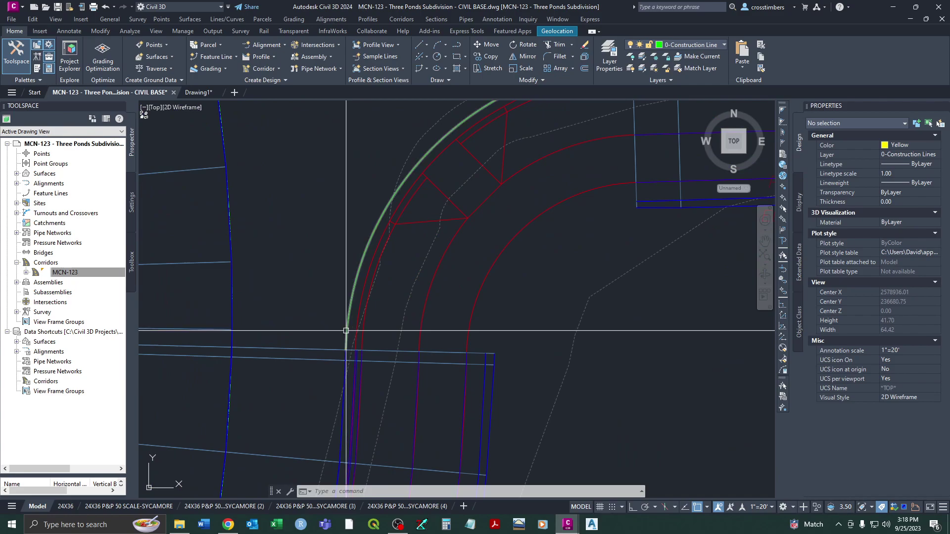
click(345, 355)
scroll(345, 355, up, 4)
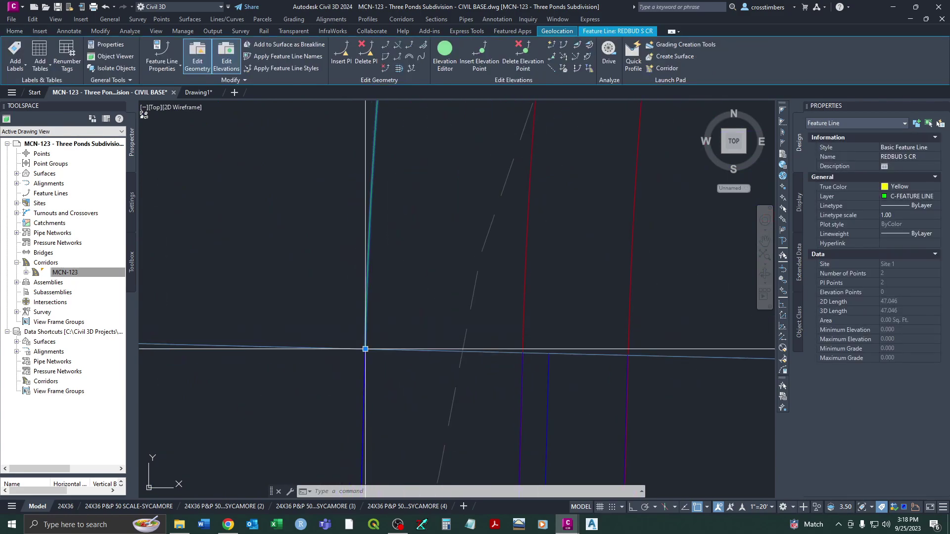
click(346, 350)
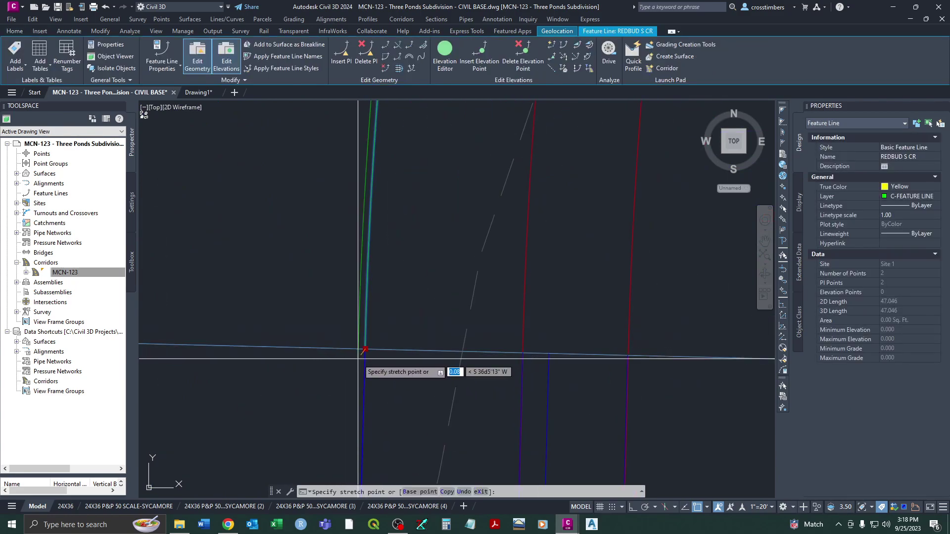
click(394, 327)
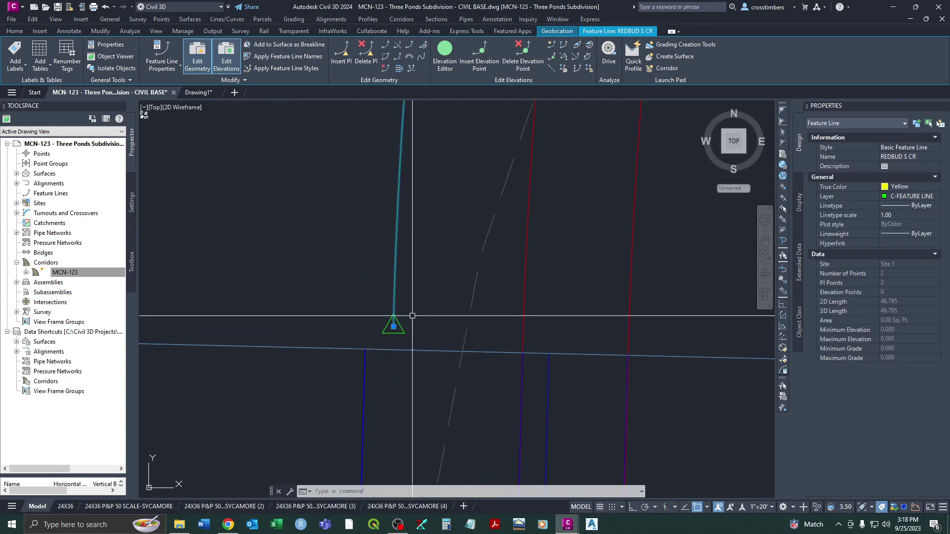
click(393, 327)
click(366, 347)
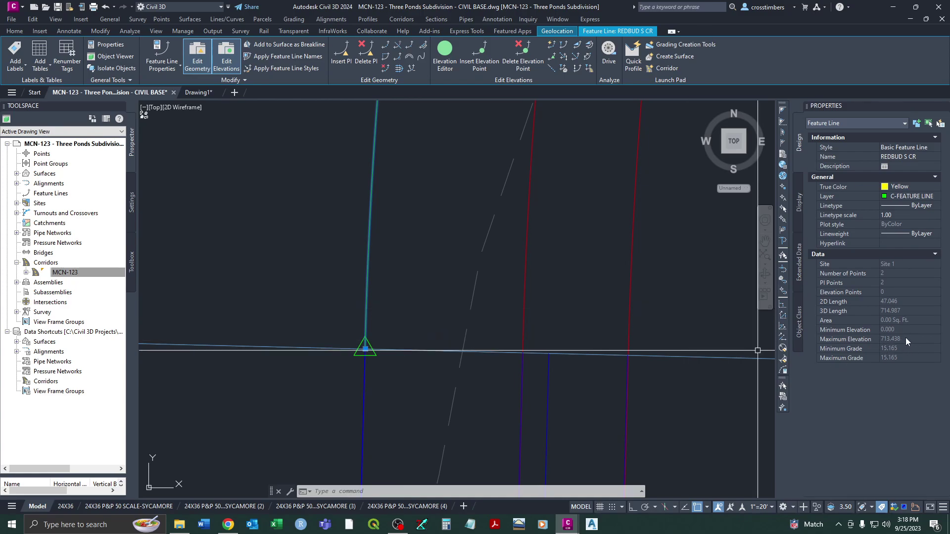
Stretch the feature line's northeast endpoint away and snap it back onto the end of the corridor line along Redbud.
scroll(493, 265, down, 4)
middle_drag(494, 265, 461, 304)
scroll(488, 272, up, 5)
click(487, 272)
scroll(467, 250, up, 4)
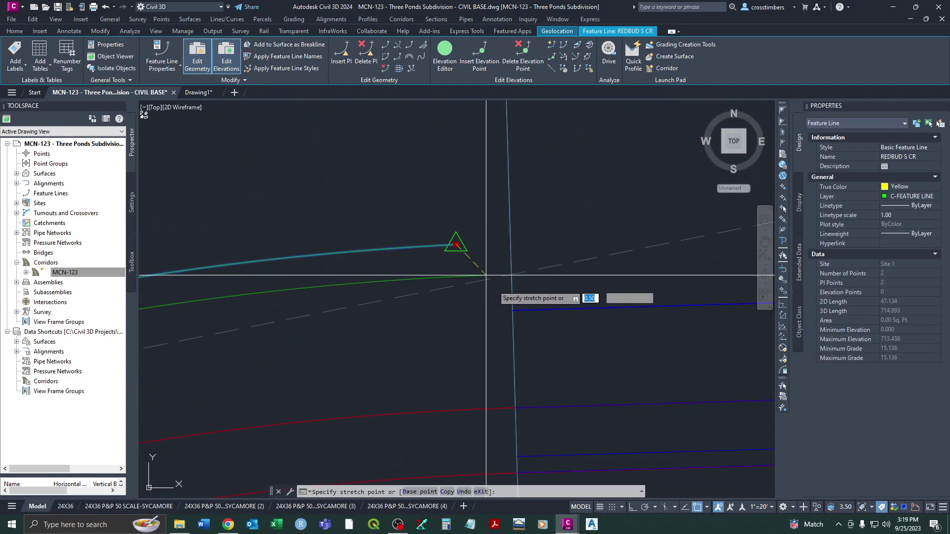
click(513, 310)
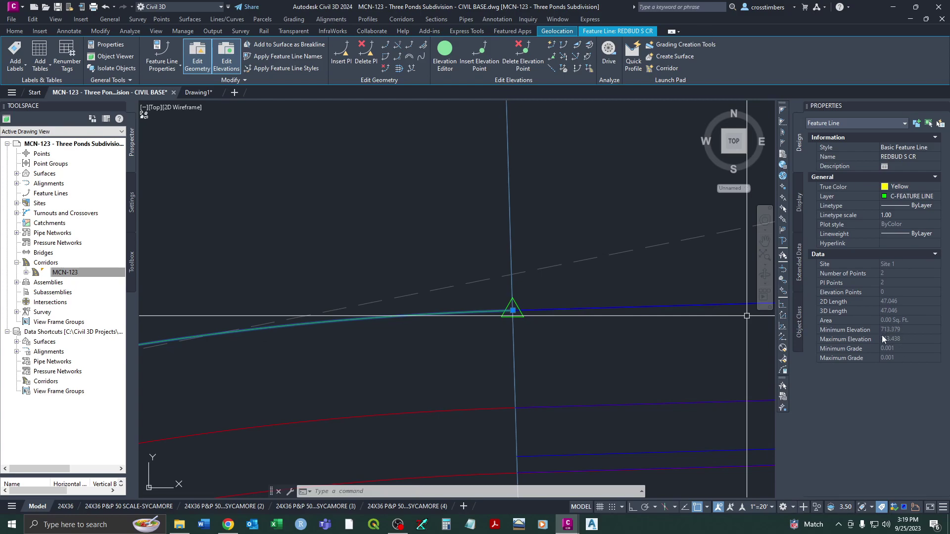
Check the feature line's endpoint elevations in the Elevation Editor and retry setting elevations from MCN-123-TOP, then close the editor.
scroll(515, 277, down, 3)
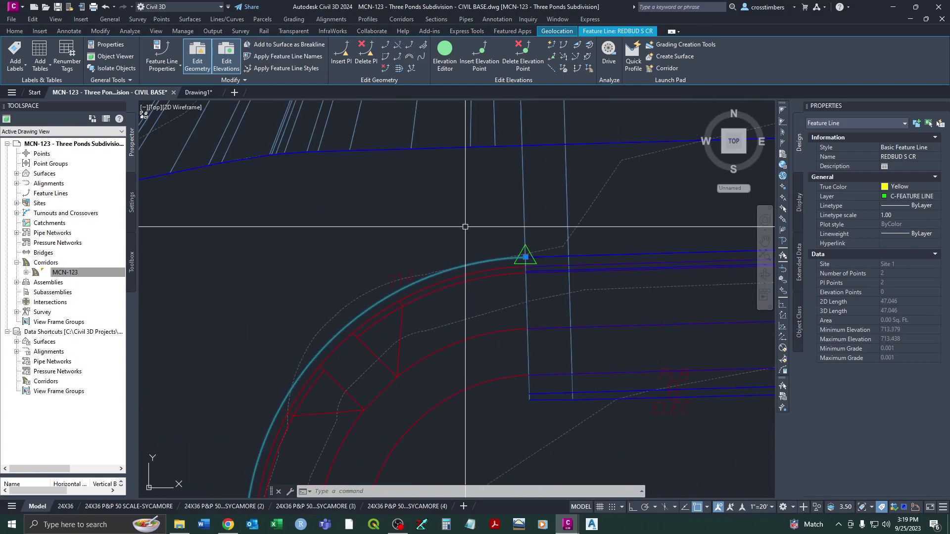
scroll(495, 173, down, 2)
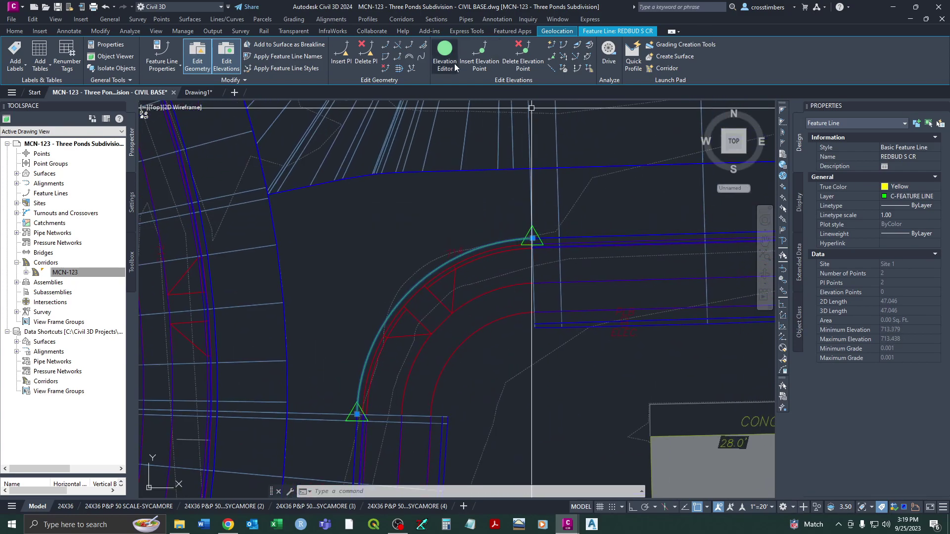
click(455, 64)
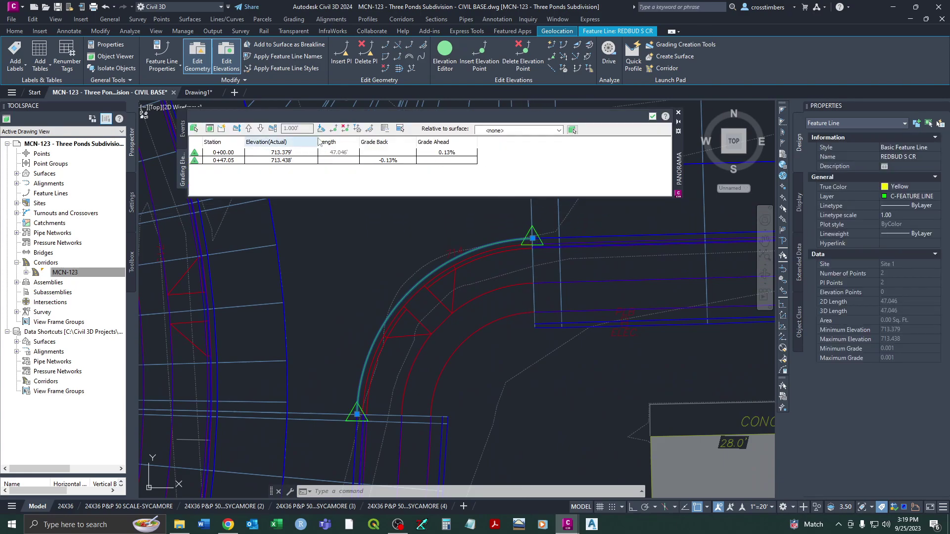
click(357, 130)
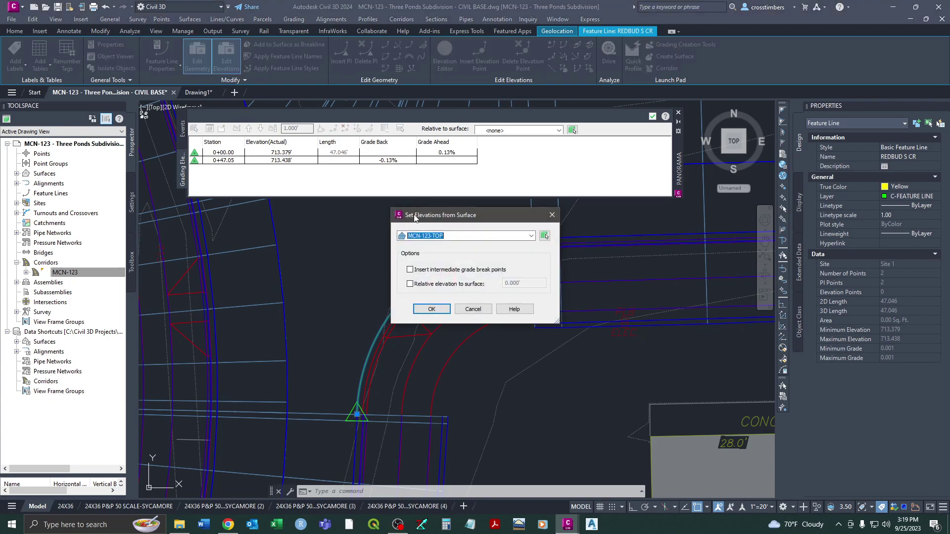
click(431, 310)
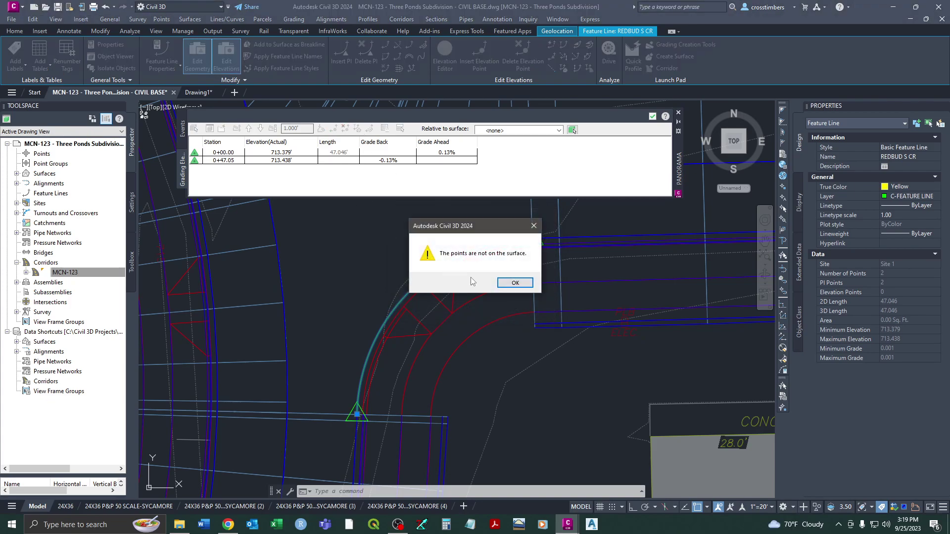
click(514, 284)
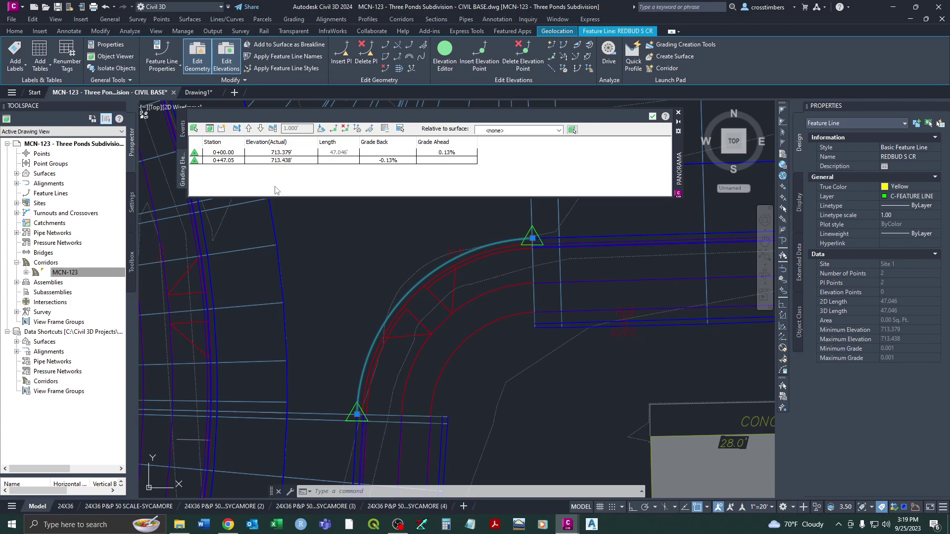
click(679, 115)
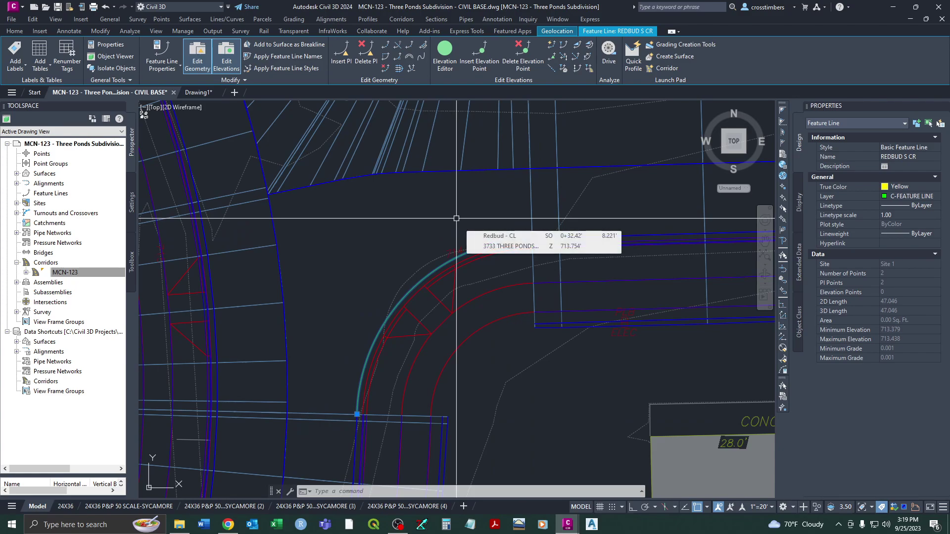
Add a feature line baseline named REDBUD S CR to corridor MCN-123, using the REDBUD S CR feature line from Site 1.
key(Escape)
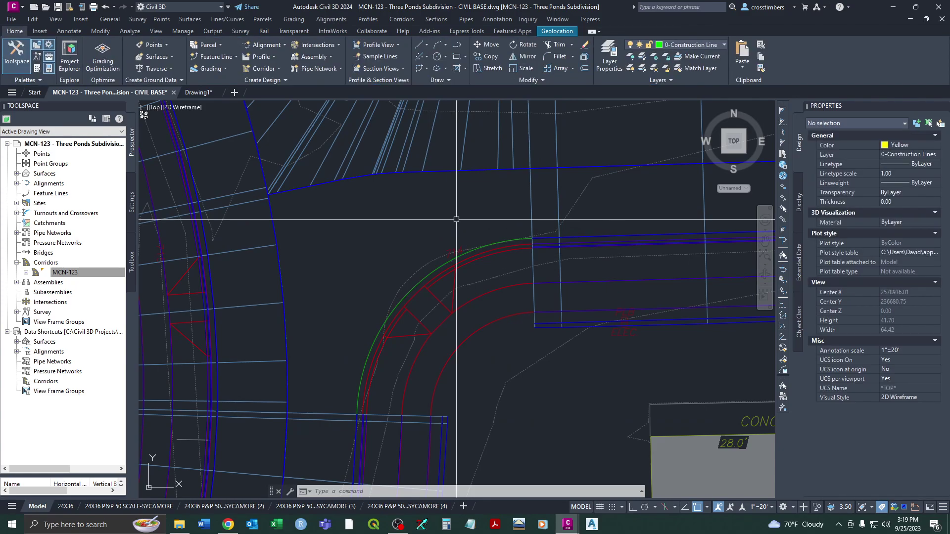
scroll(445, 219, down, 2)
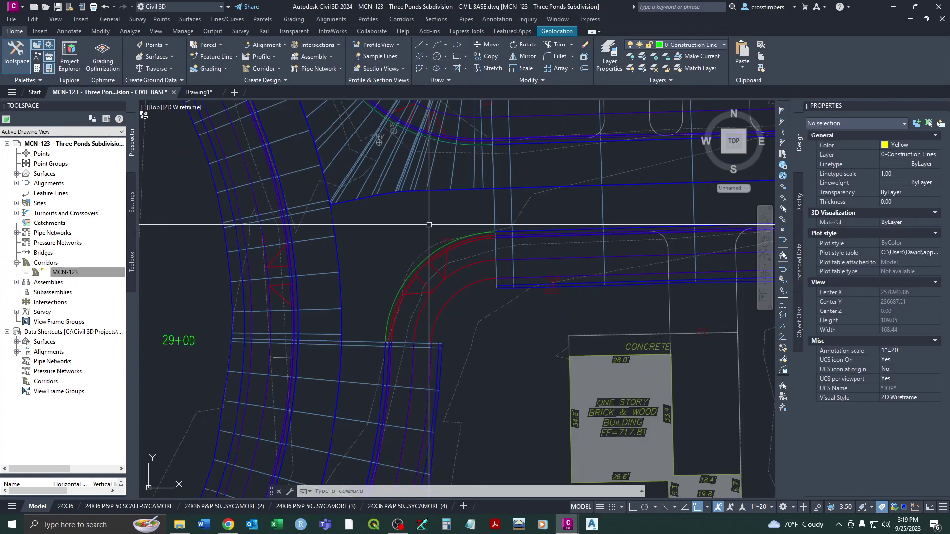
click(333, 223)
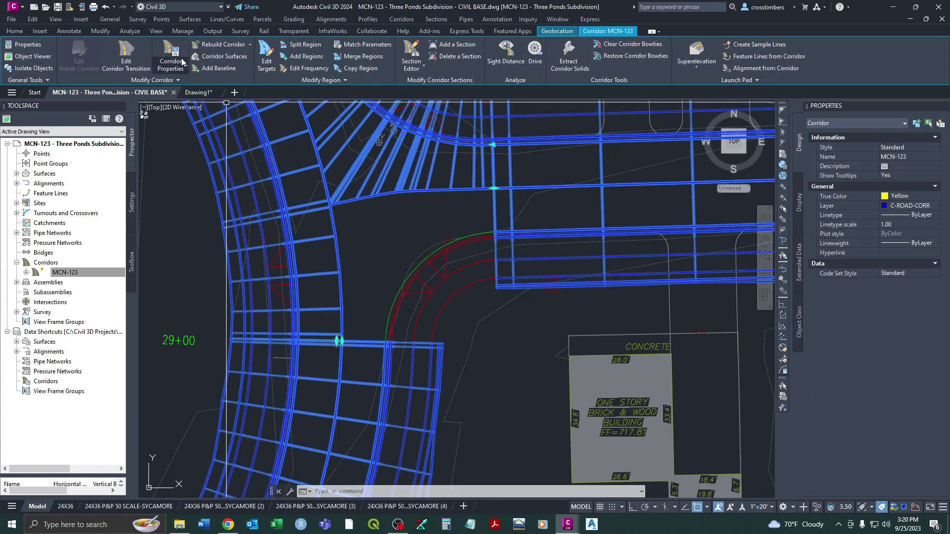
click(223, 70)
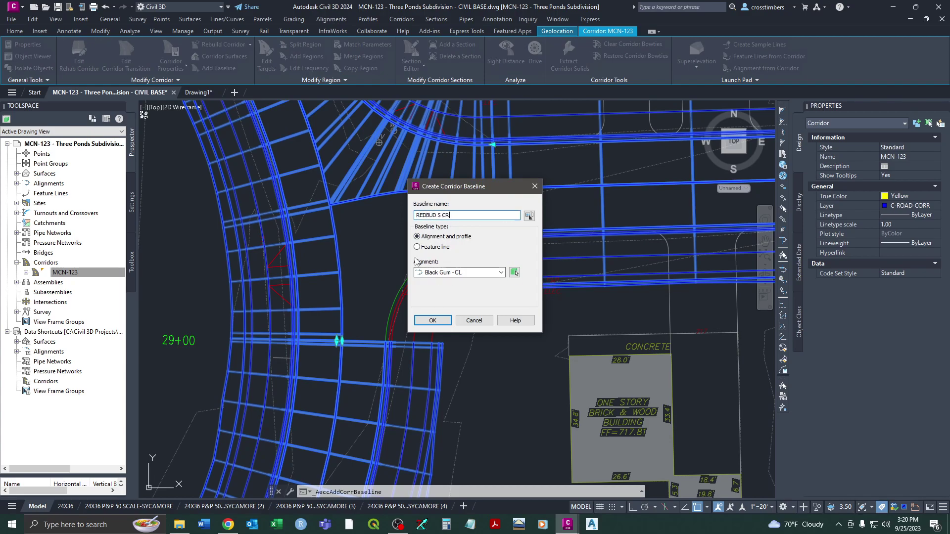
click(417, 247)
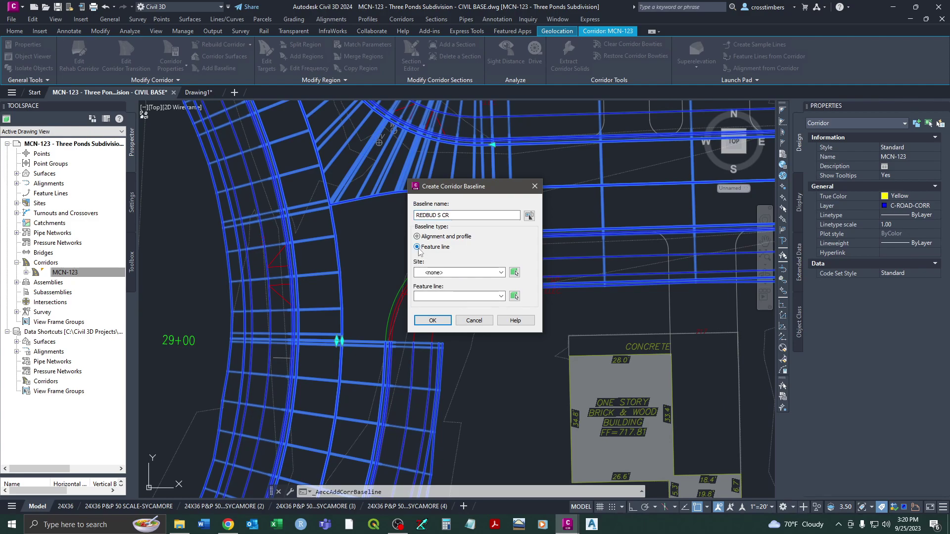
click(444, 274)
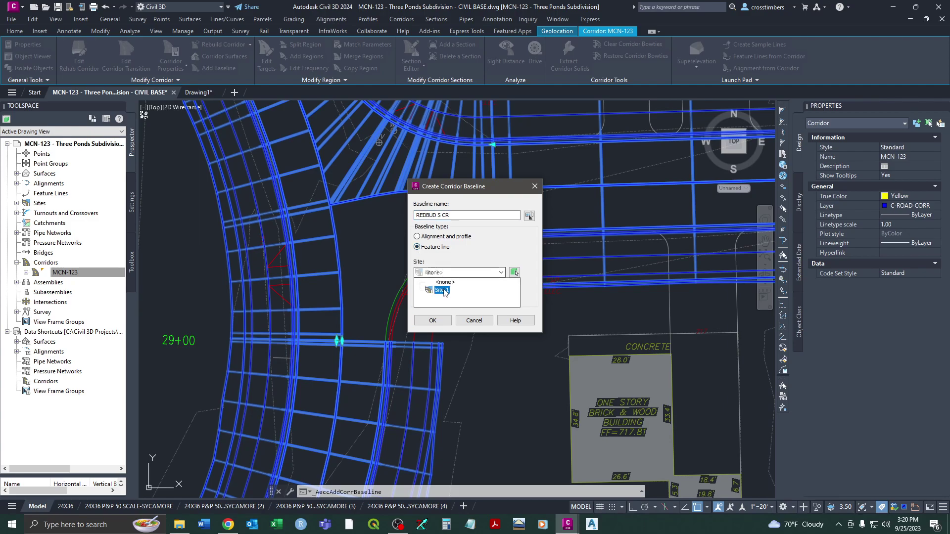
click(441, 291)
click(497, 297)
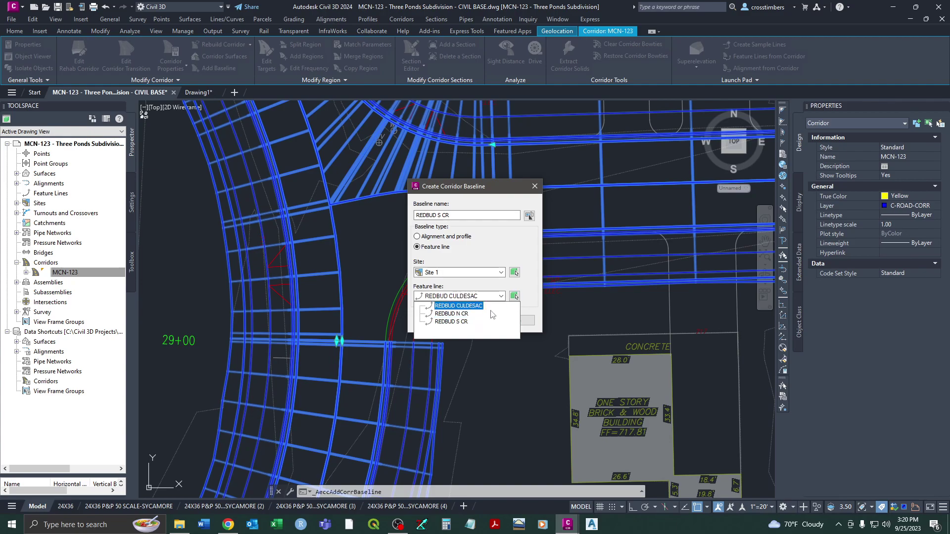
click(460, 323)
click(441, 323)
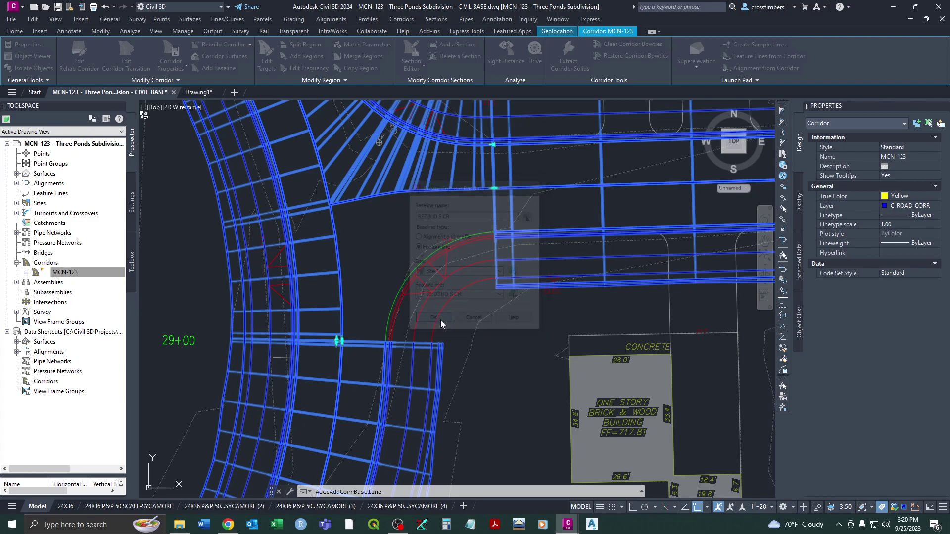
Check in the Elevation Editor which end of the REDBUD S CR feature line is the start station, then close the editor.
scroll(394, 296, up, 3)
key(Escape)
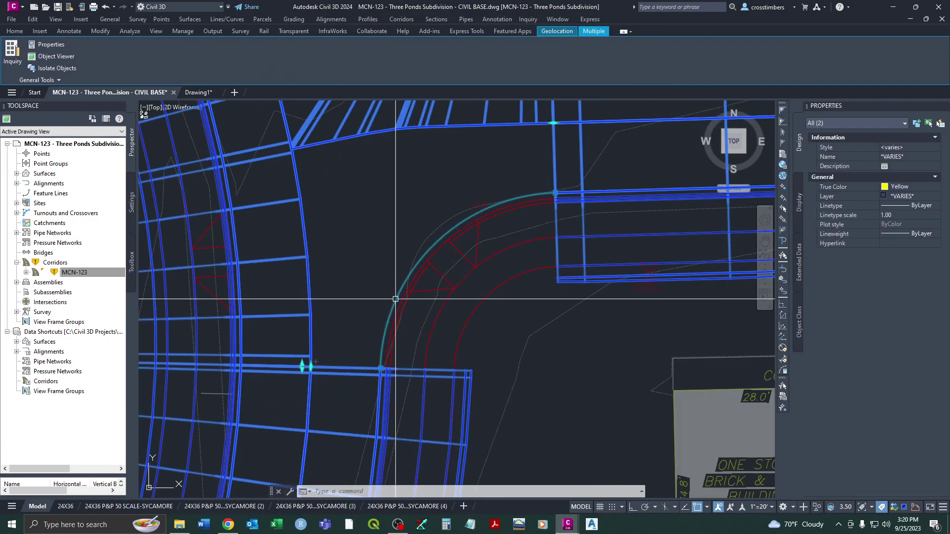
click(400, 300)
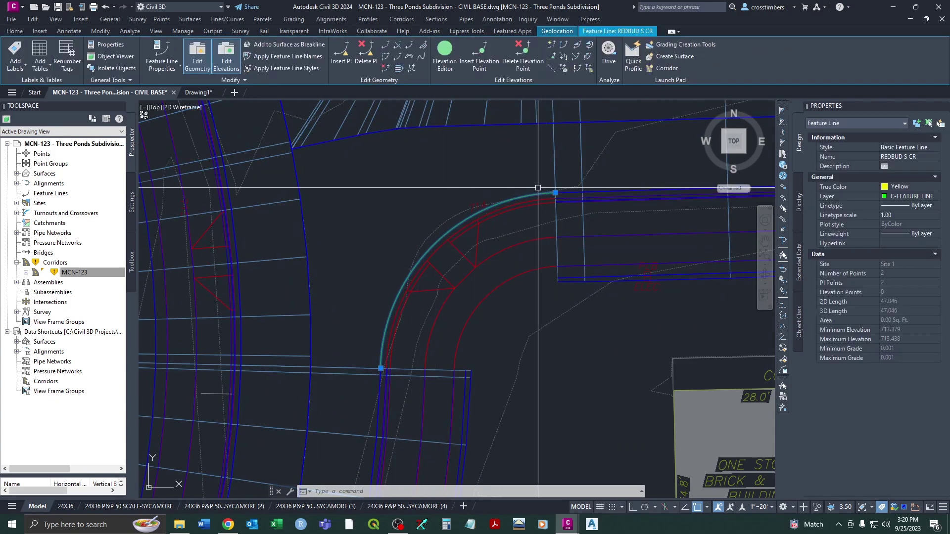
click(445, 61)
mouse_move(478, 275)
middle_down()
mouse_move(475, 309)
mouse_move(450, 321)
middle_up()
click(196, 154)
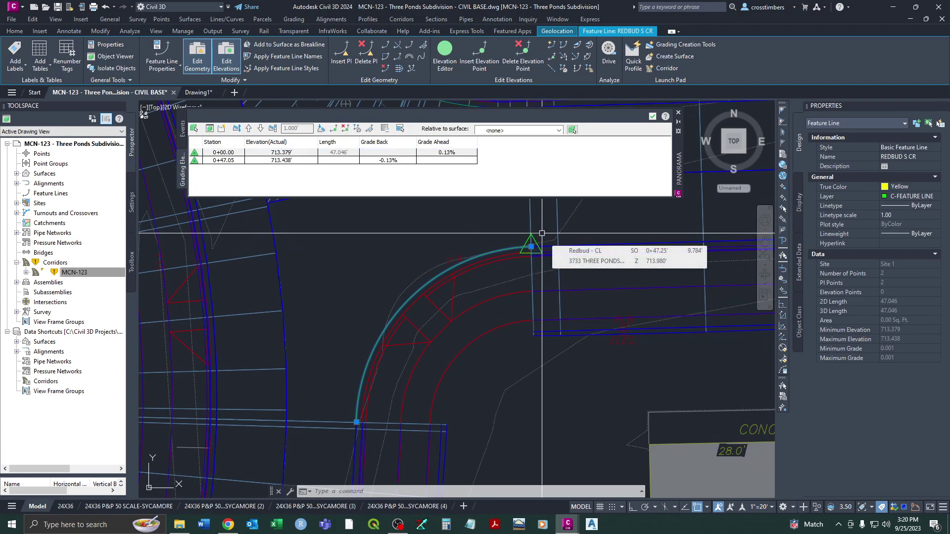
scroll(341, 400, down, 3)
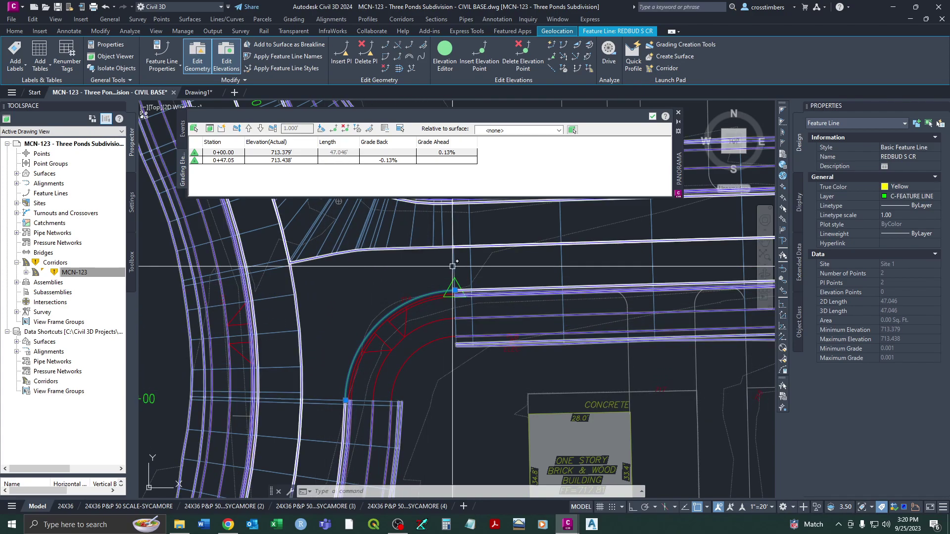
click(679, 114)
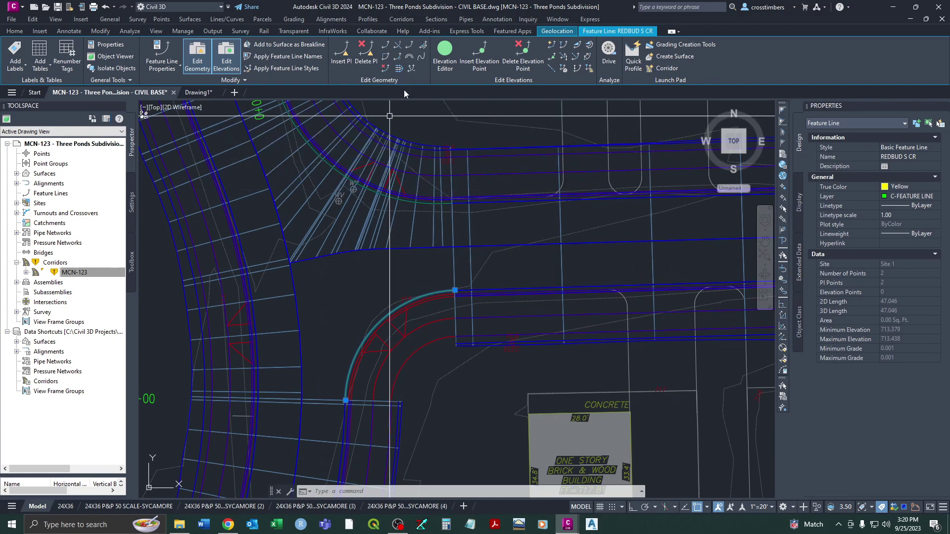
Reverse the direction of the REDBUD S CR feature line and deselect it.
click(424, 45)
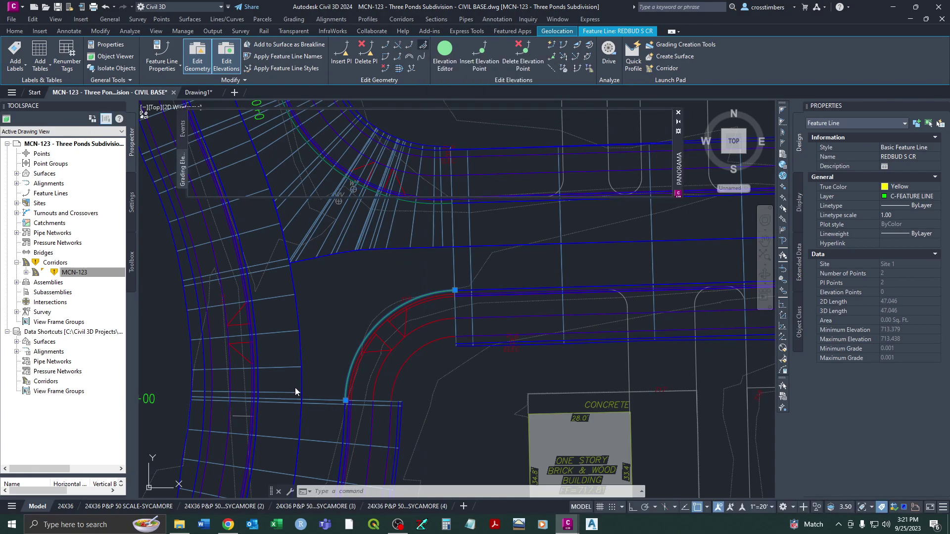
click(679, 114)
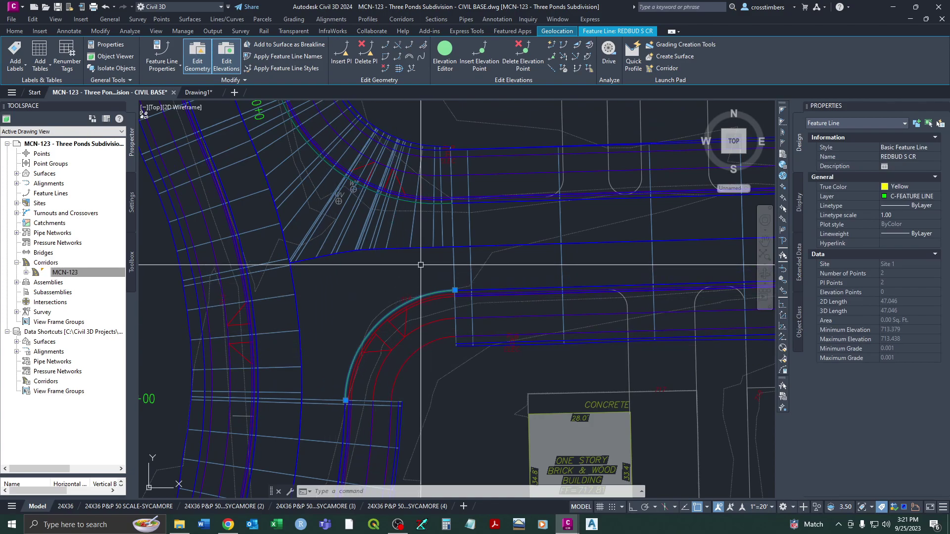
key(Escape)
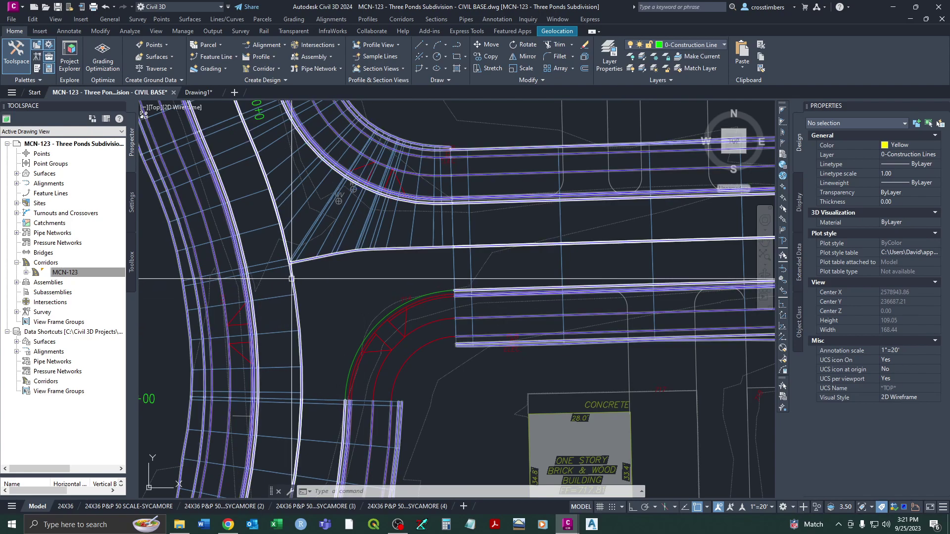
Add a corridor region on the REDBUD S CR baseline, from the curb return's south endpoint to its northeast endpoint.
click(293, 279)
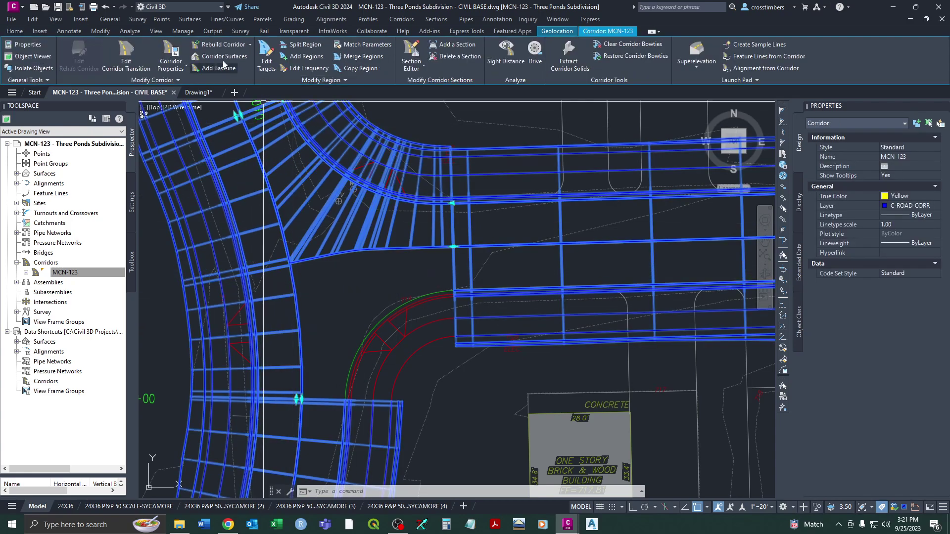
click(305, 56)
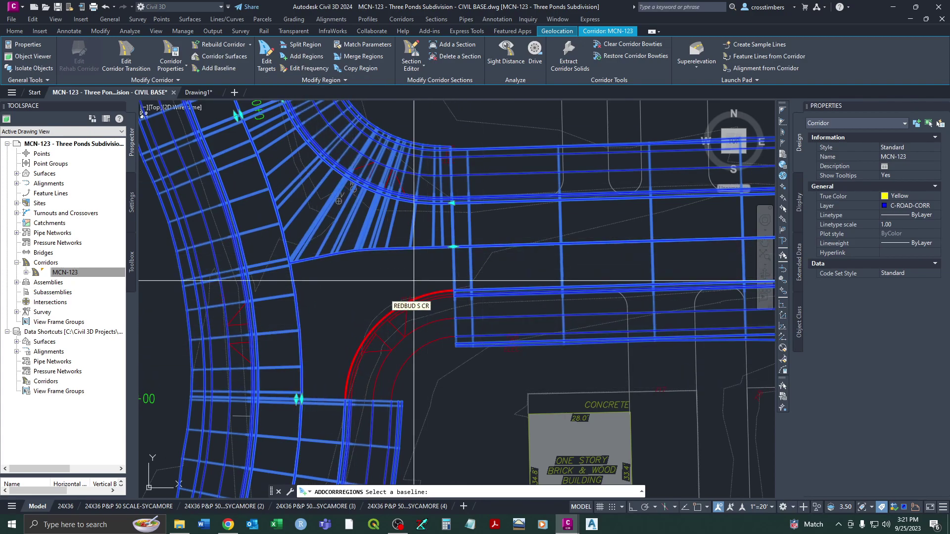
click(354, 344)
scroll(353, 345, up, 4)
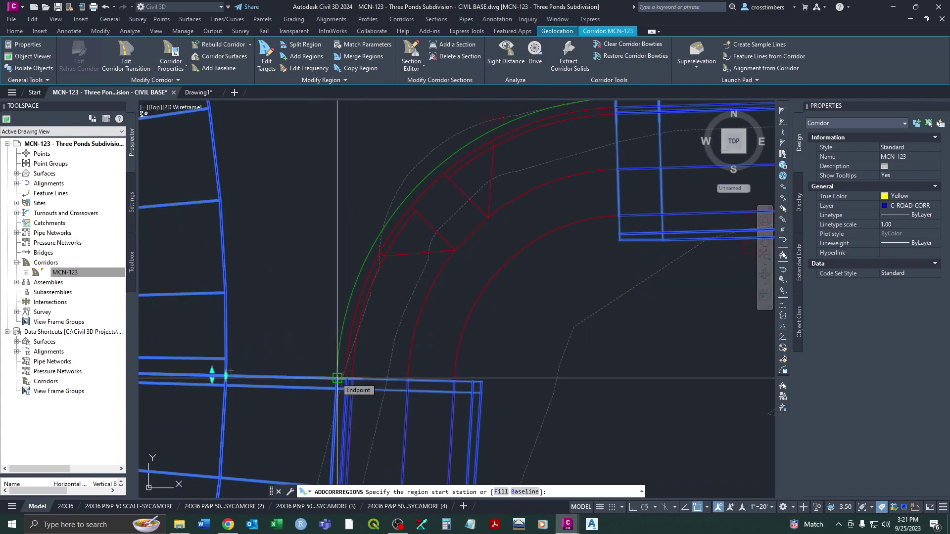
click(337, 378)
middle_drag(398, 166, 314, 303)
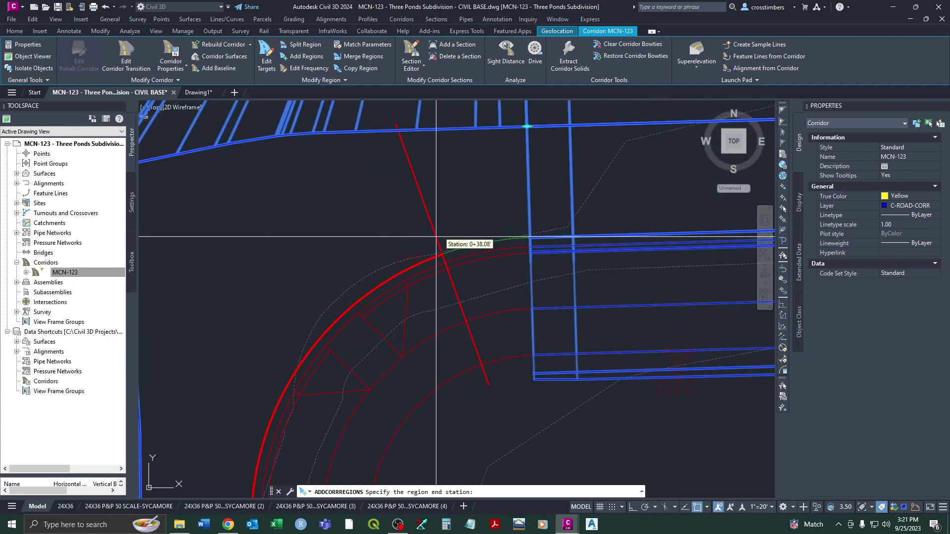
click(529, 238)
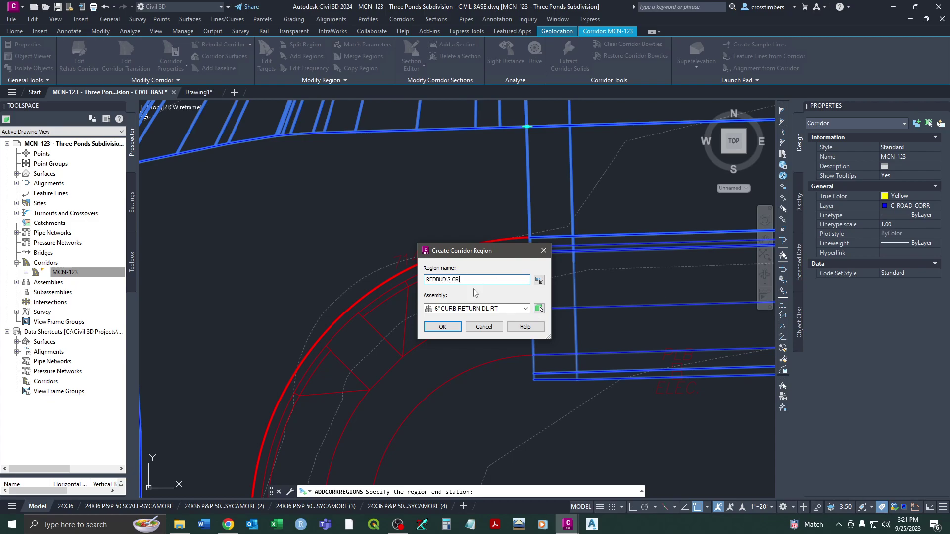
Name the region REDBUD S CR and assign it the 6" CURB RETURN SW RT assembly.
click(526, 309)
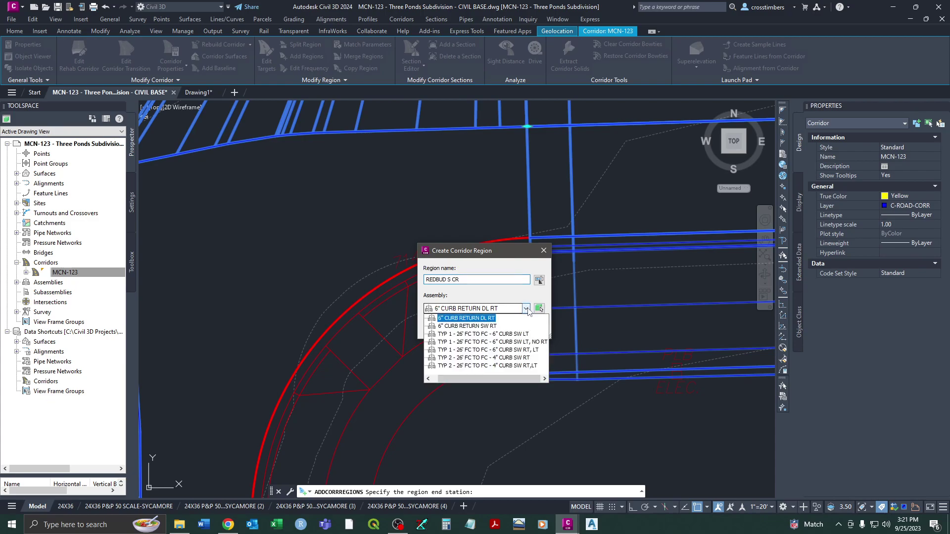
click(479, 334)
click(448, 327)
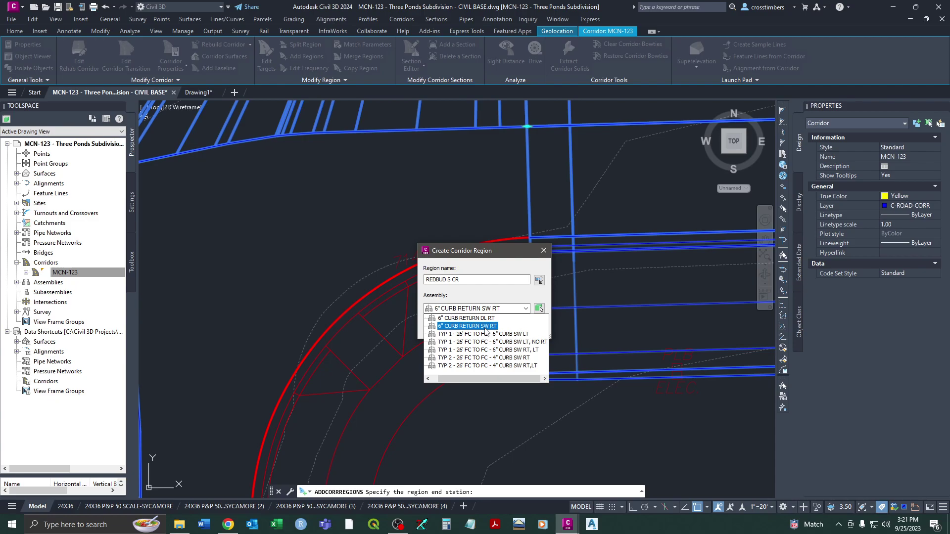
key(Return)
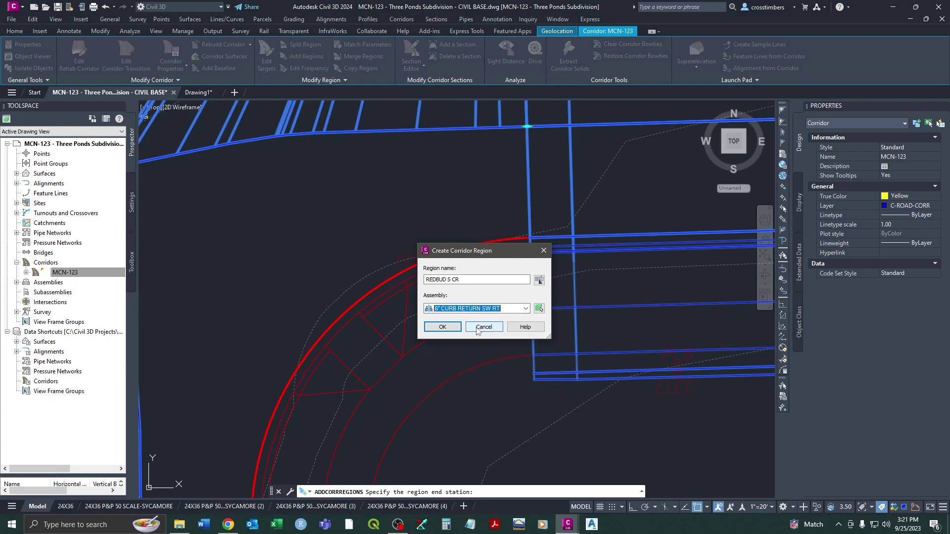
click(450, 327)
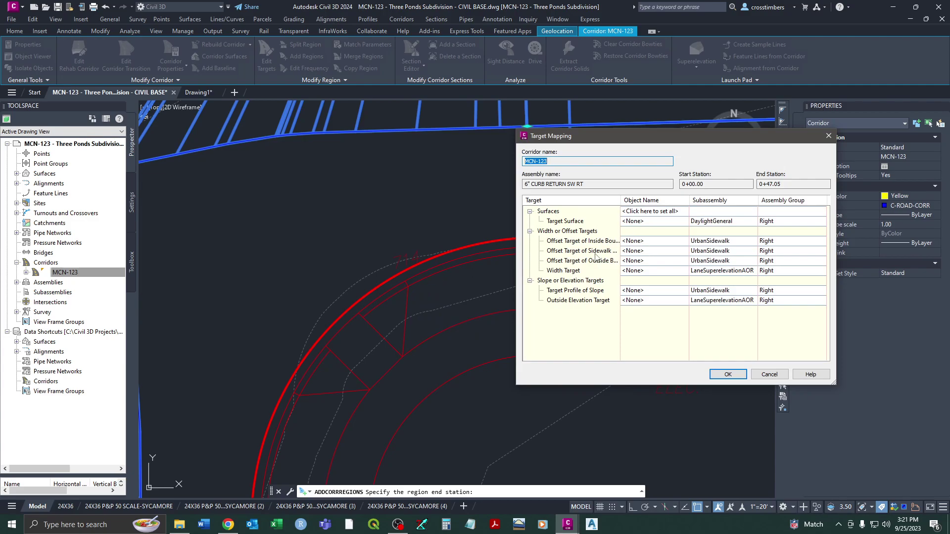
Set the region's daylight target surface to 3733 THREE PONDS OVERALL TIN and finish adding regions.
click(644, 221)
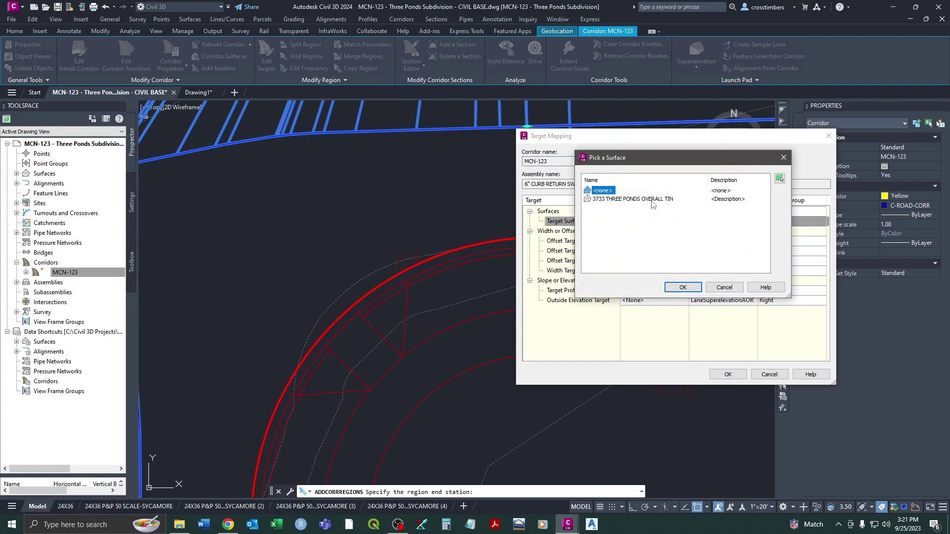
click(650, 199)
click(683, 288)
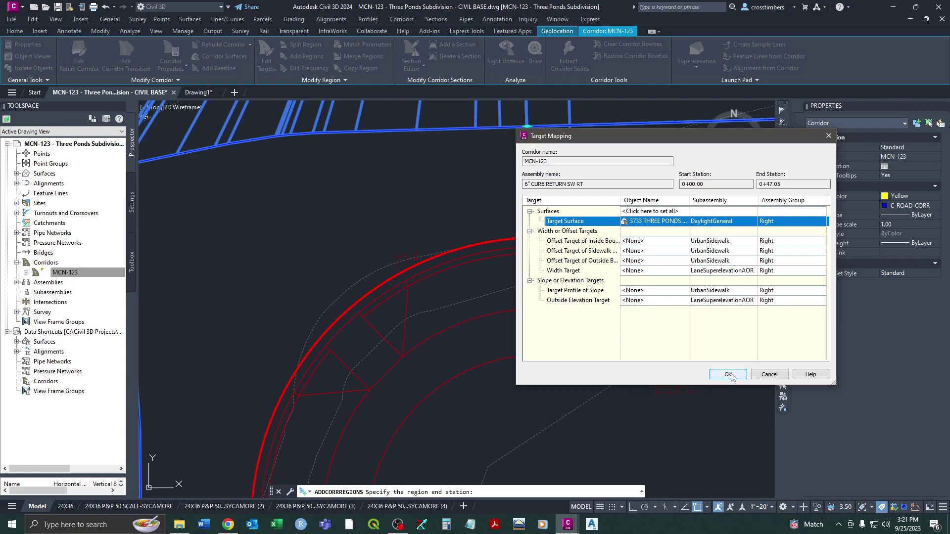
click(728, 375)
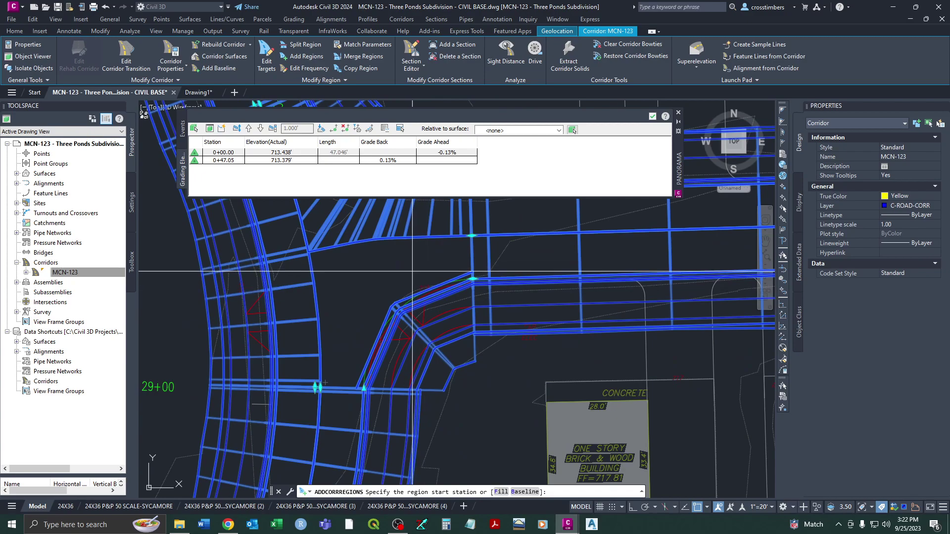
key(Escape)
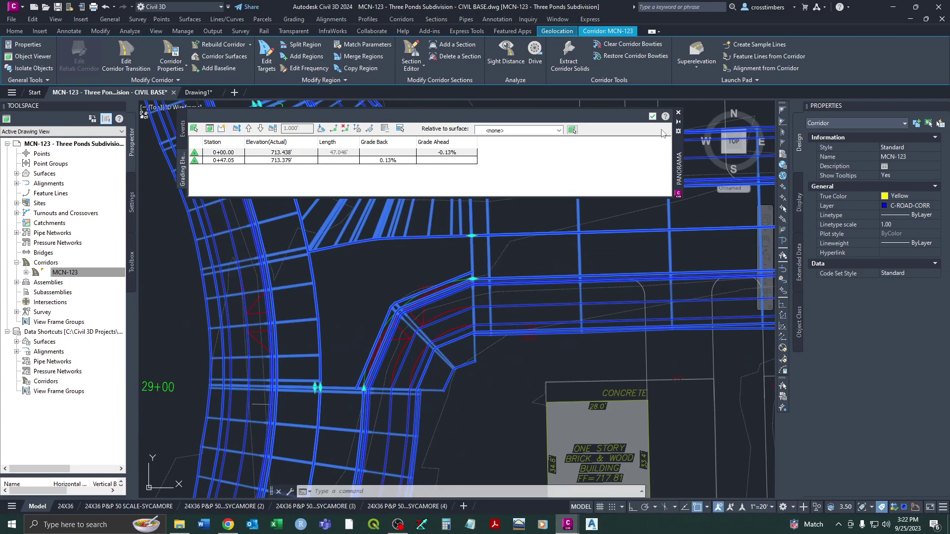
click(679, 114)
Edit the REDBUD S CR region's frequency, reducing the curve increment so assemblies are applied more closely around the curb return.
scroll(428, 314, up, 4)
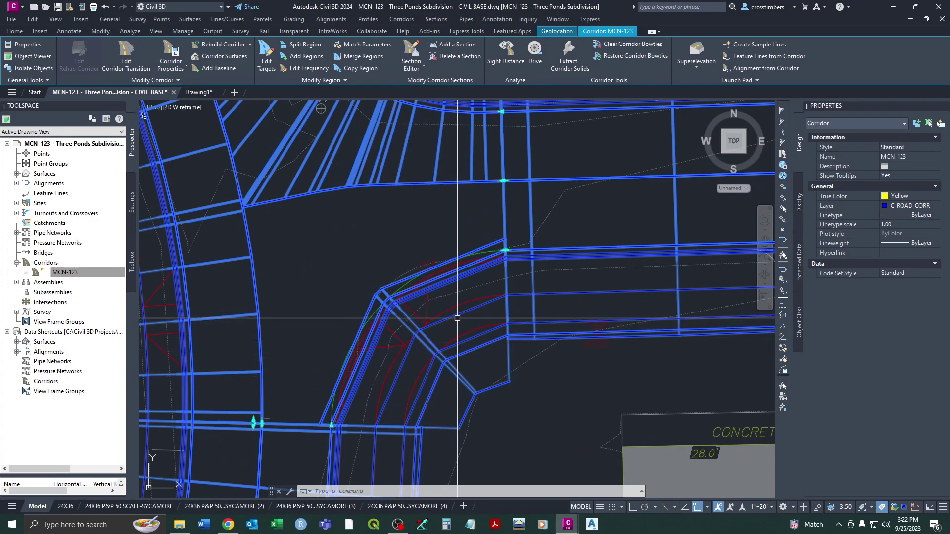
click(301, 69)
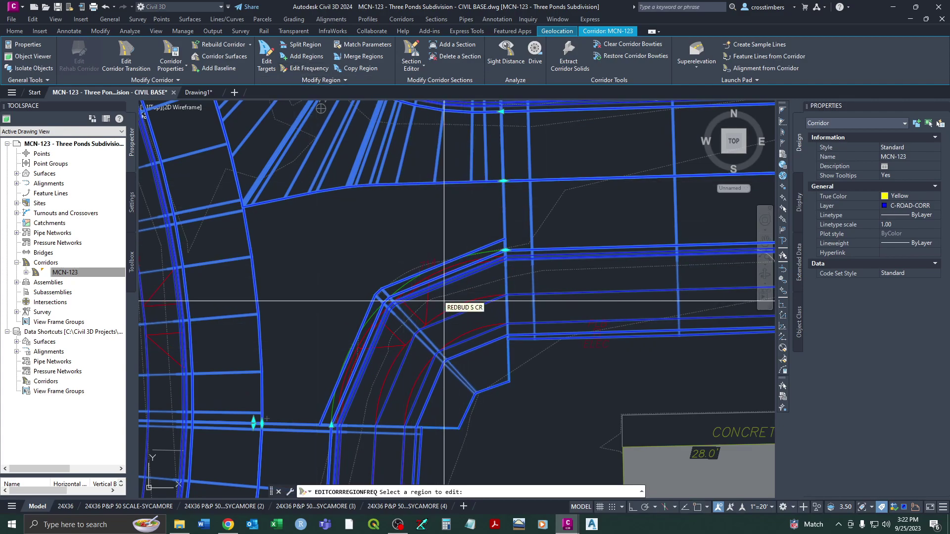
click(444, 300)
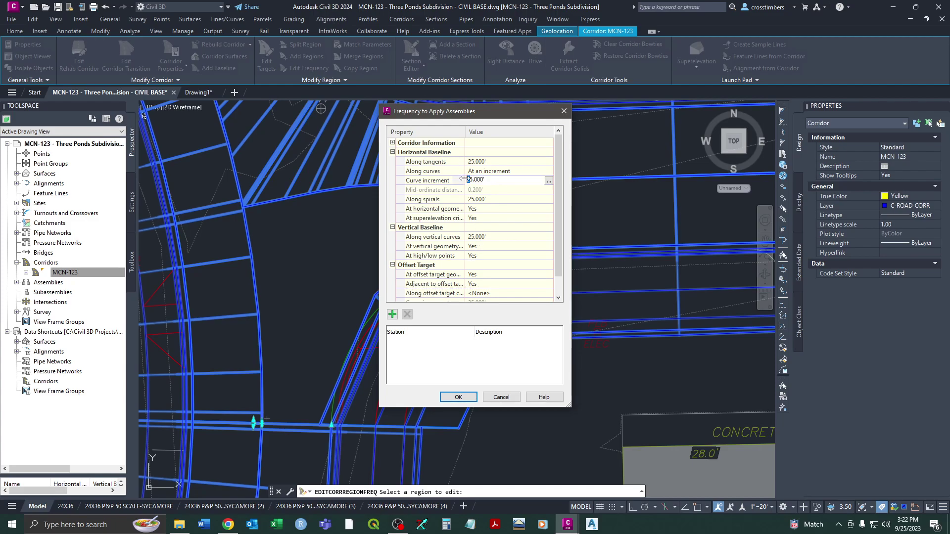
click(472, 397)
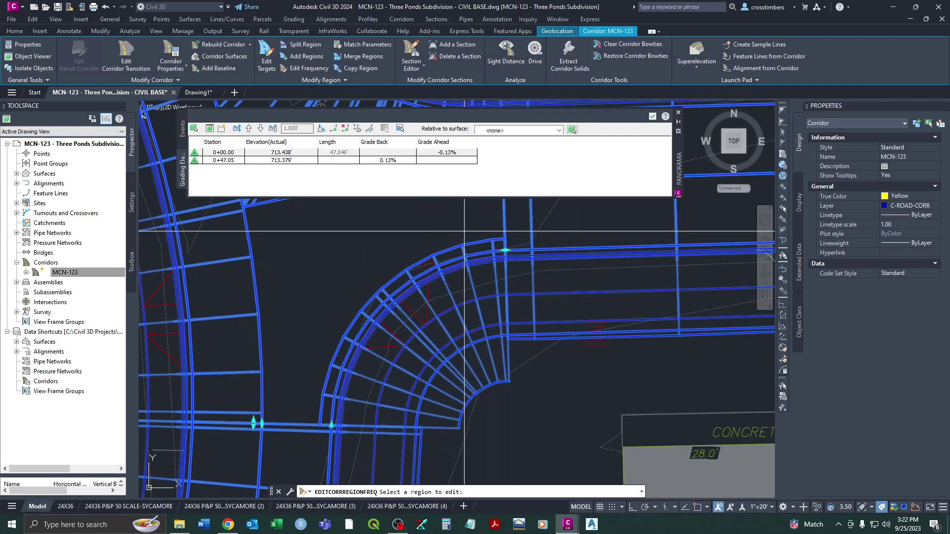
click(679, 113)
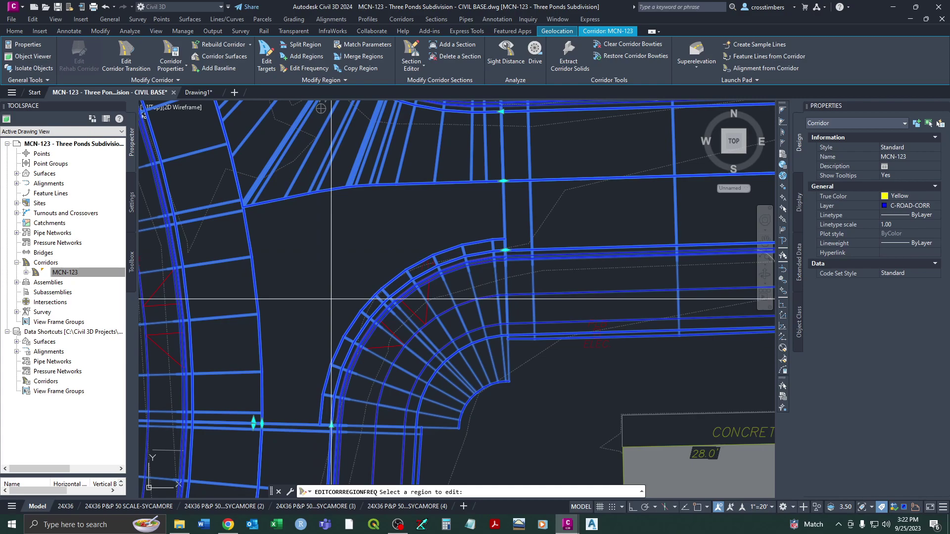
click(321, 282)
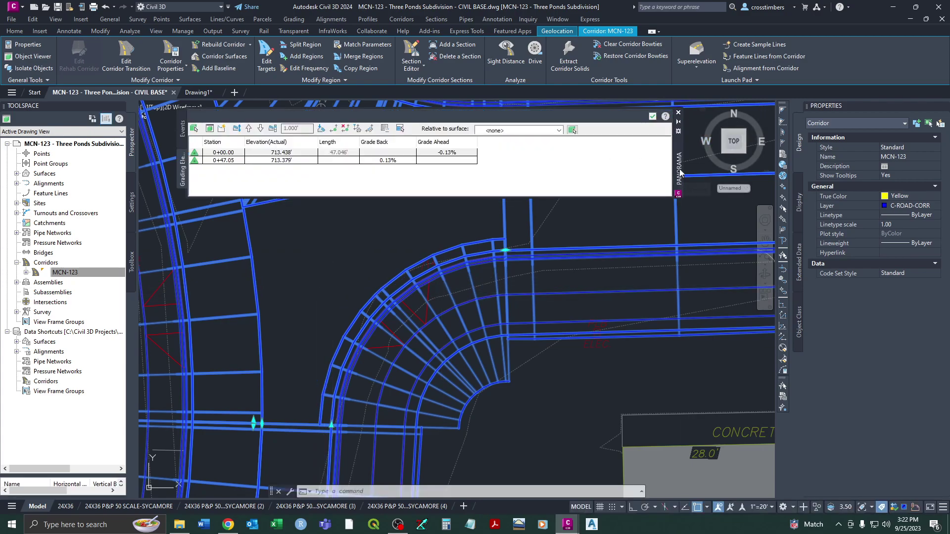
Close the elevation editor and clear the corridor selection.
click(679, 113)
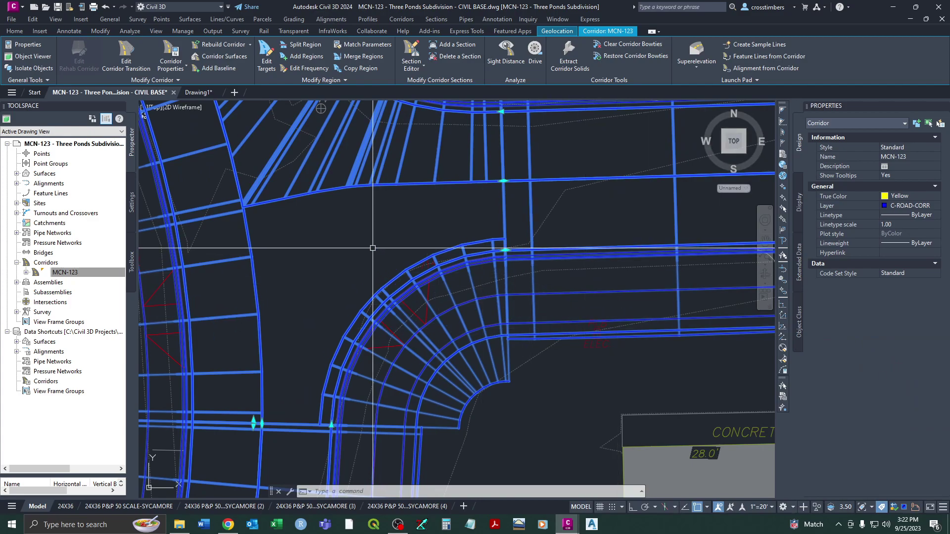
key(Escape)
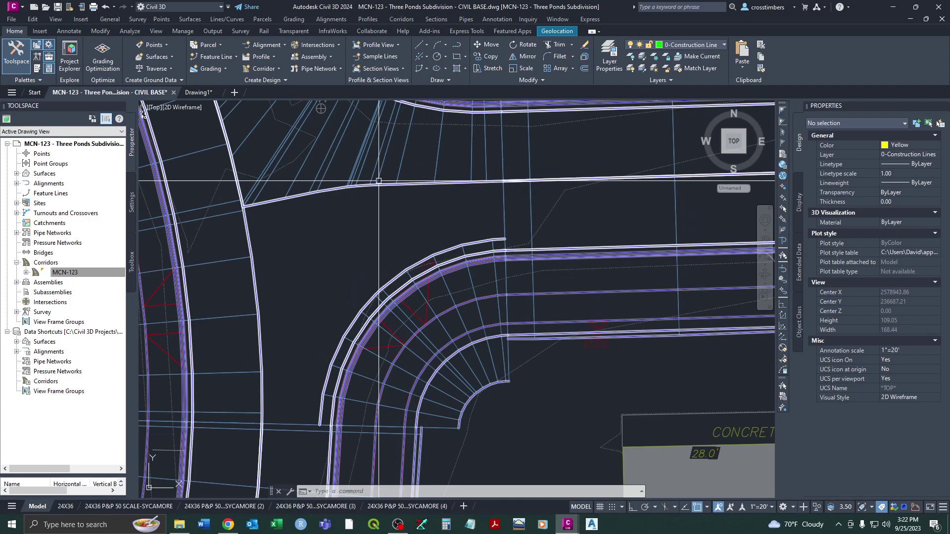
scroll(270, 217, down, 3)
scroll(466, 297, up, 3)
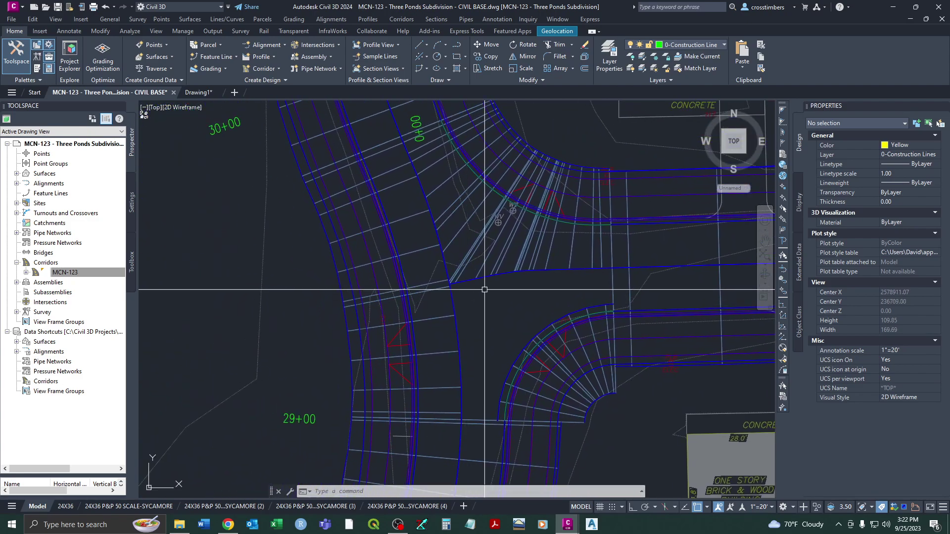
middle_drag(485, 289, 378, 275)
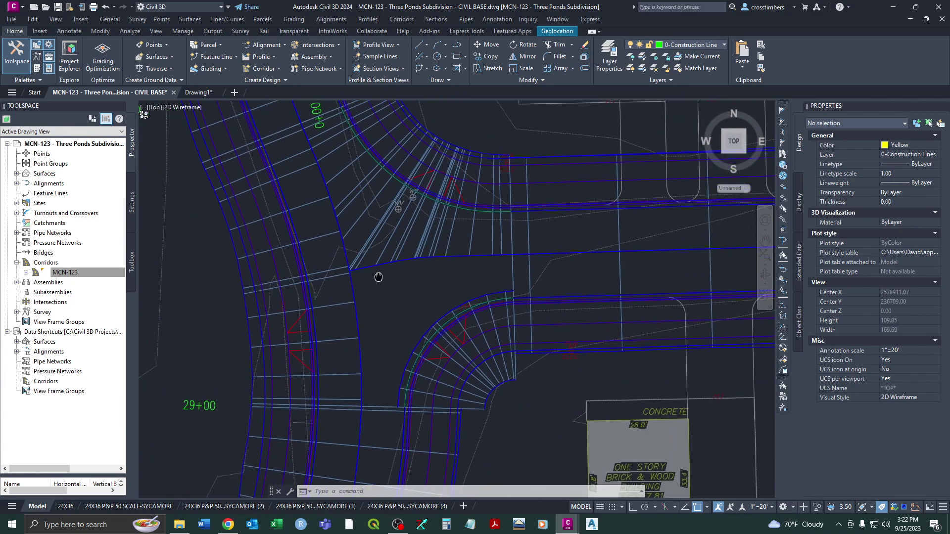
Set the lane width target of the REDBUD S CR region to the Sycamore - CL and Redbud - CL alignments.
click(450, 325)
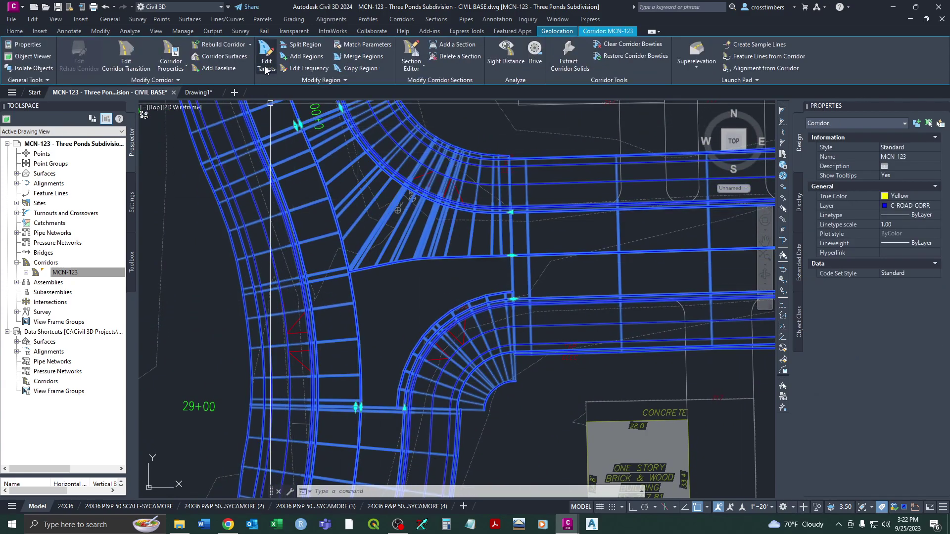
click(266, 59)
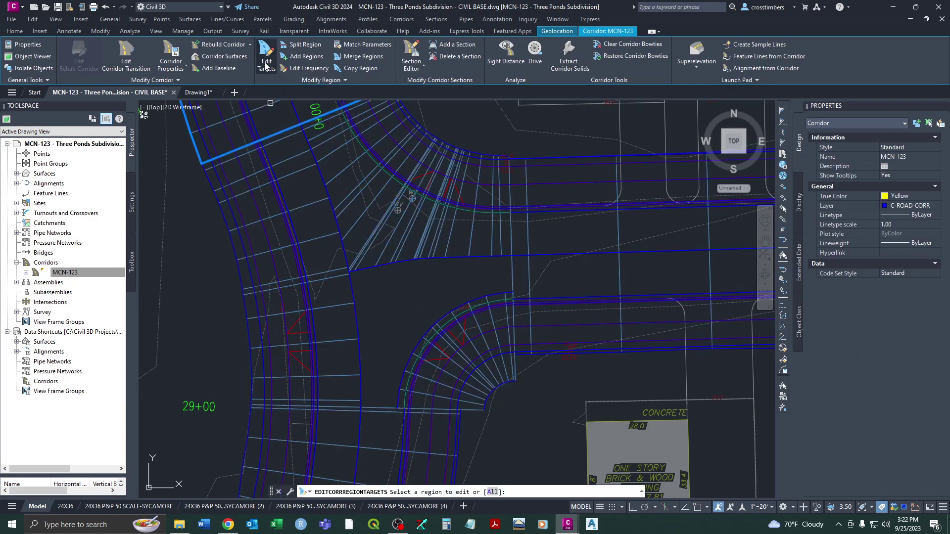
click(462, 307)
right_click(465, 325)
click(483, 331)
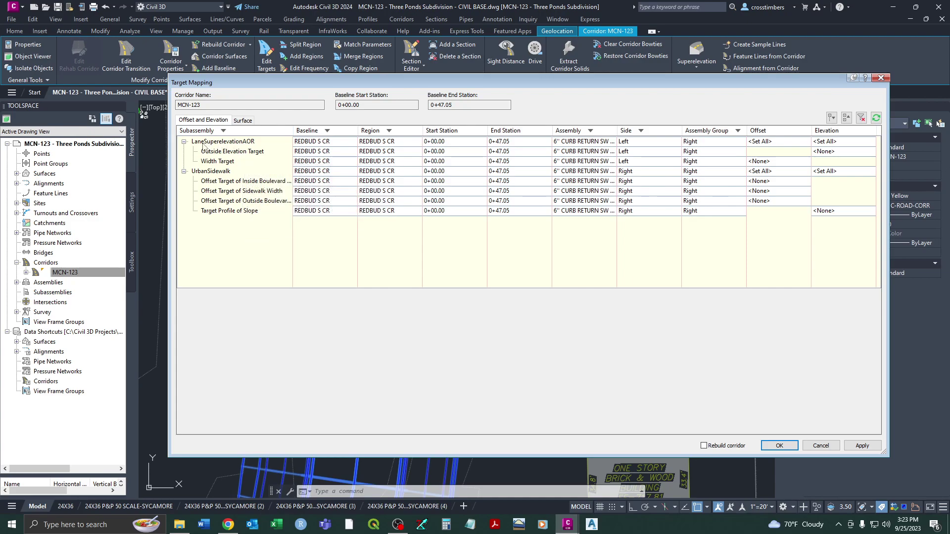
click(251, 152)
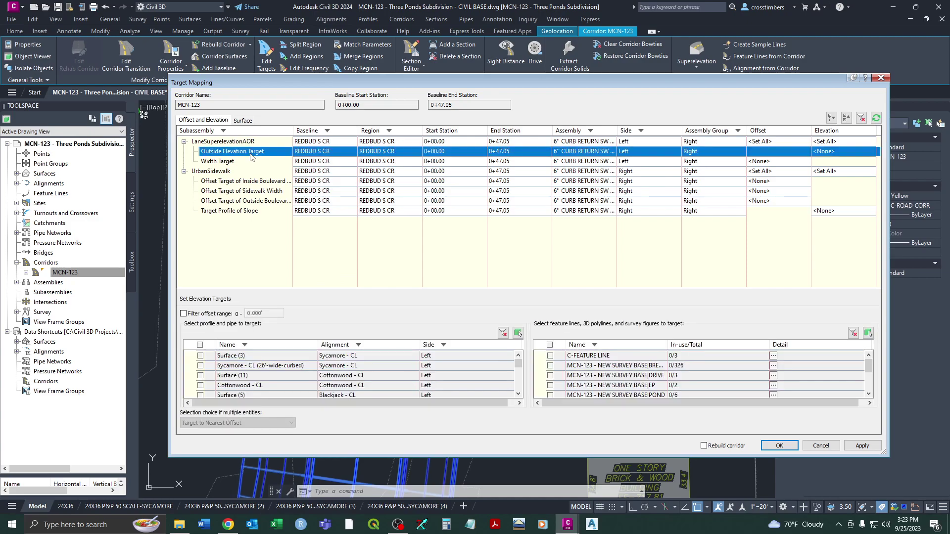
click(220, 163)
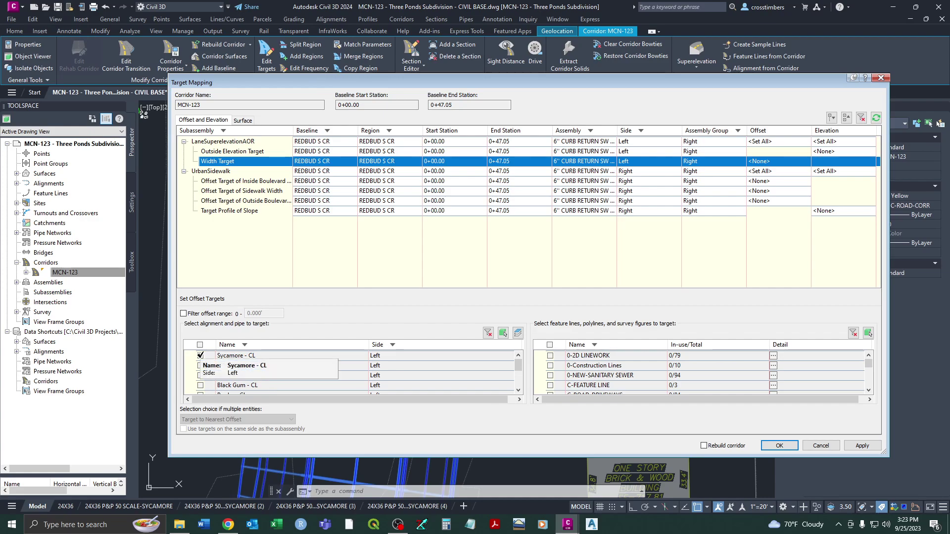
click(201, 356)
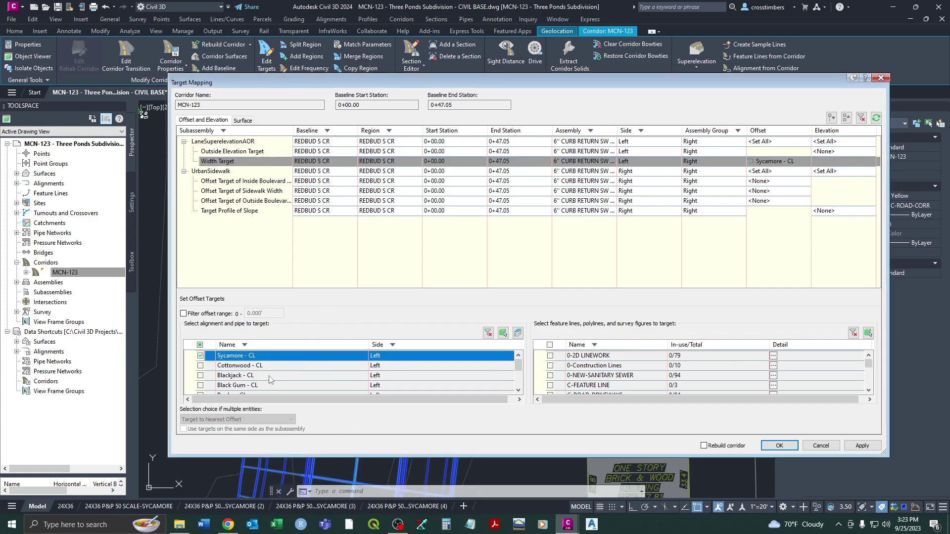
scroll(270, 379, down, 1)
click(201, 375)
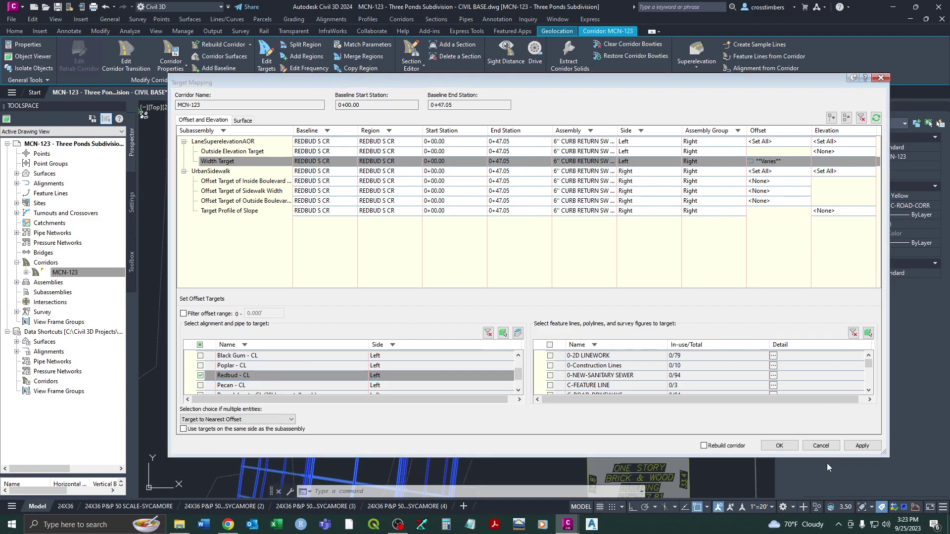
click(779, 445)
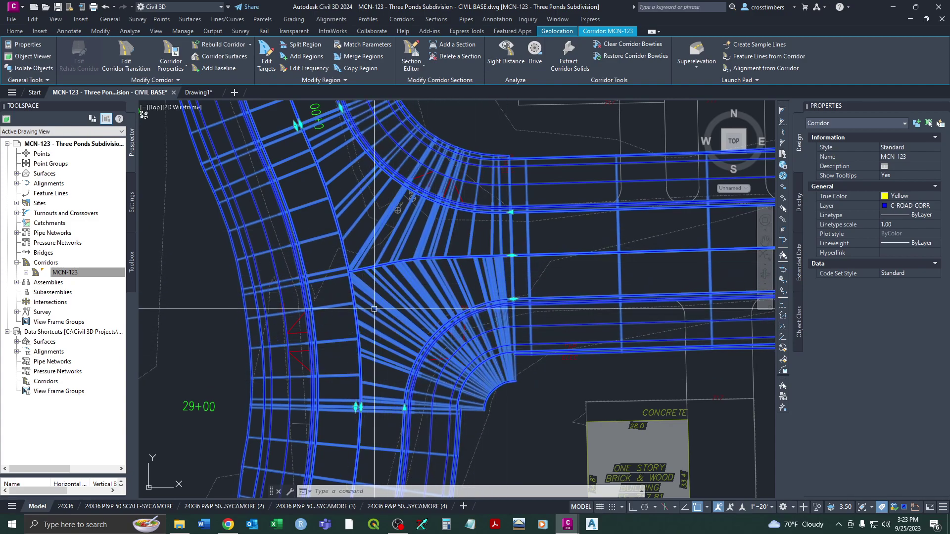
Set the REDBUD S CR region's outside elevation target to the Sycamore - CL (26'-wide-curbed) and Redbud - CL profiles, and rebuild the corridor.
mouse_move(426, 320)
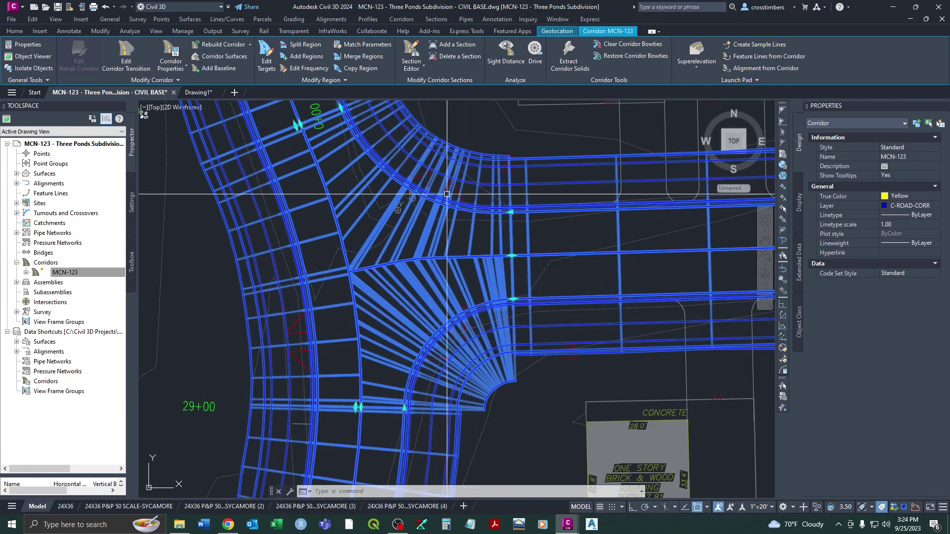
click(266, 63)
click(446, 292)
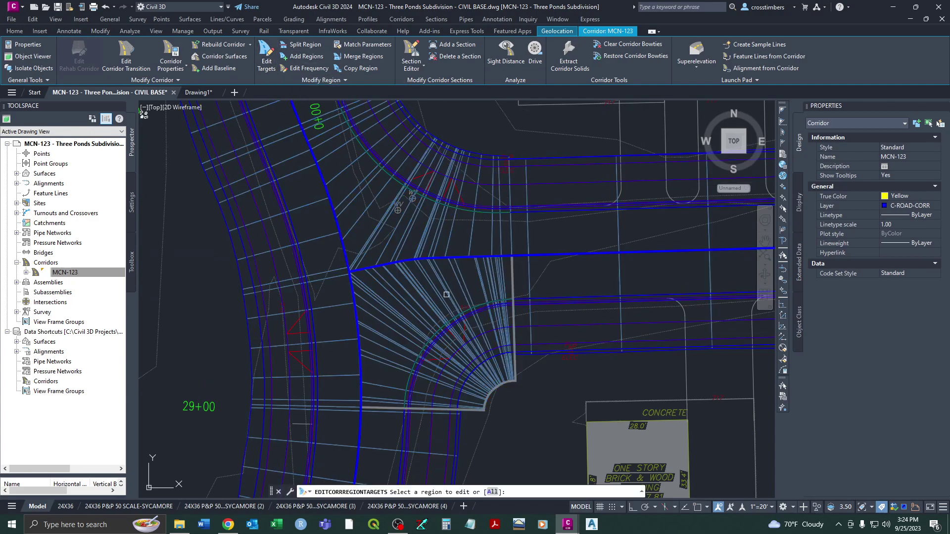
right_click(453, 282)
click(463, 291)
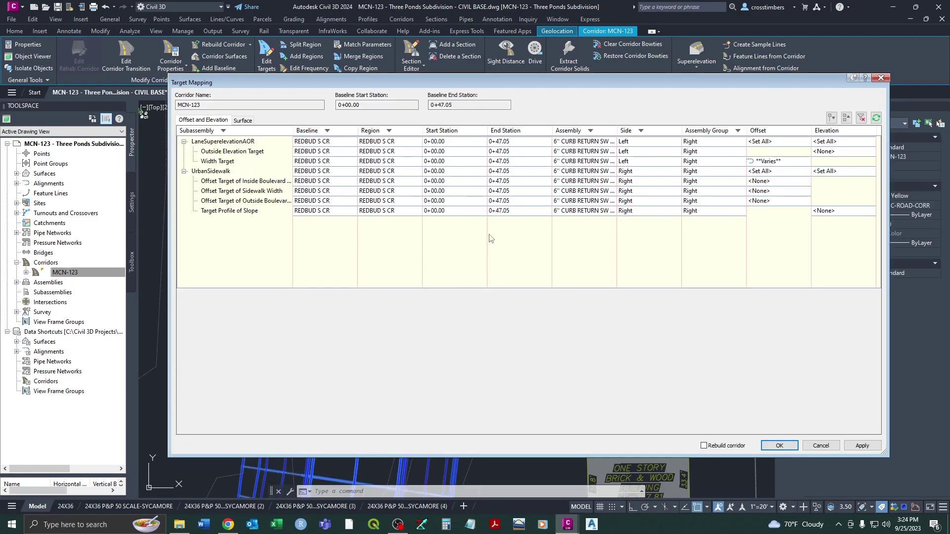
click(223, 163)
click(247, 152)
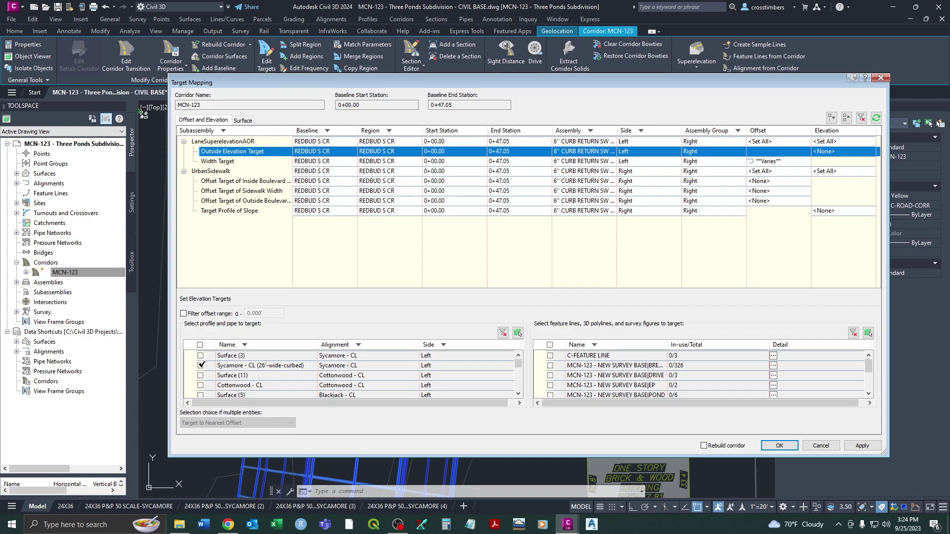
click(201, 365)
scroll(231, 377, down, 3)
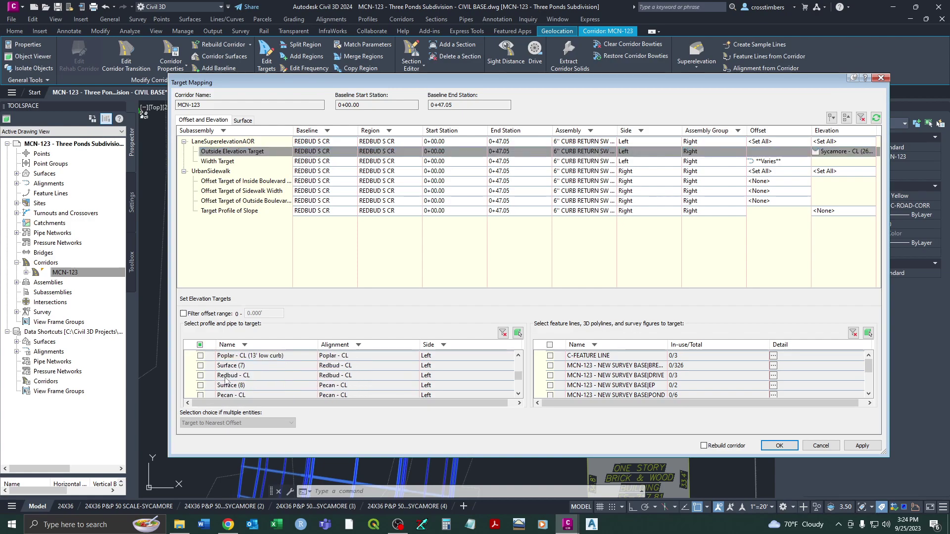
click(201, 375)
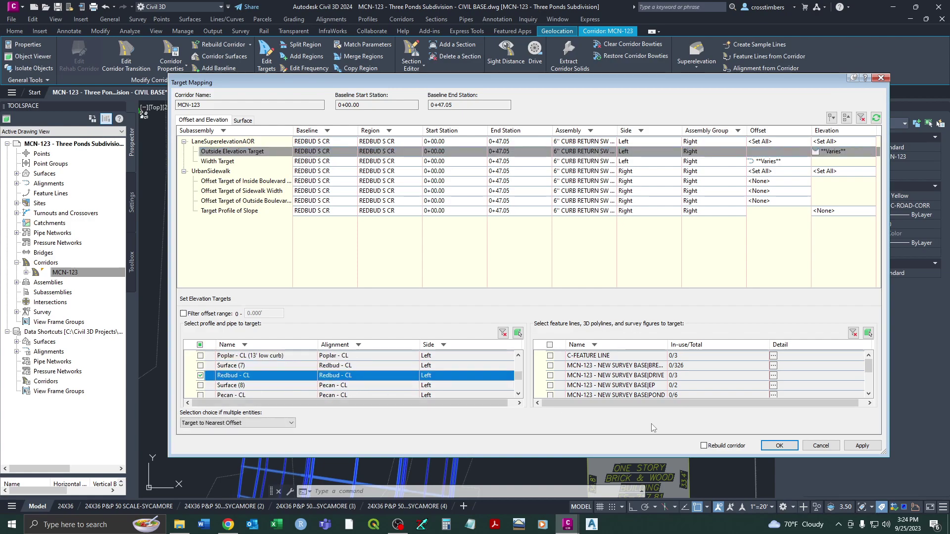
click(704, 445)
click(776, 445)
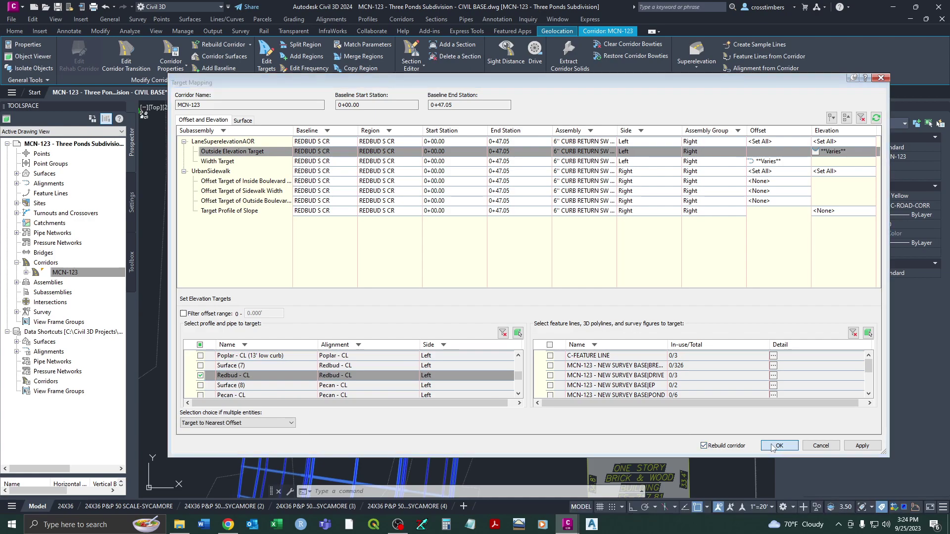
Examine the rebuilt Redbud intersection in 3D to check how the south curb return ties into the adjoining roads.
scroll(436, 298, down, 4)
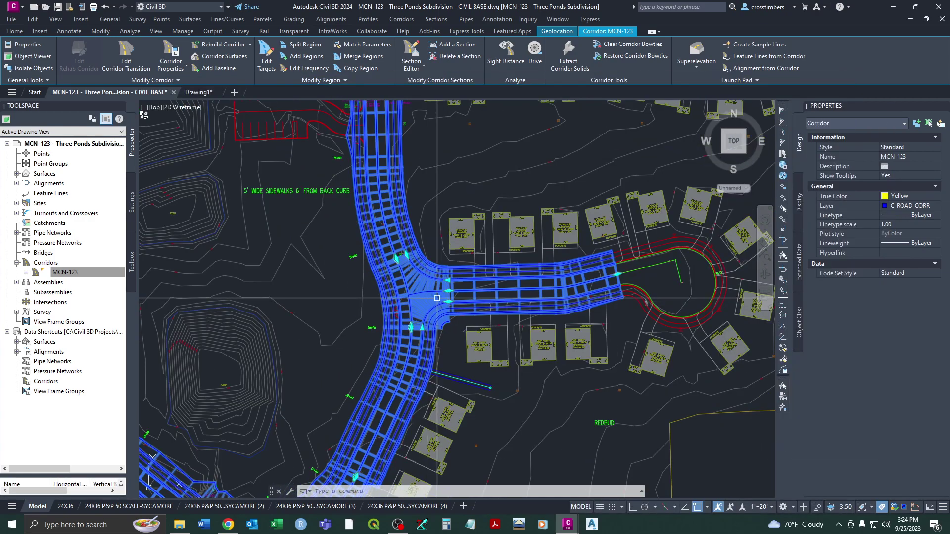
scroll(436, 298, up, 2)
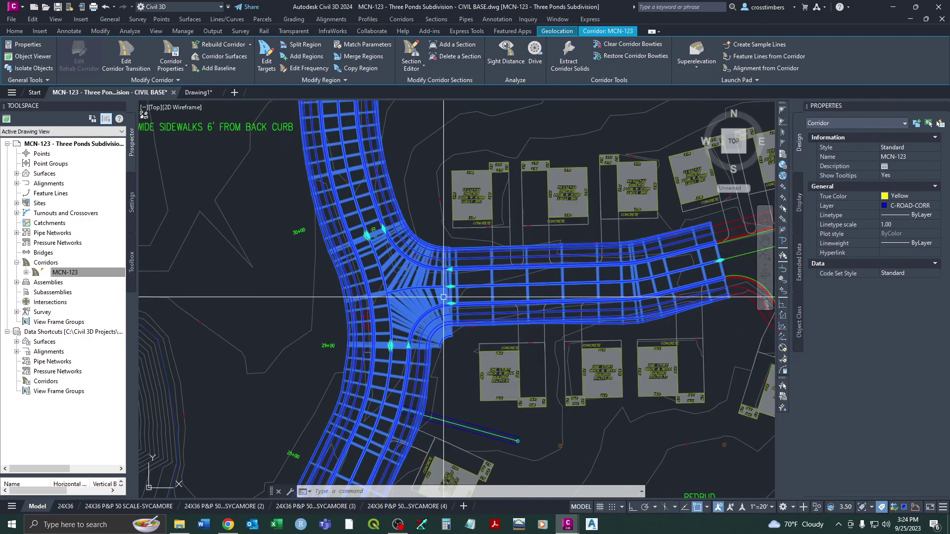
click(157, 31)
shift+middle_drag(418, 265, 411, 199)
scroll(443, 317, up, 3)
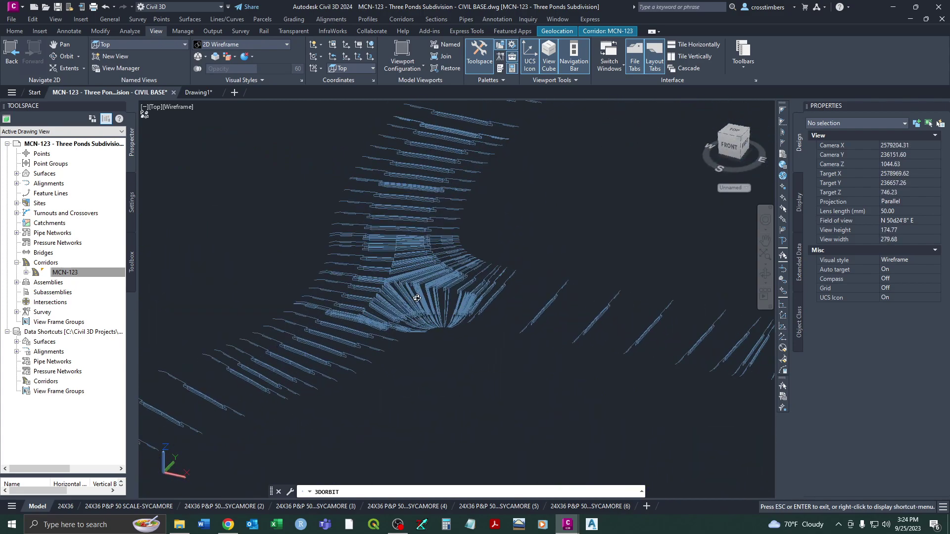
key(Escape)
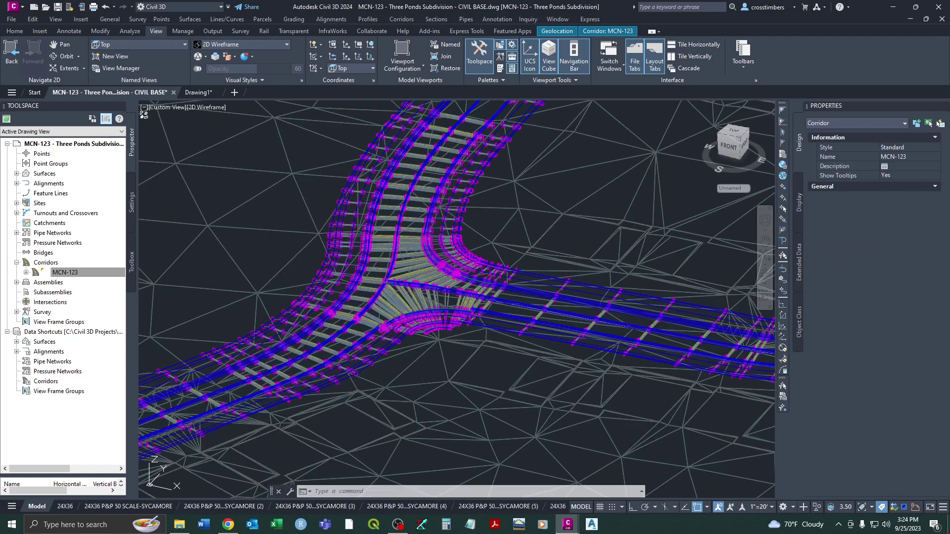
scroll(509, 366, up, 5)
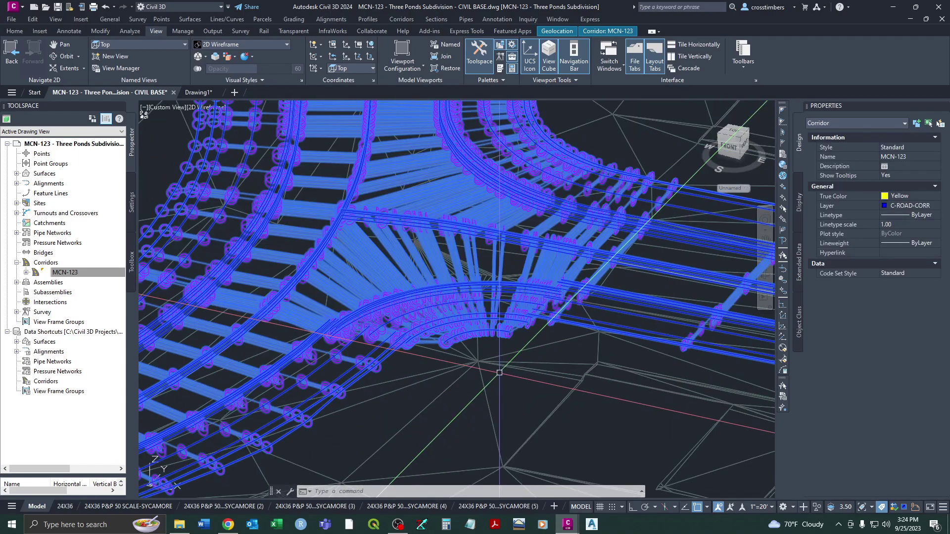
key(Escape)
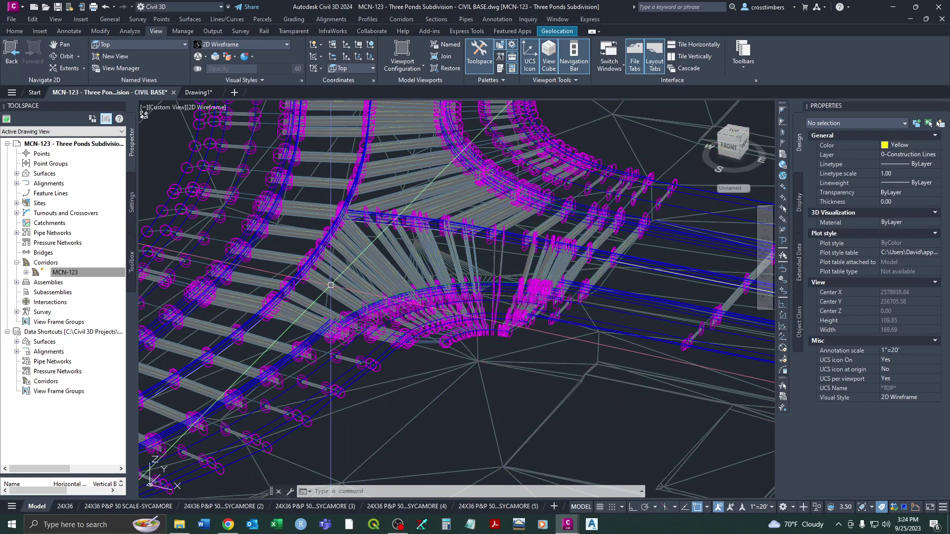
Inspect both ends of the south curb return closely in 3D for curb elevation mismatches, and return to the top view.
scroll(380, 286, up, 2)
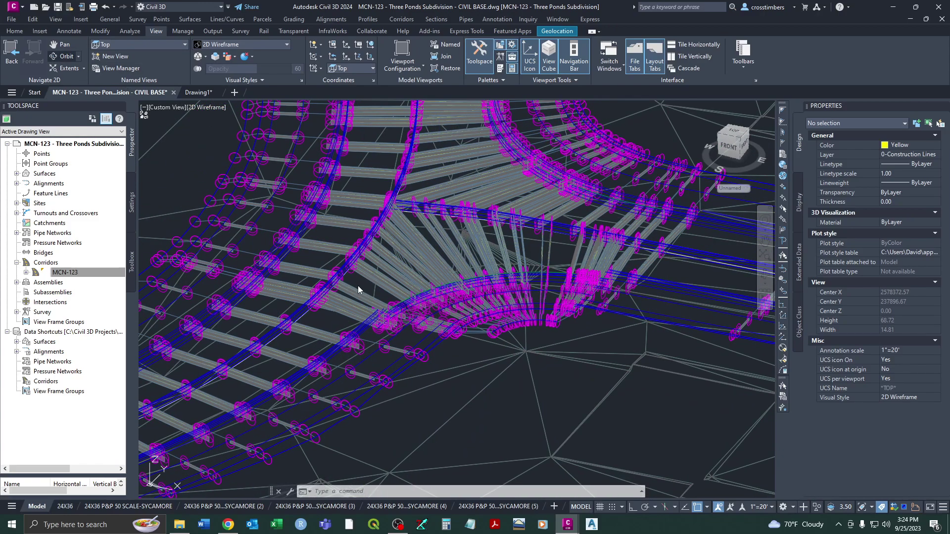
shift+middle_drag(368, 275, 554, 350)
scroll(554, 350, up, 3)
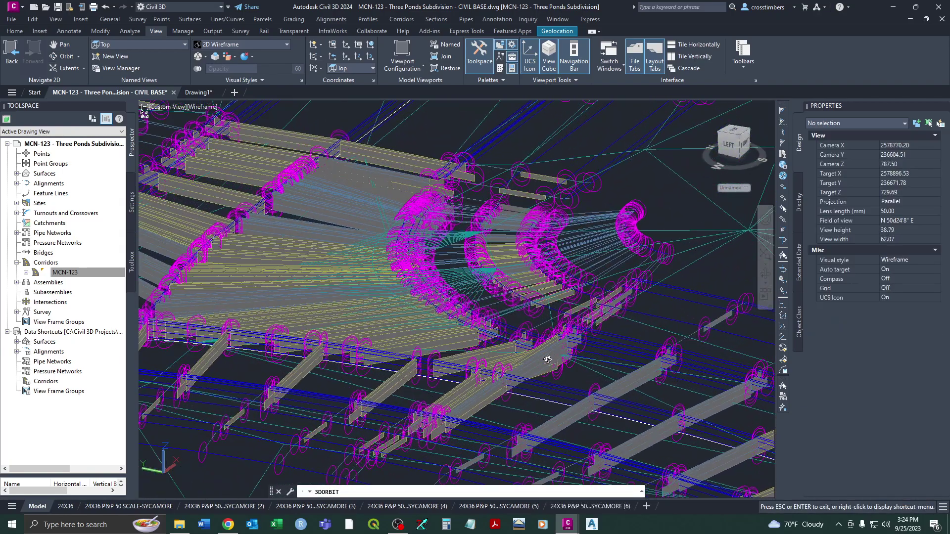
scroll(490, 188, up, 1)
shift+middle_drag(465, 193, 484, 244)
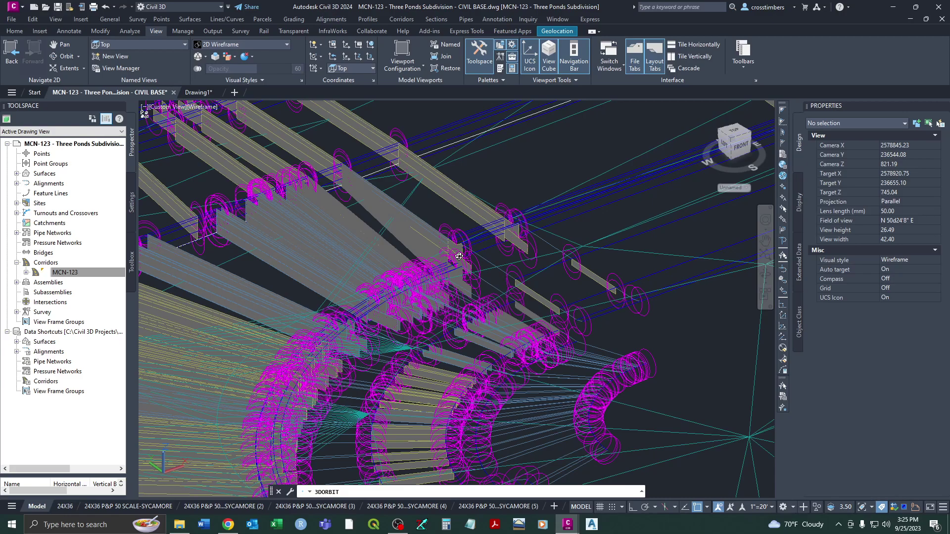
scroll(459, 255, up, 5)
shift+middle_drag(505, 297, 483, 294)
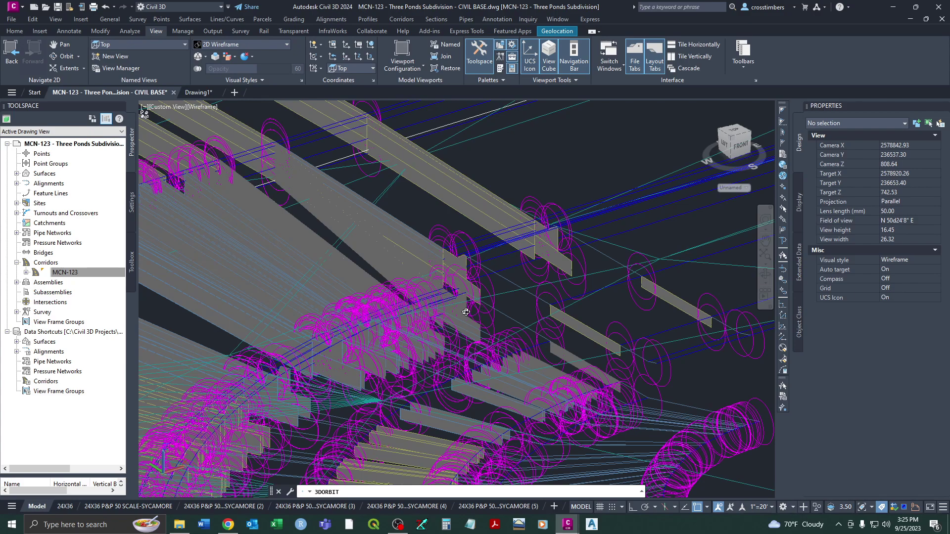
shift+middle_drag(470, 310, 456, 327)
drag(459, 326, 482, 312)
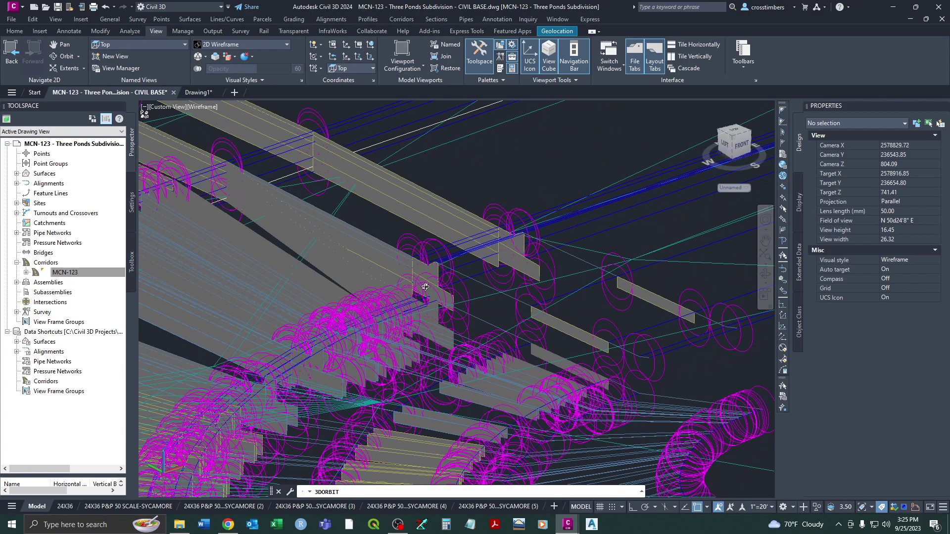
scroll(425, 285, down, 3)
middle_drag(403, 347, 432, 339)
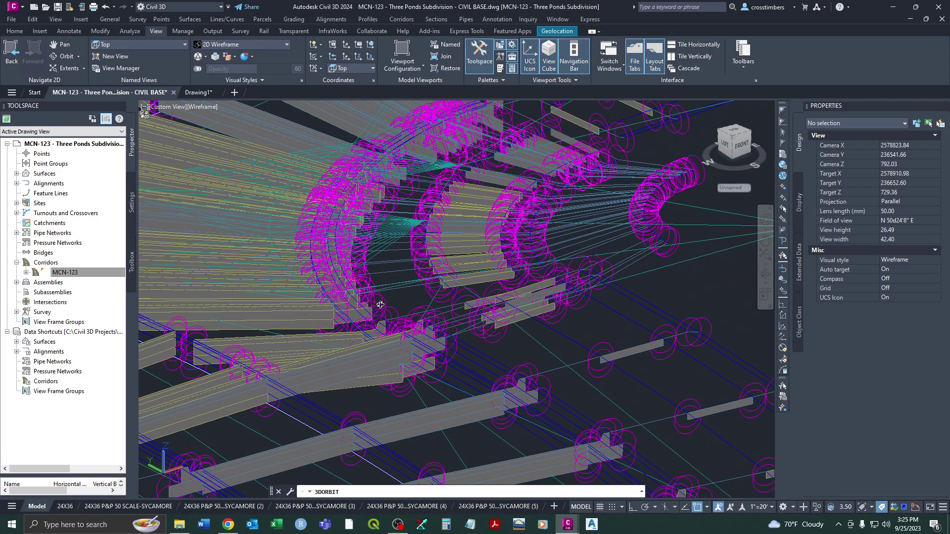
drag(458, 269, 501, 309)
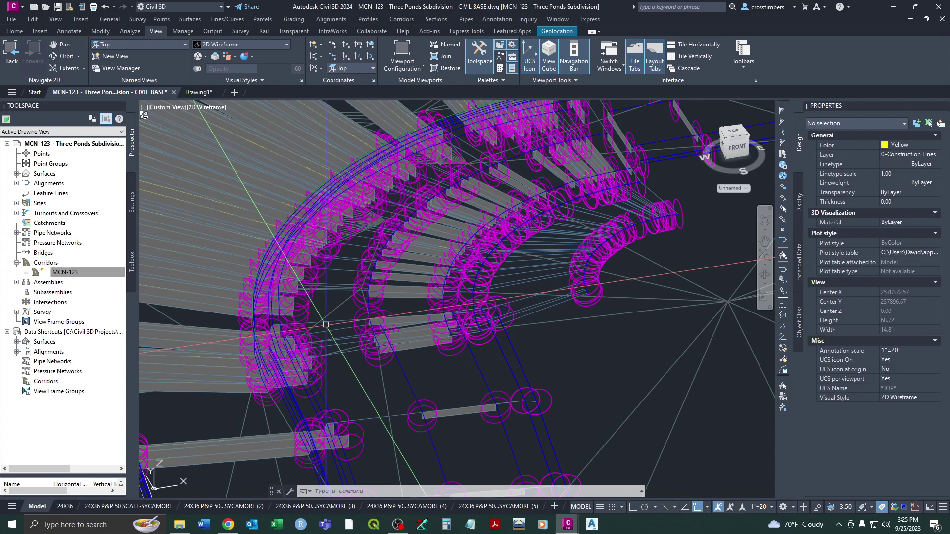
shift+middle_drag(326, 324, 373, 292)
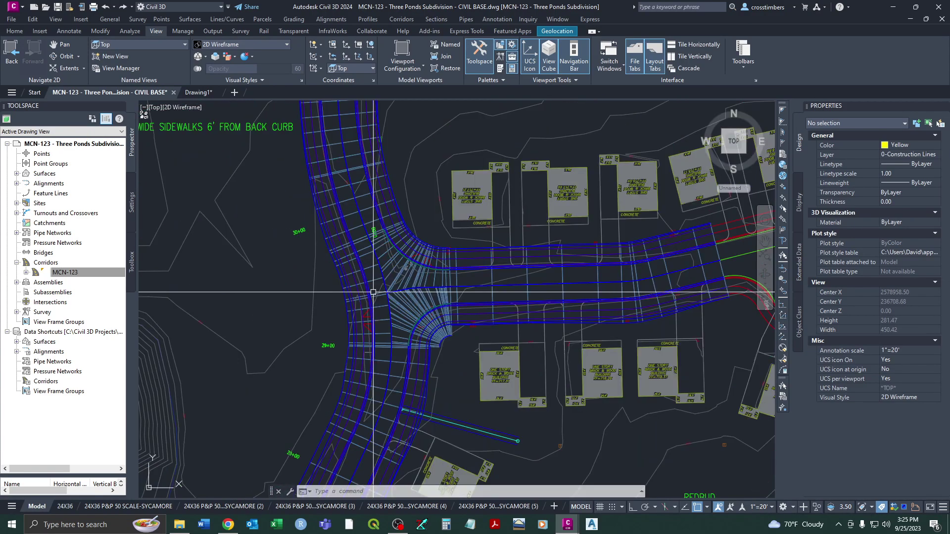
Examine in plan where the REDBUD S CR feature line ends meet the Sycamore and Redbud curb lines.
scroll(448, 347, up, 2)
scroll(446, 346, up, 5)
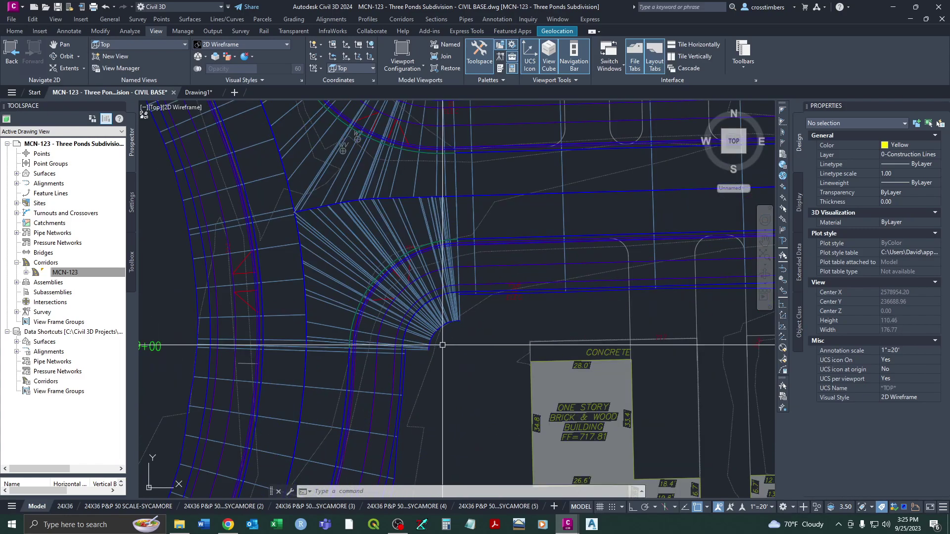
click(351, 329)
scroll(384, 329, up, 6)
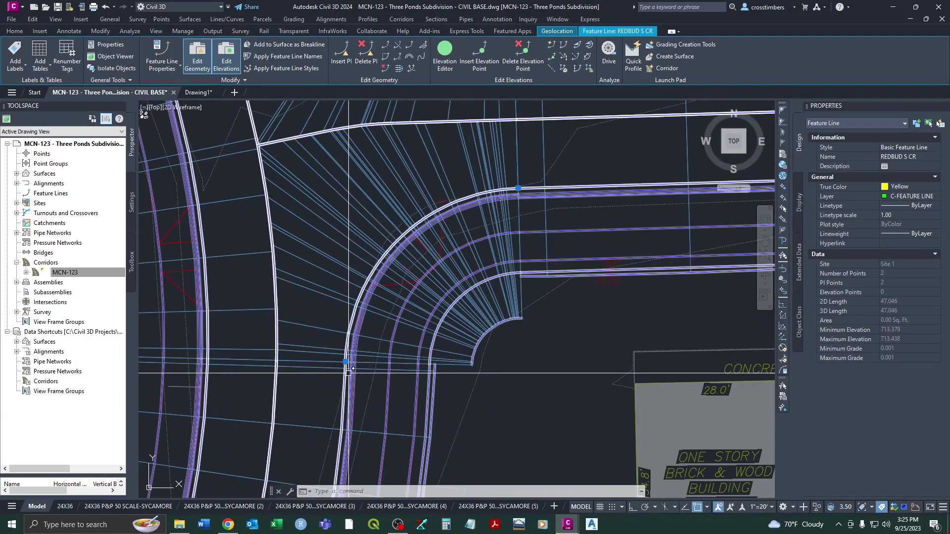
scroll(347, 346, down, 5)
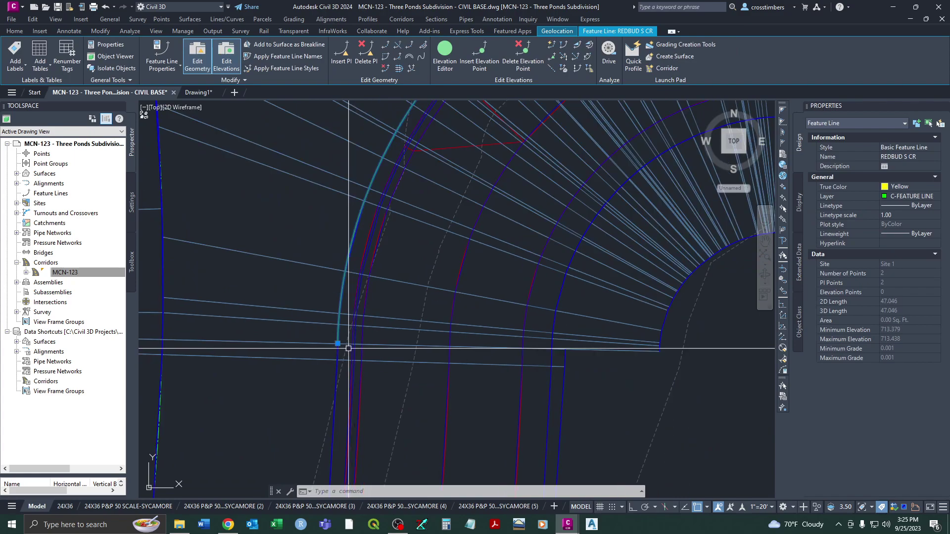
scroll(415, 340, up, 2)
scroll(416, 337, down, 2)
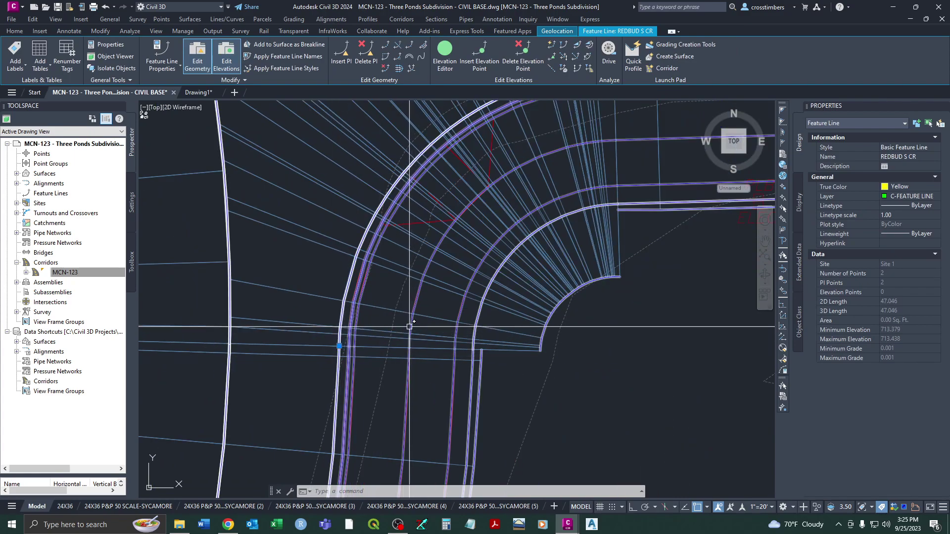
mouse_move(416, 337)
middle_down()
mouse_move(411, 307)
mouse_move(401, 334)
middle_up()
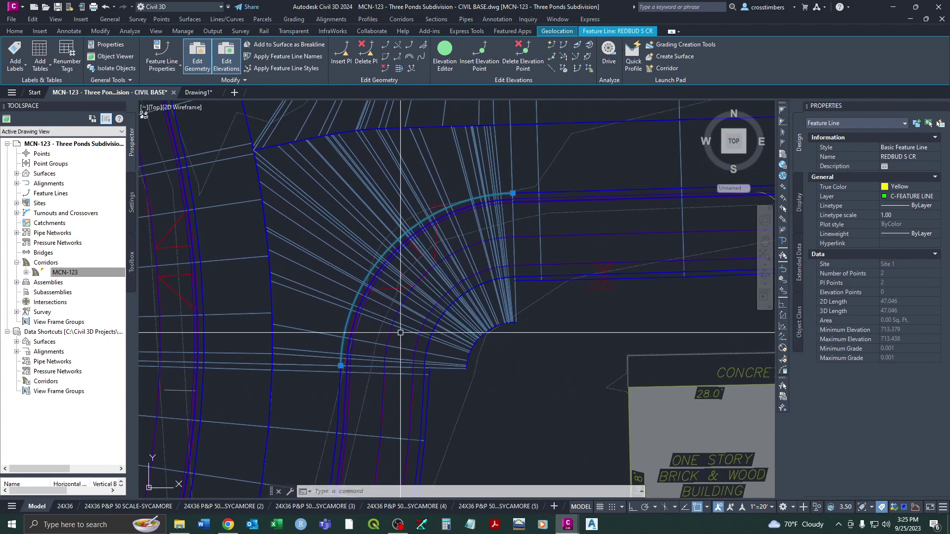
Switch off the REDBUD S CR baseline and its region in corridor MCN-123, and rebuild the corridor.
key(Escape)
click(329, 196)
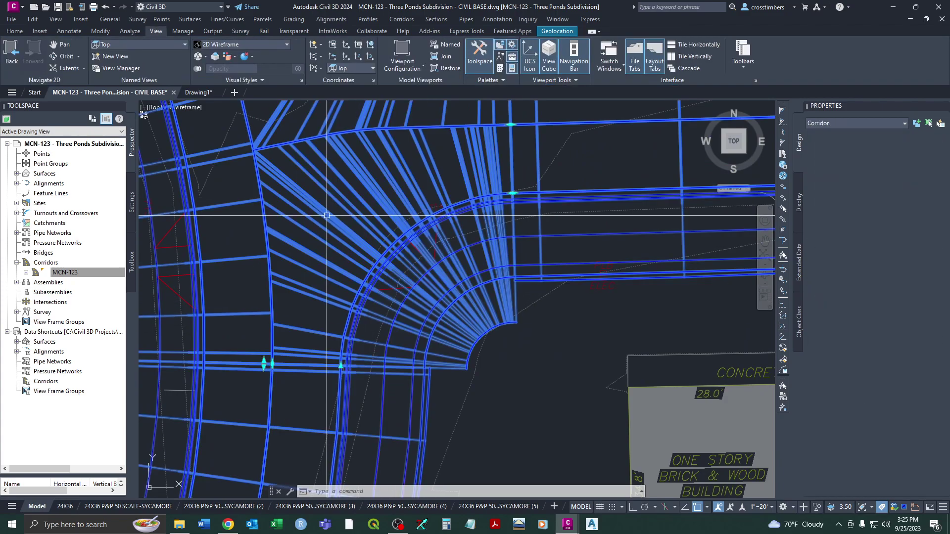
double_click(283, 122)
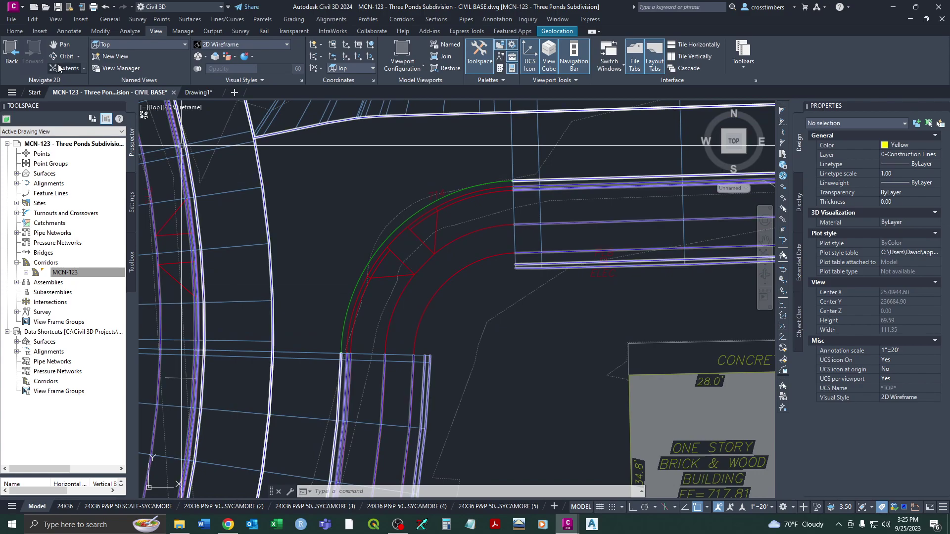
In a tilted 3D view, snap the Redbud-side end of the REDBUD S CR feature line up to the end of the corridor's upper curb line.
click(61, 57)
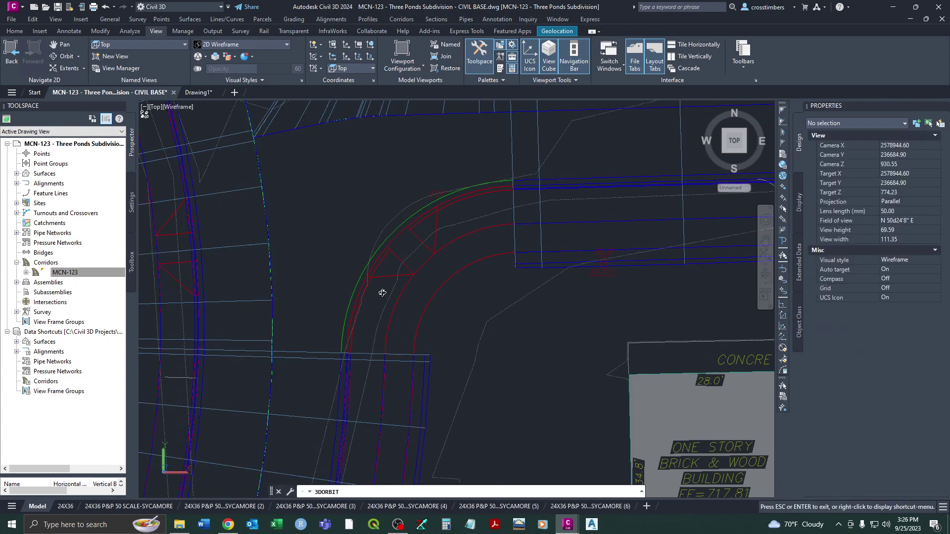
drag(382, 292, 512, 311)
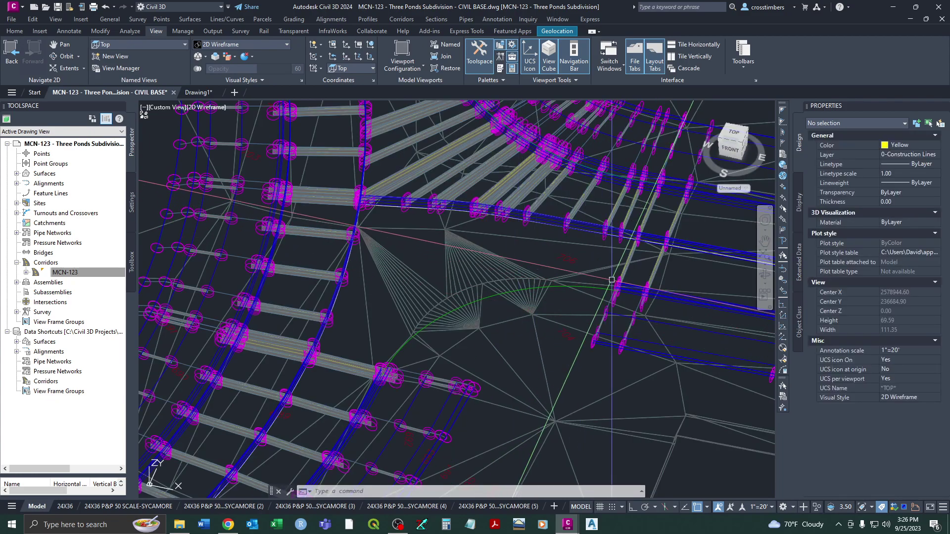
scroll(601, 361, up, 5)
click(601, 361)
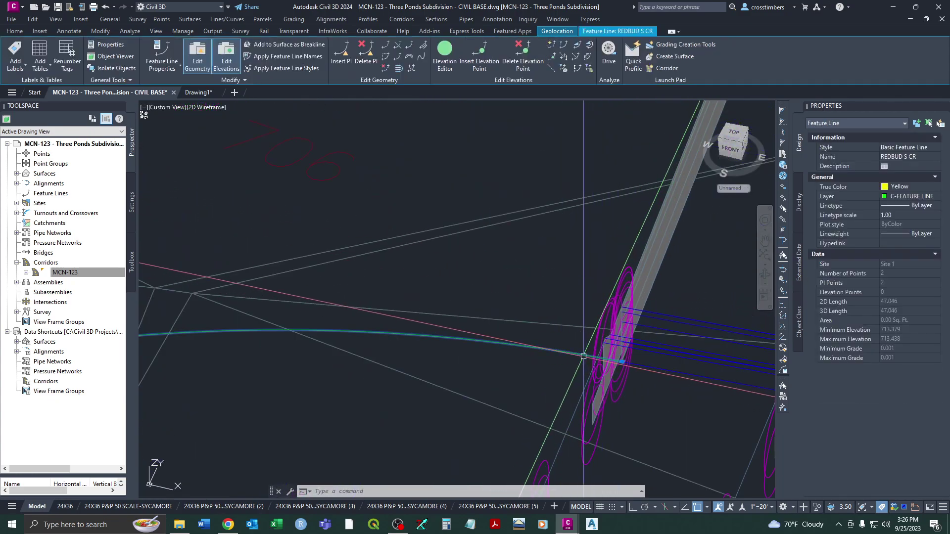
click(614, 362)
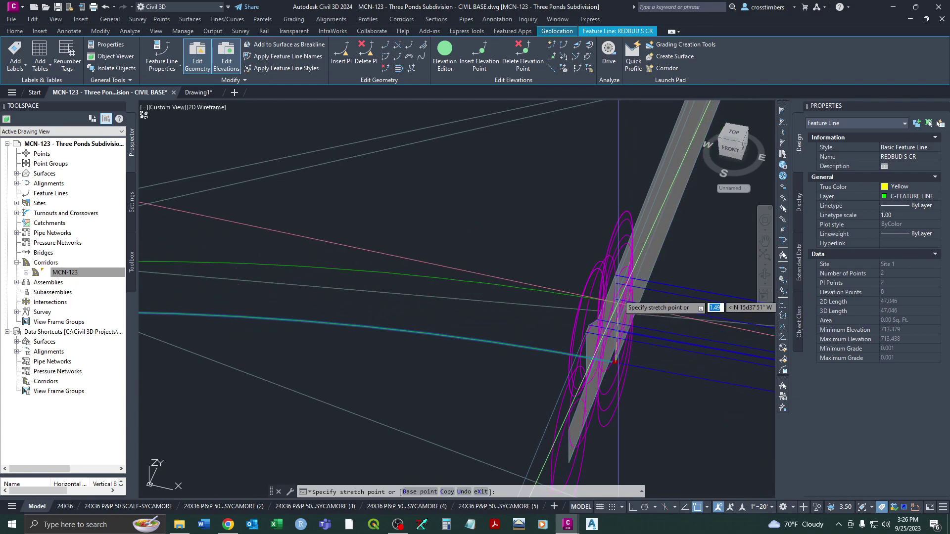
click(615, 275)
Snap the Sycamore-side end of the REDBUD S CR feature line up to the matching corridor curb line, and deselect it.
scroll(575, 262, up, 5)
middle_drag(576, 262, 244, 328)
scroll(243, 328, up, 4)
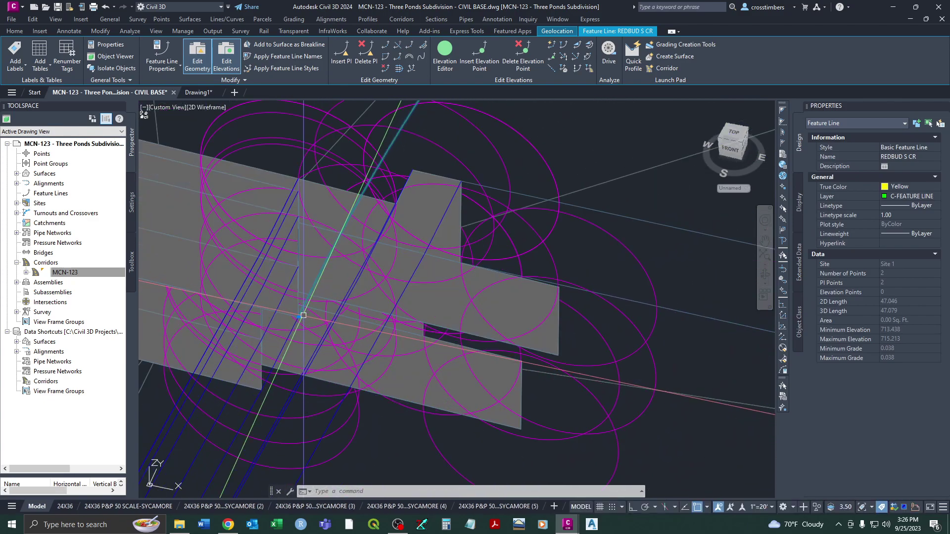
click(299, 317)
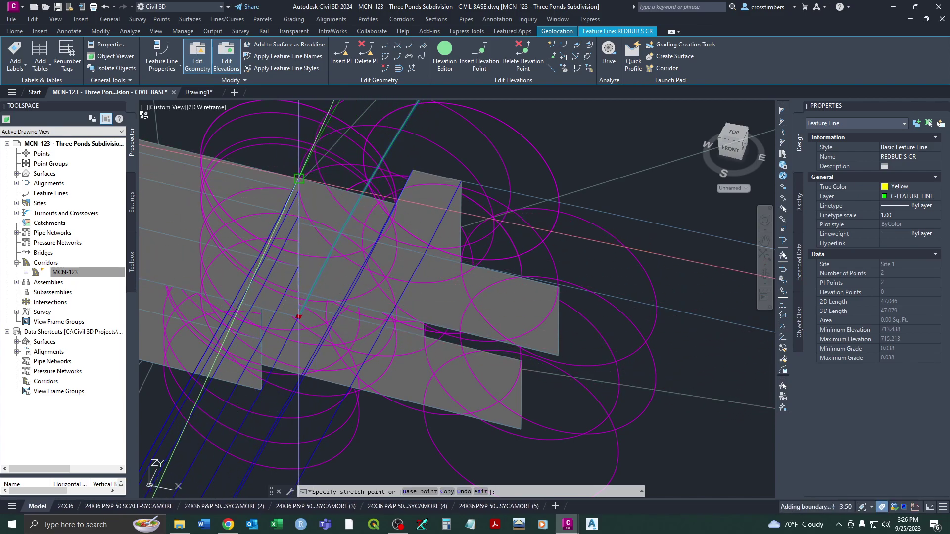
click(298, 177)
scroll(296, 187, down, 5)
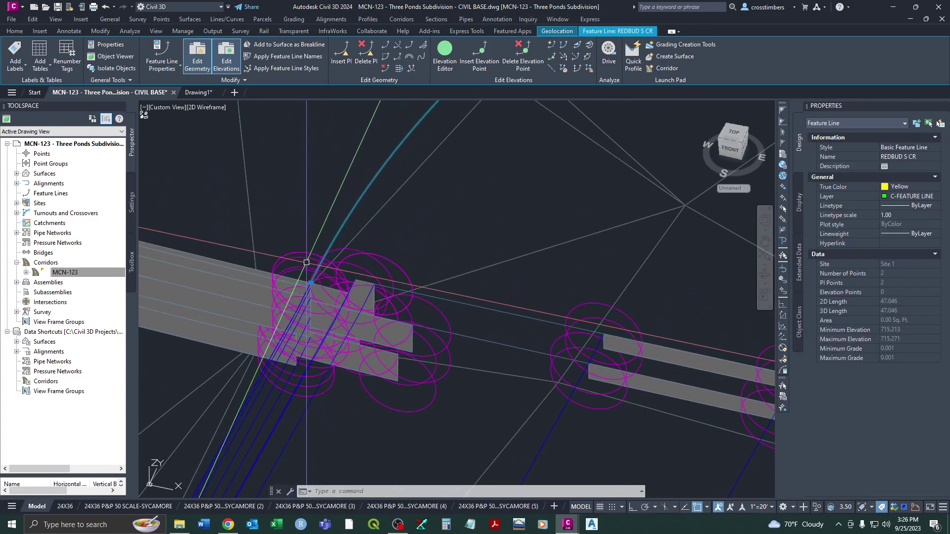
middle_drag(317, 227, 319, 312)
scroll(318, 312, down, 5)
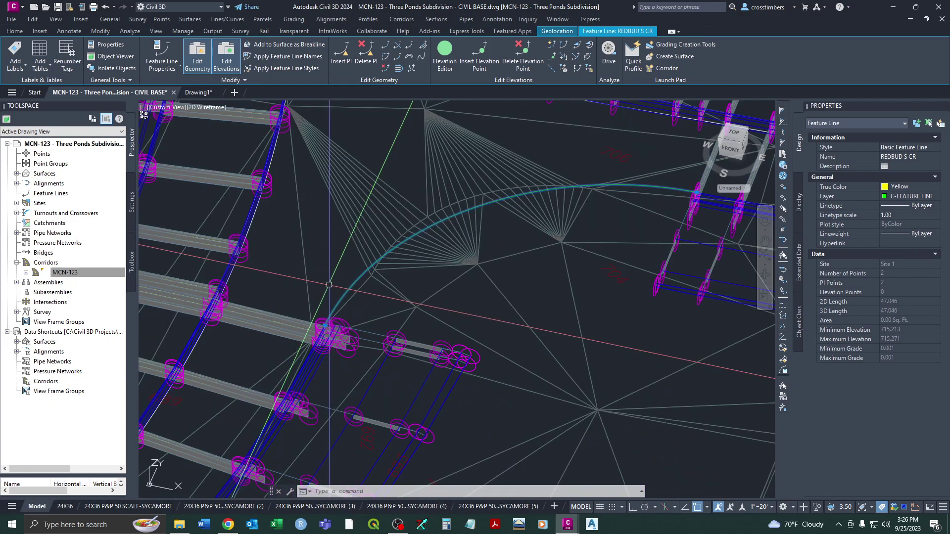
key(Escape)
Re-enable the REDBUD S CR baseline and region in corridor MCN-123, and rebuild the corridor.
scroll(338, 279, up, 2)
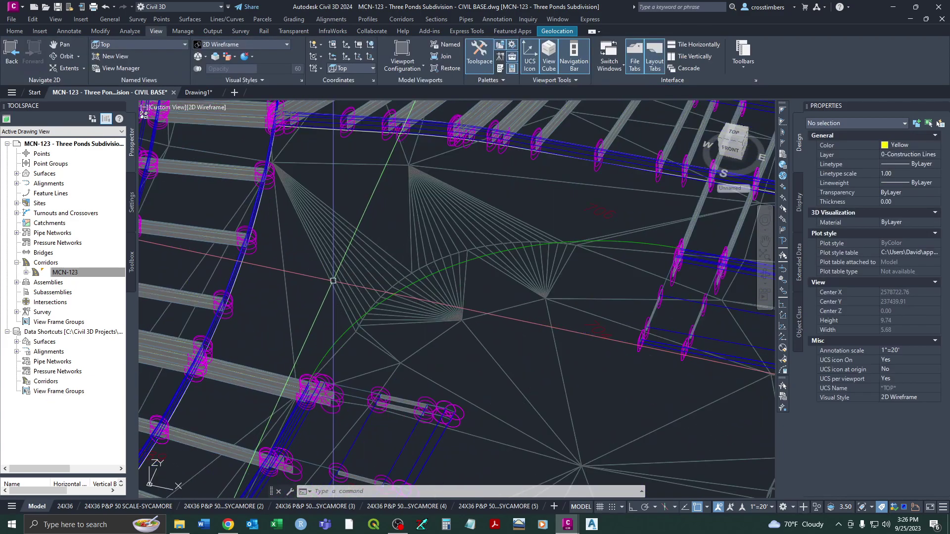
click(252, 220)
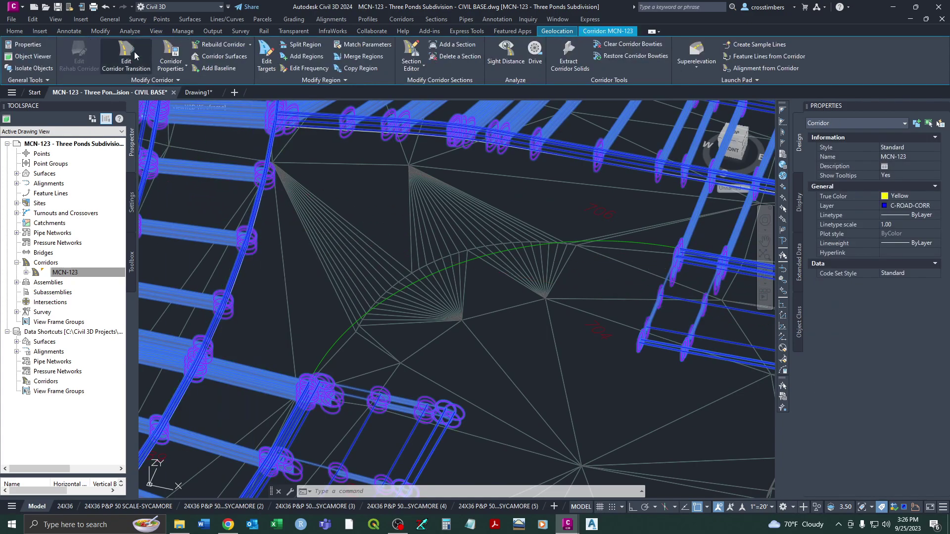
click(171, 52)
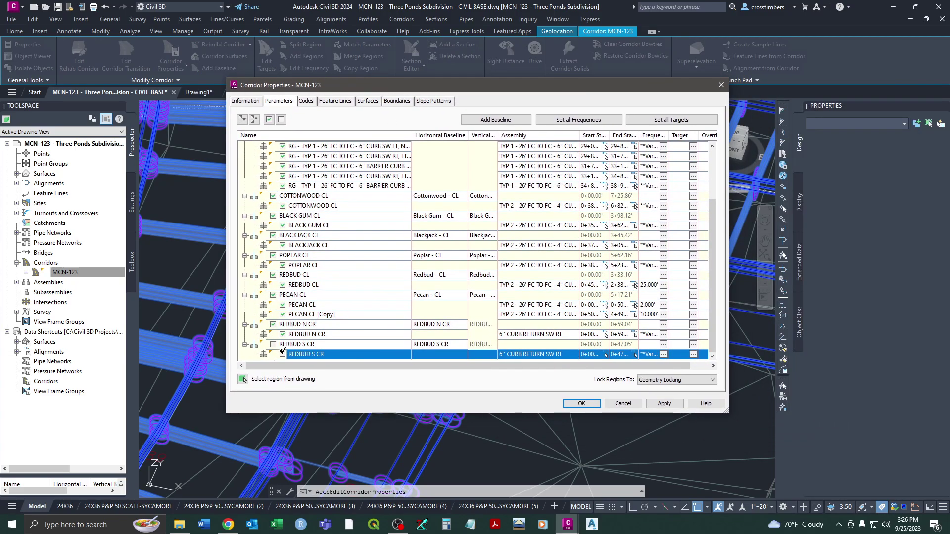
click(273, 344)
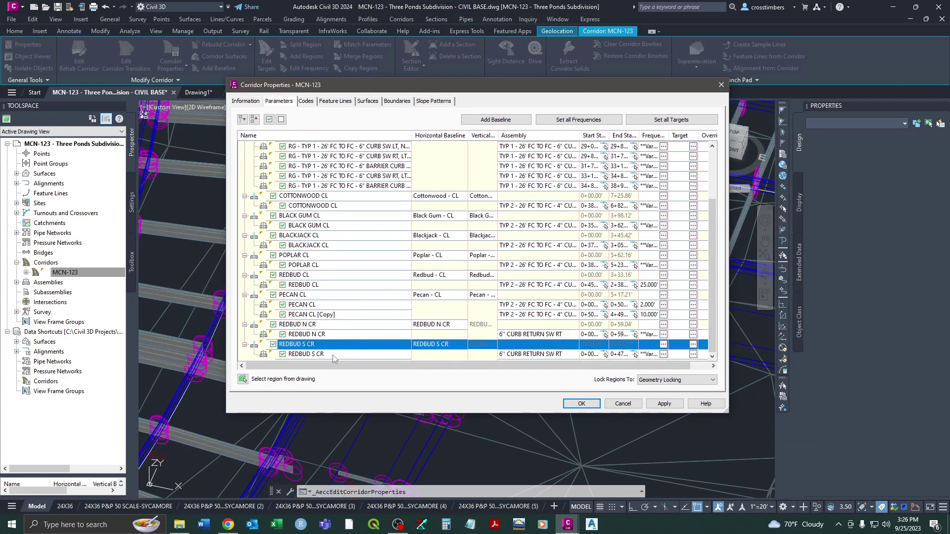
click(582, 404)
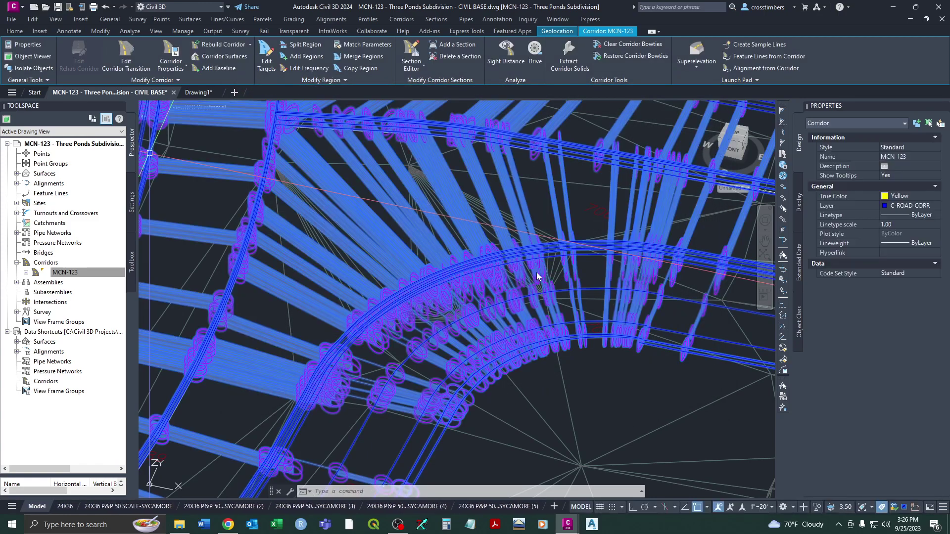
Inspect the rebuilt south curb return in 3D for matching curb elevations at both ends, and return to the top view.
click(156, 31)
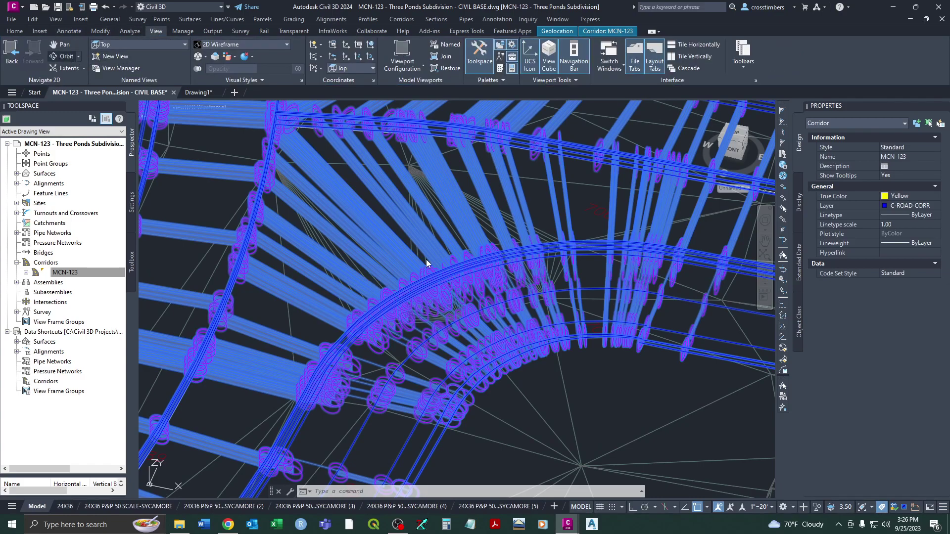
key(Escape)
shift+middle_drag(401, 276, 477, 232)
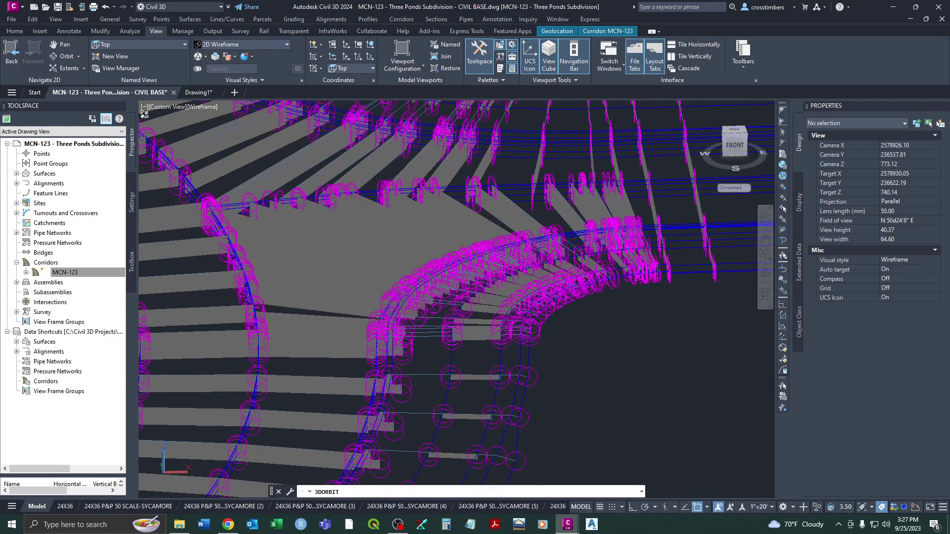
key(Escape)
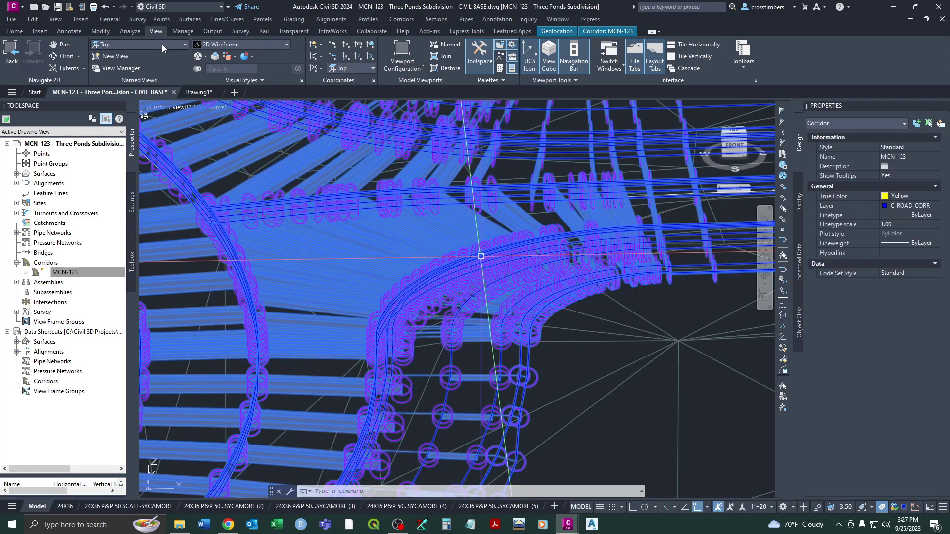
click(161, 43)
click(125, 57)
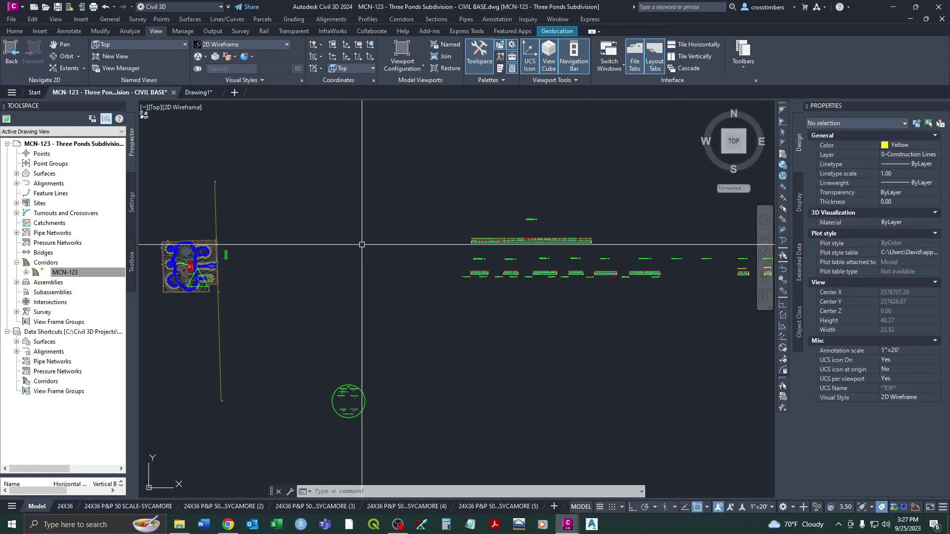
scroll(197, 278, up, 10)
middle_drag(311, 308, 333, 283)
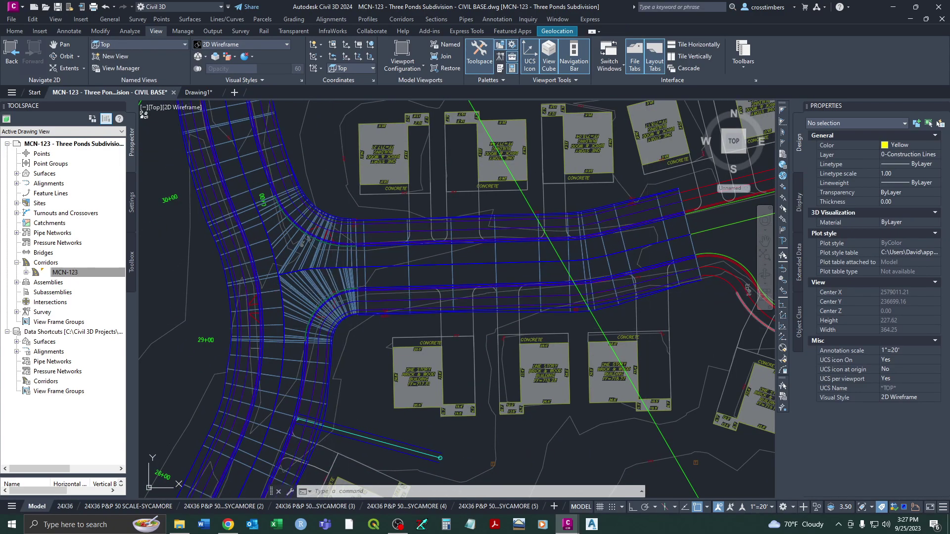
Review the Redbud intersection in plan, checking how both curb returns connect with the Sycamore and Redbud corridor regions.
scroll(280, 320, up, 2)
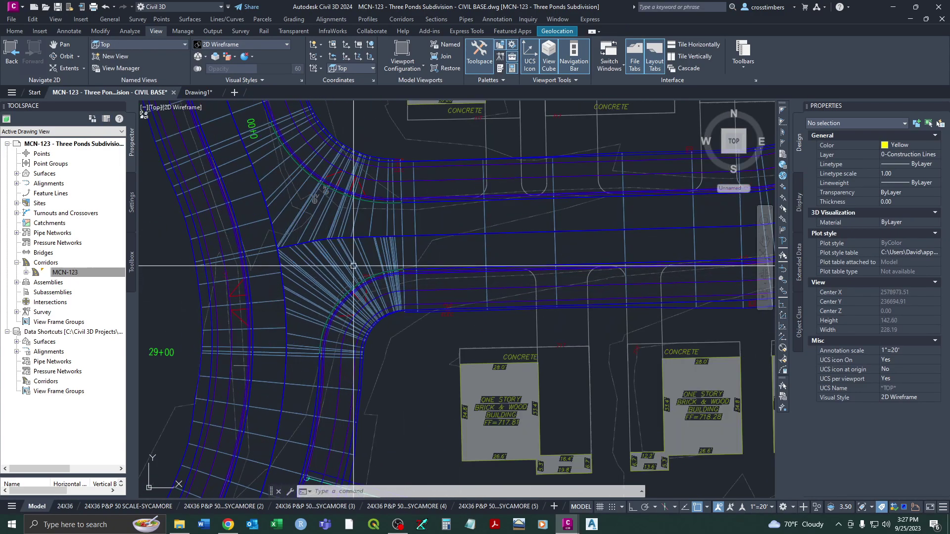
middle_drag(368, 243, 365, 278)
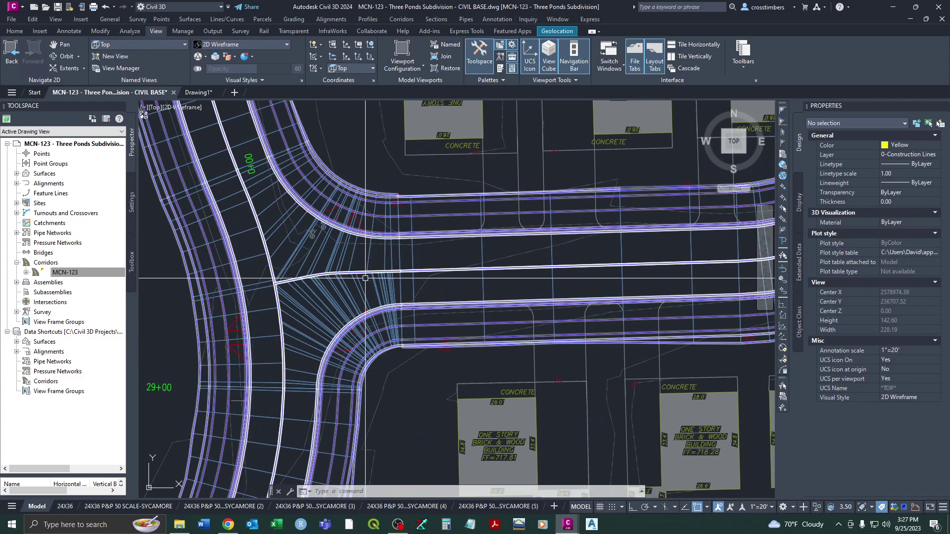
scroll(361, 279, down, 2)
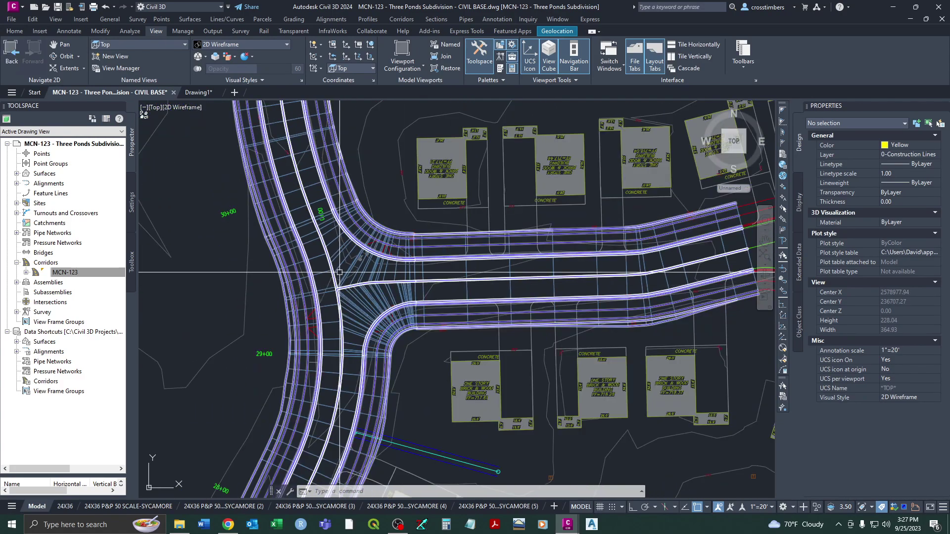
middle_drag(338, 283, 361, 346)
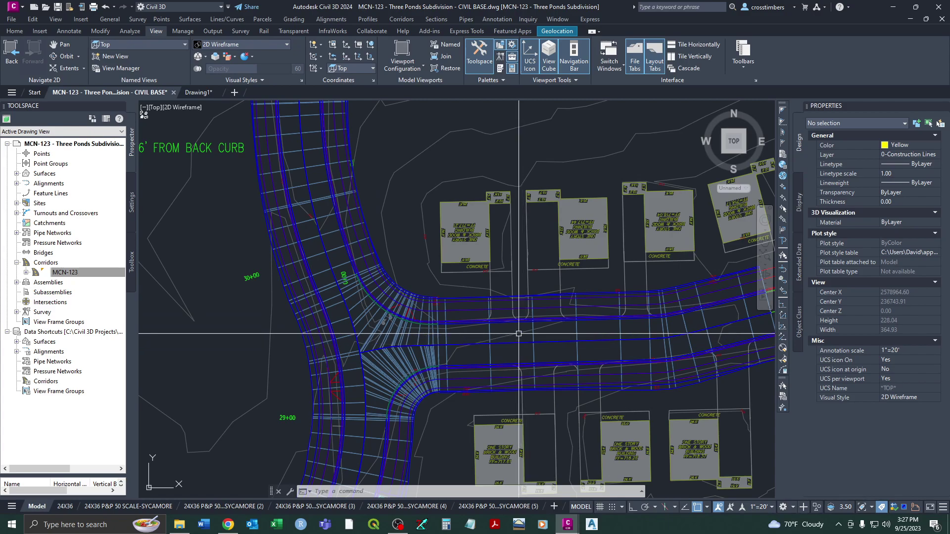
mouse_move(502, 315)
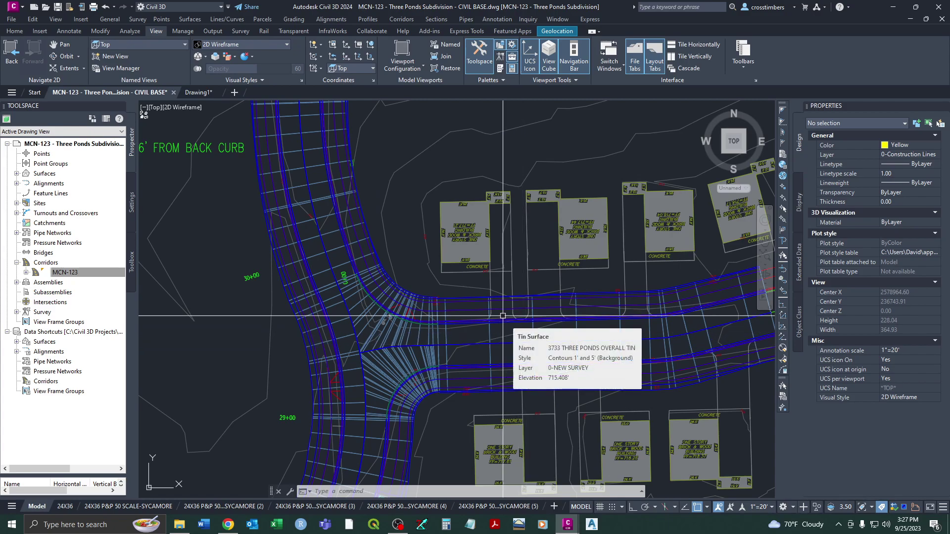
click(473, 302)
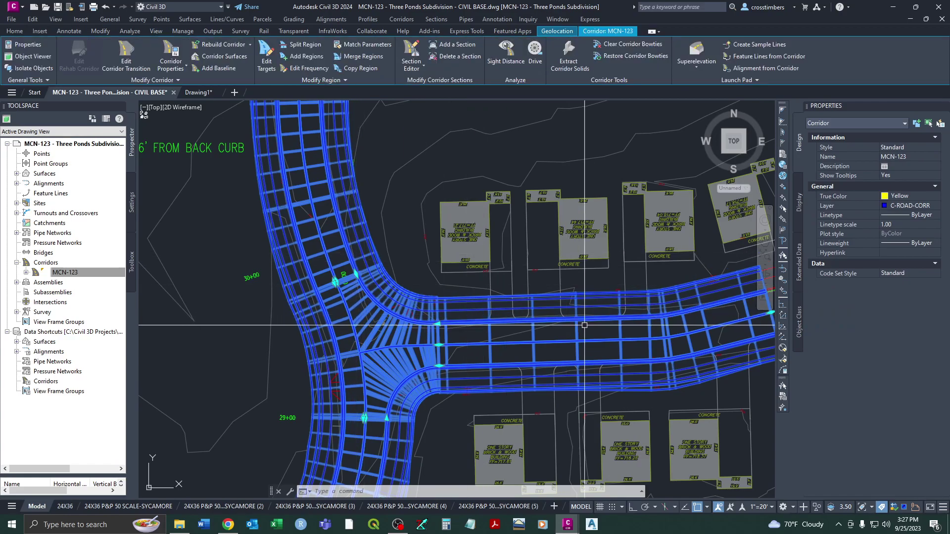
middle_drag(566, 323, 488, 318)
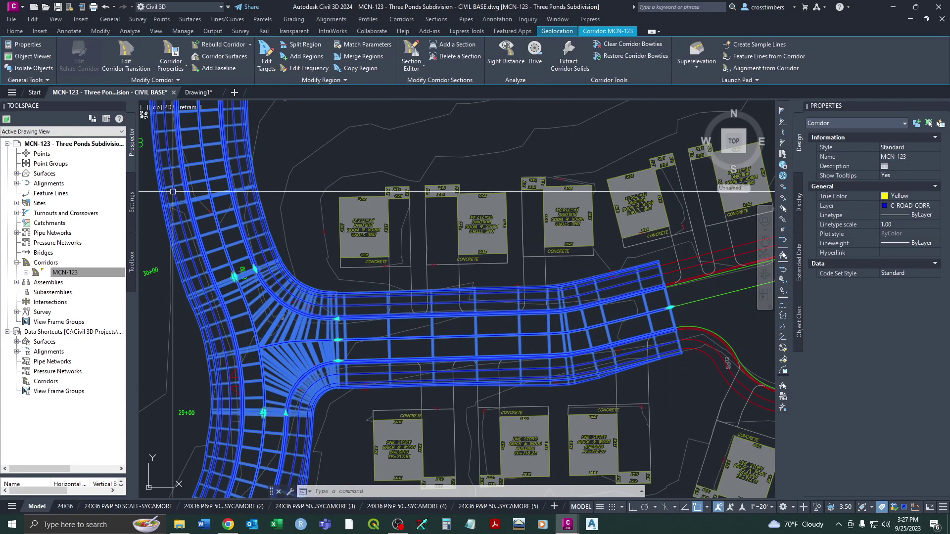
scroll(269, 420, up, 2)
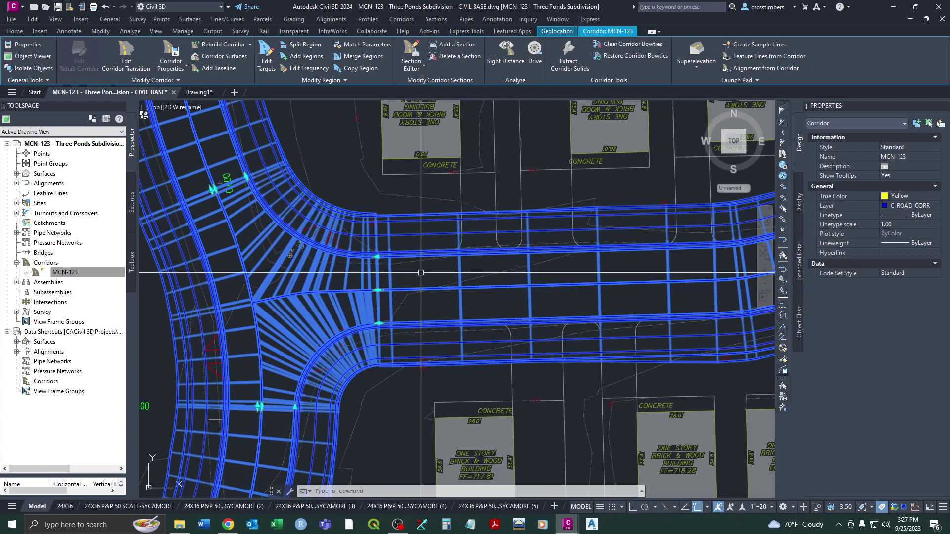
scroll(503, 267, down, 2)
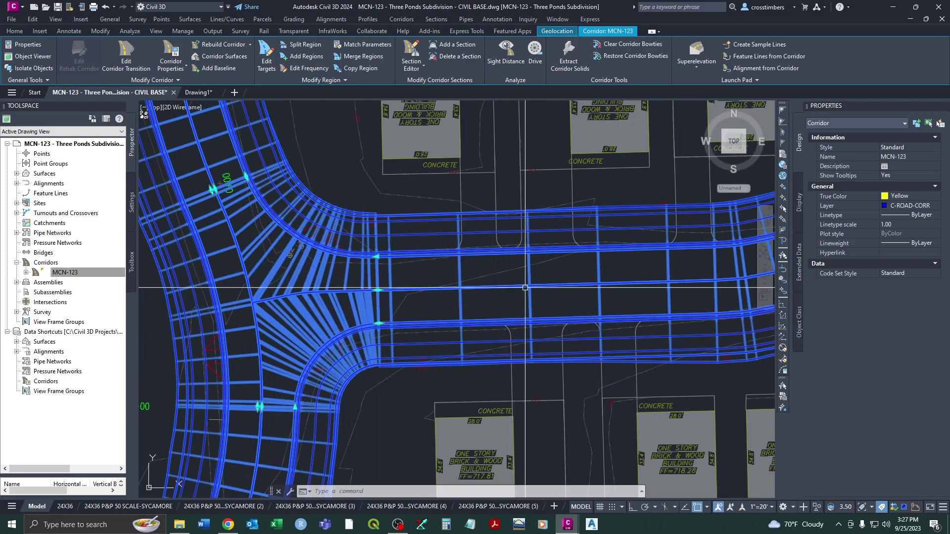
key(Escape)
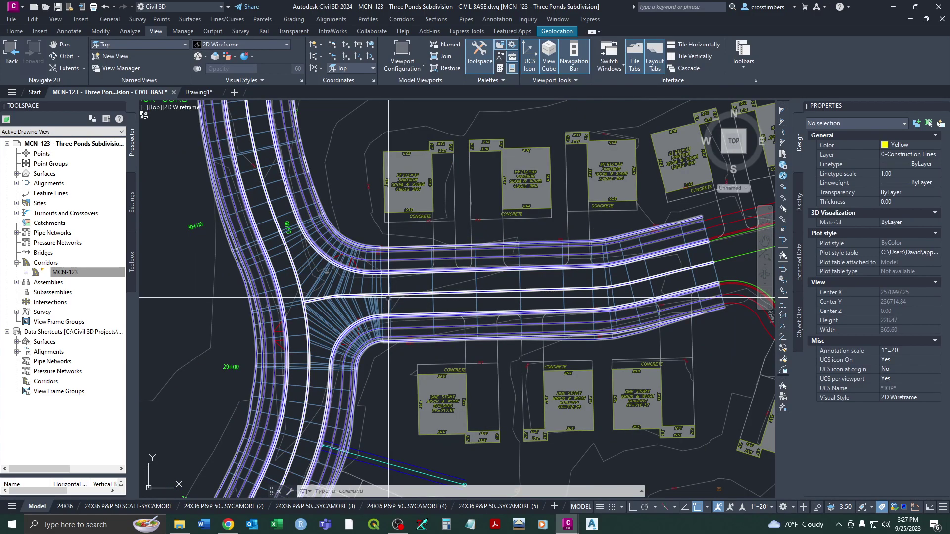
scroll(388, 298, down, 1)
scroll(336, 317, down, 4)
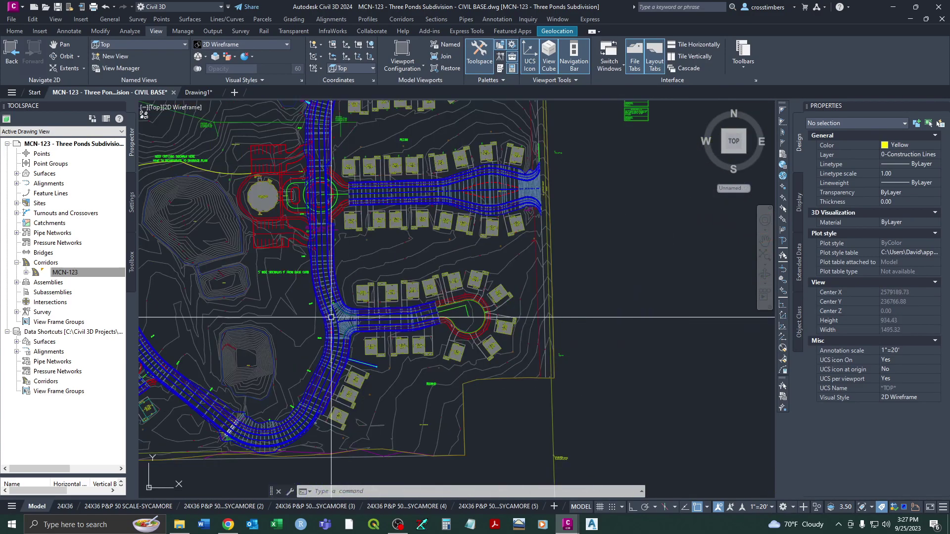
scroll(282, 314, up, 2)
scroll(451, 392, up, 6)
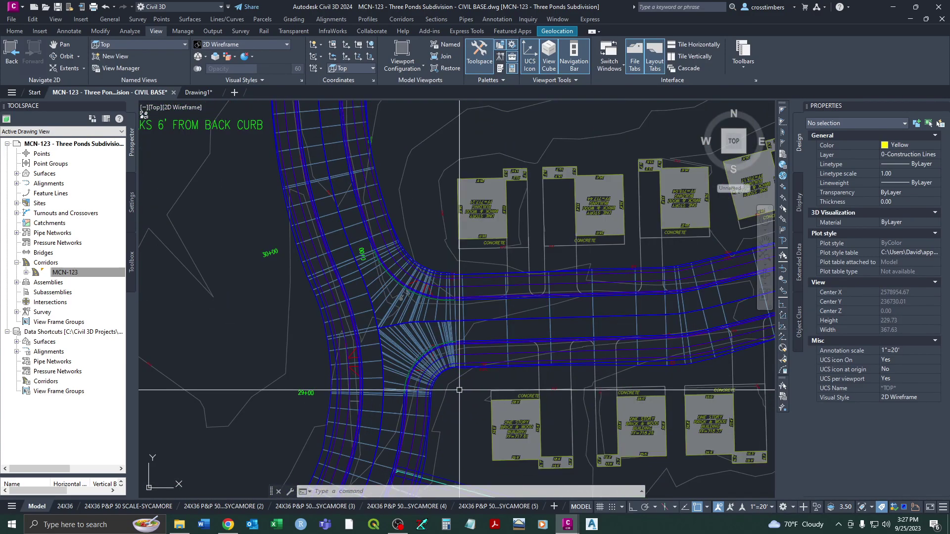
mouse_move(453, 392)
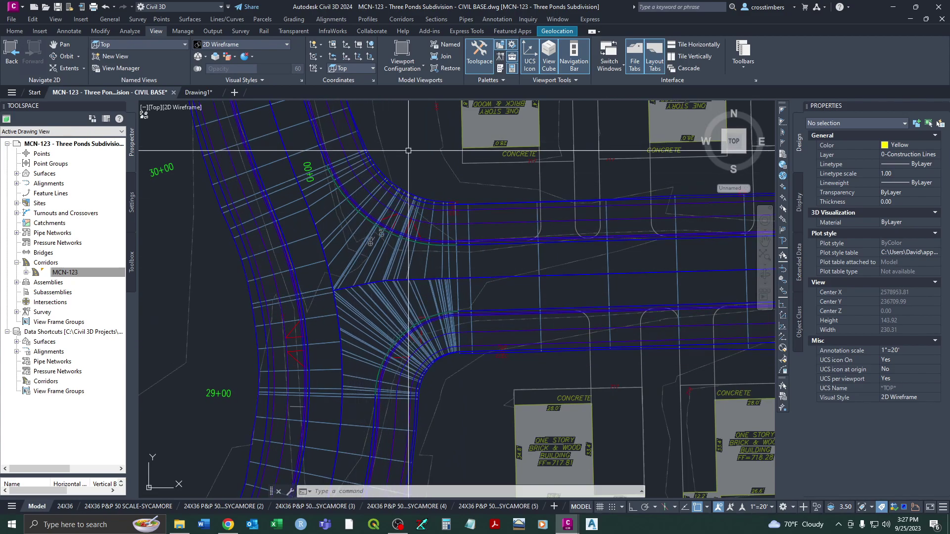
mouse_move(408, 151)
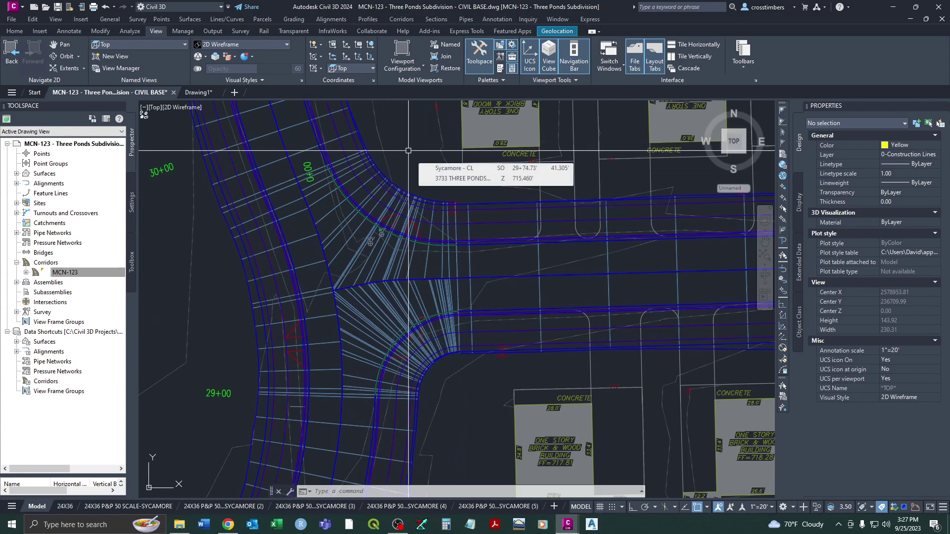